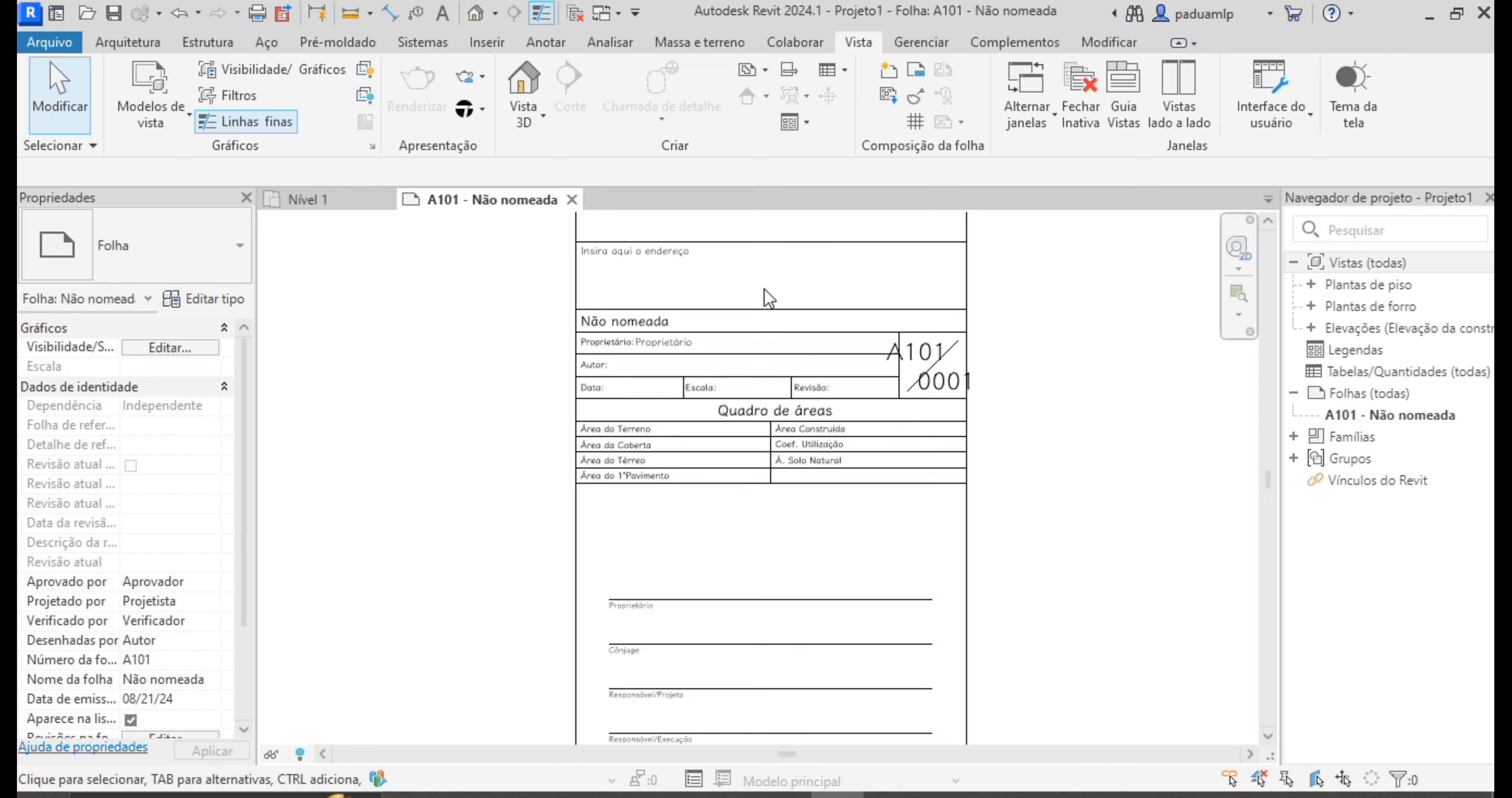
# Step: Open the title block family placed on sheet A101 in the family editor
pyautogui.moveTo(764, 289); pyautogui.dragTo(735, 334, button='middle')
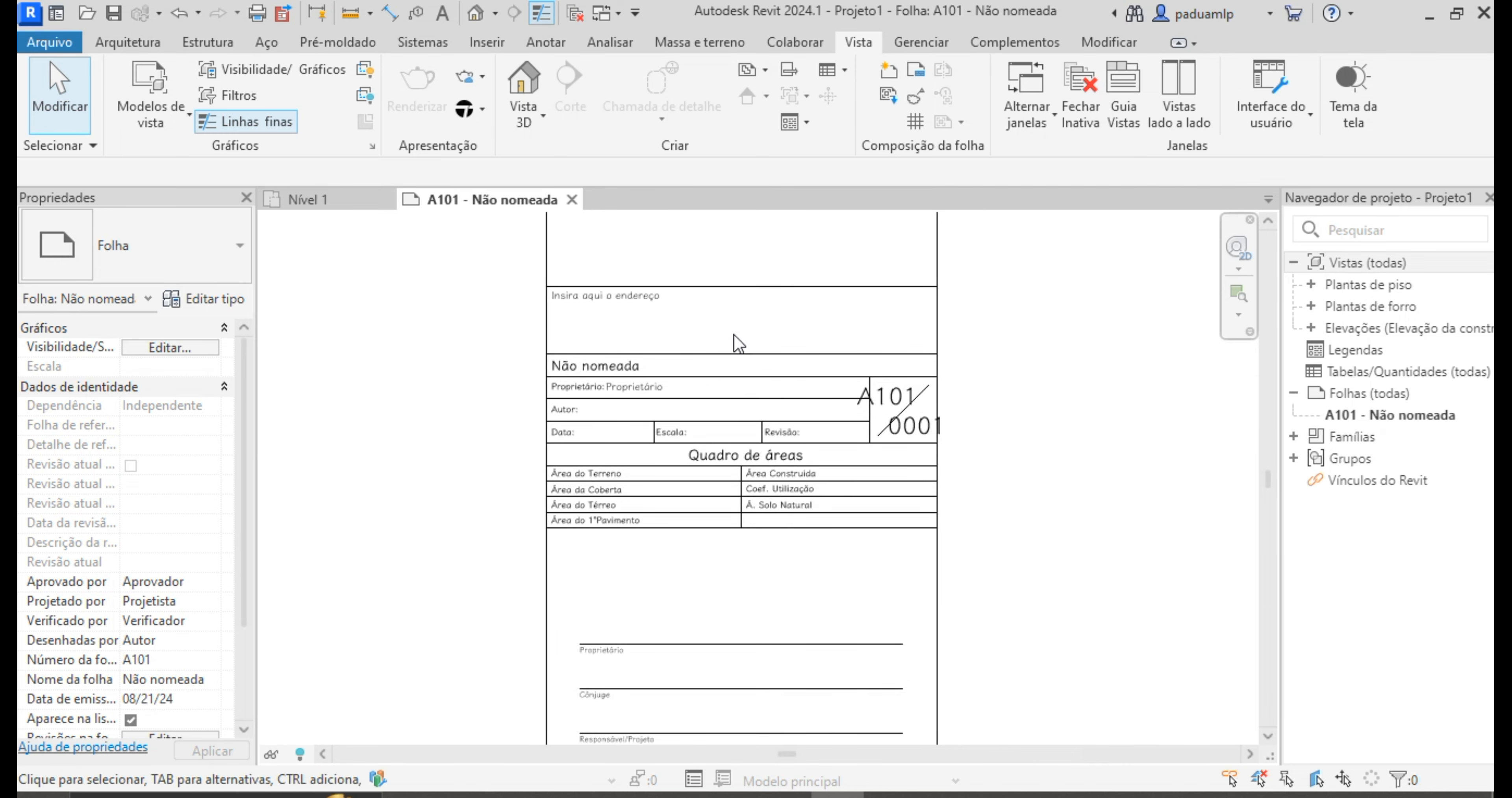
pyautogui.scroll(-1, 490, 472)
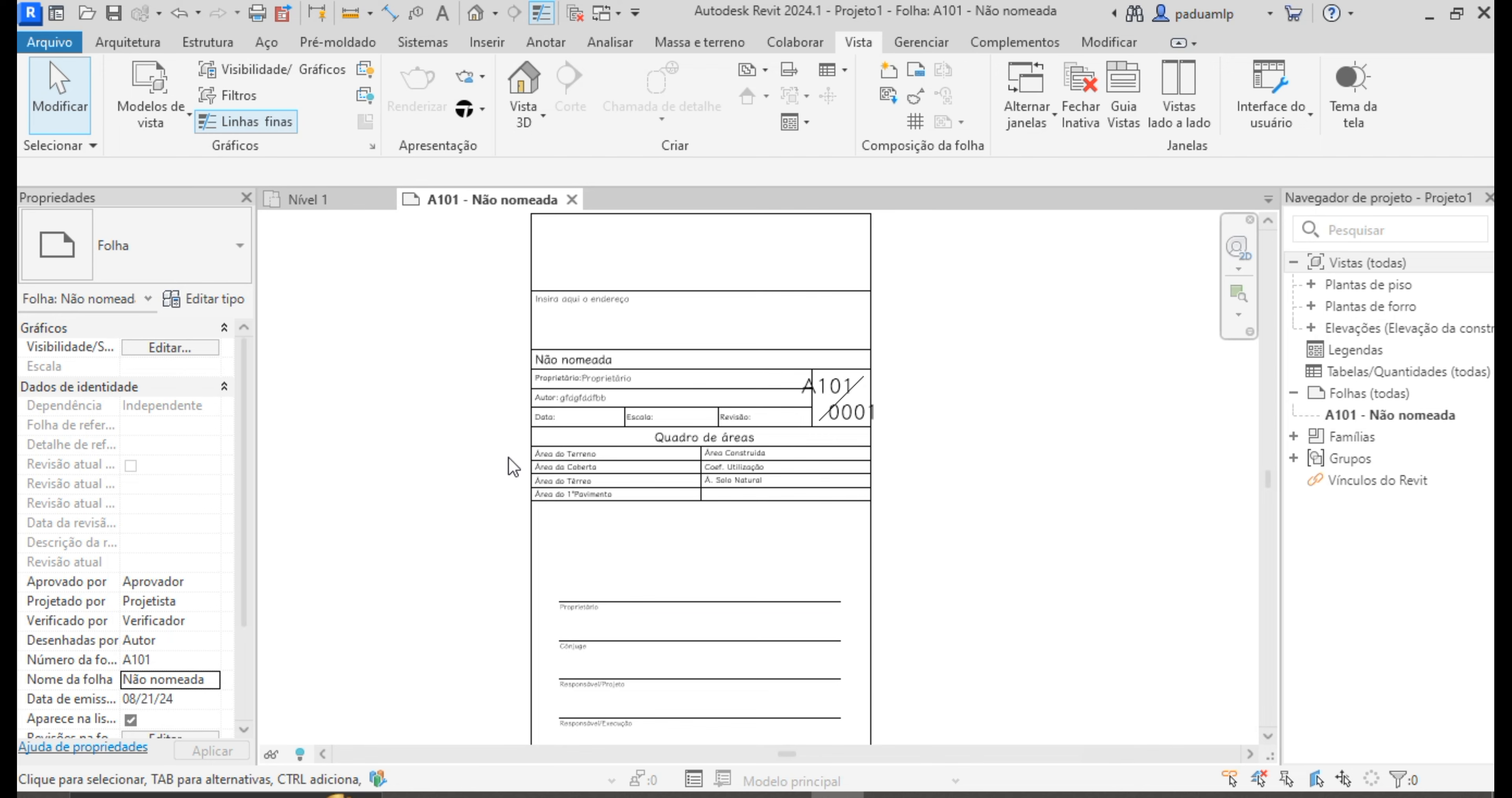
pyautogui.click(530, 466)
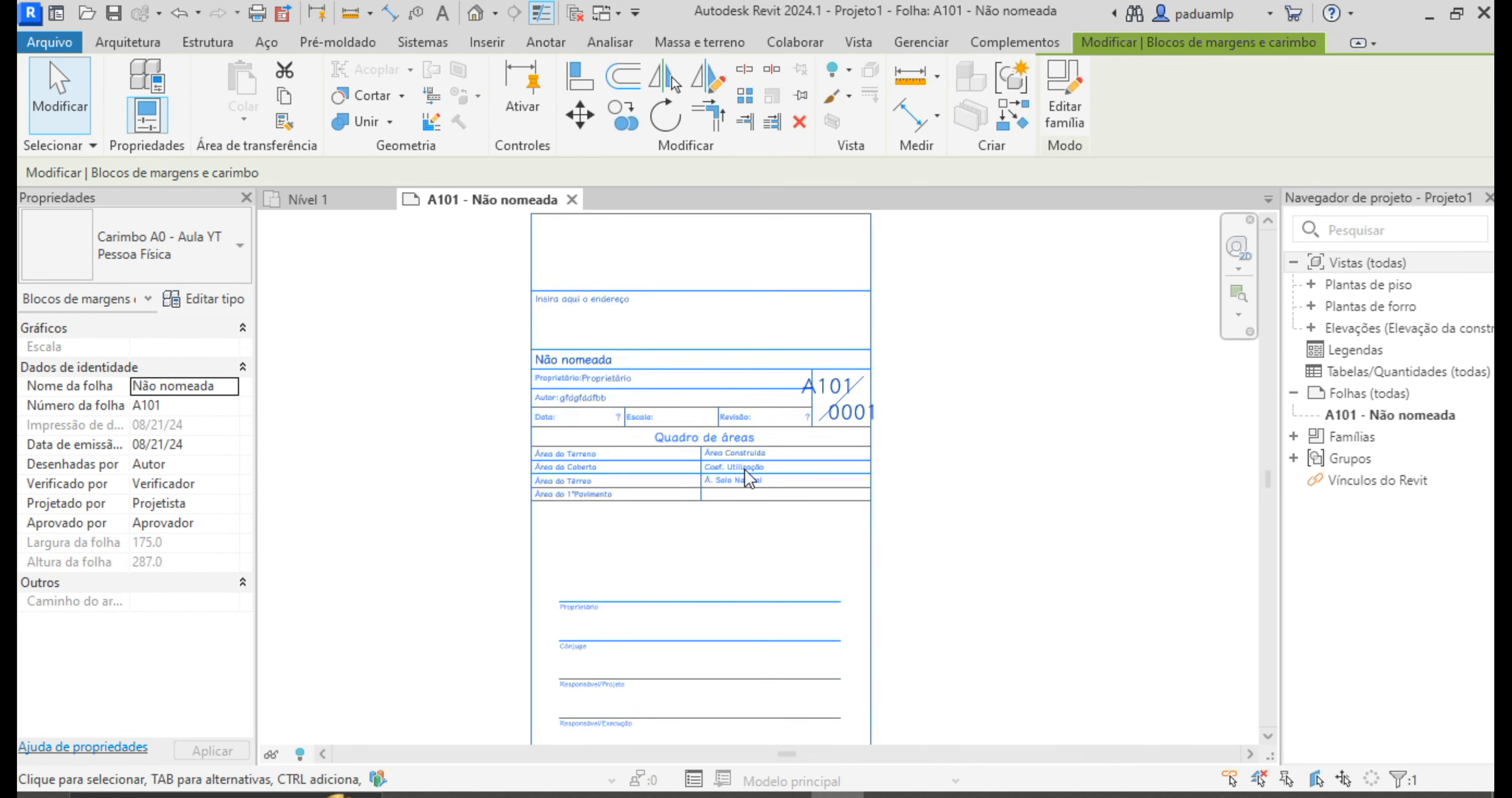
pyautogui.click(1071, 117)
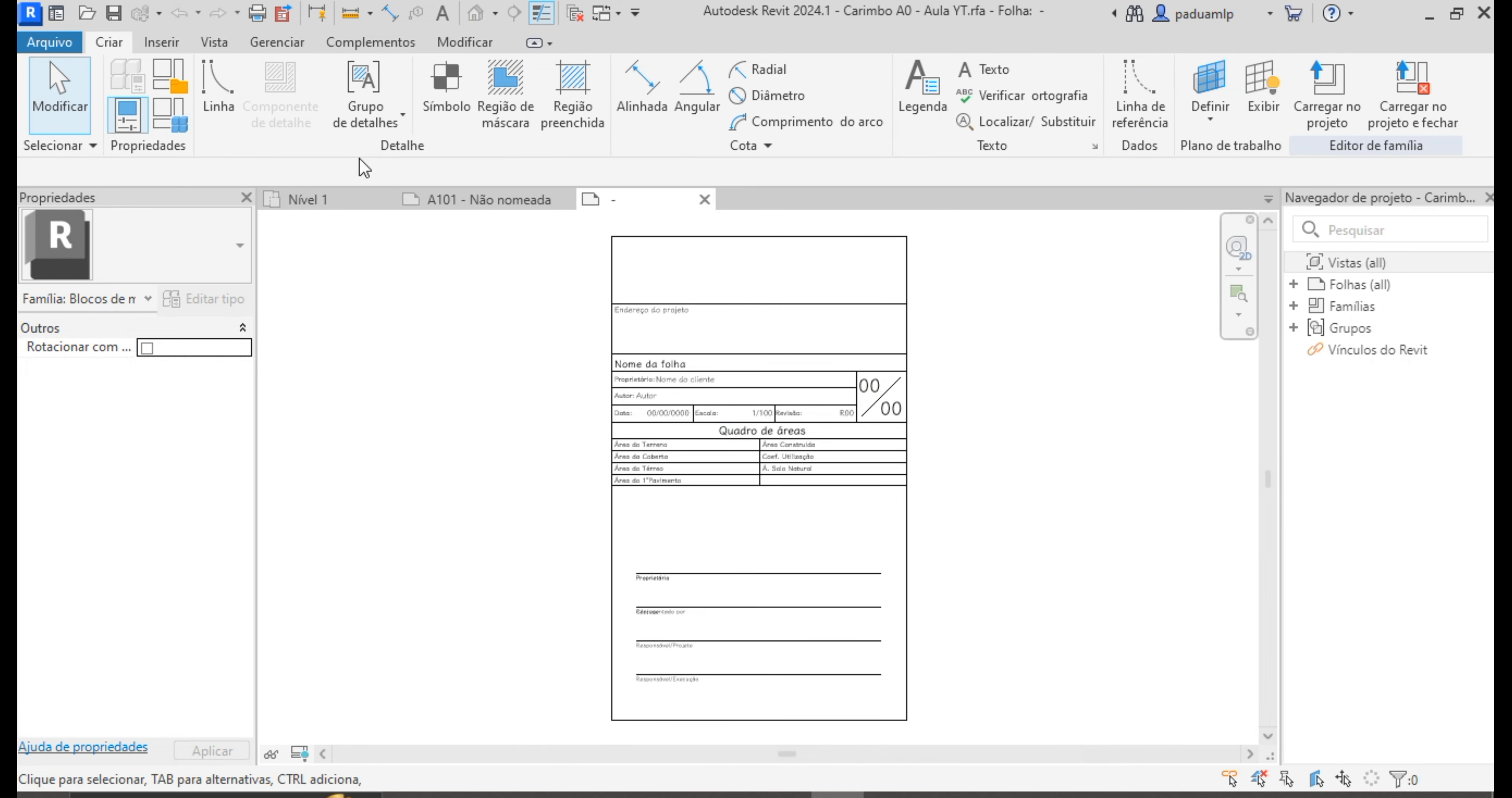
# Step: Open the shared parameters editor for the title block family
pyautogui.click(273, 42)
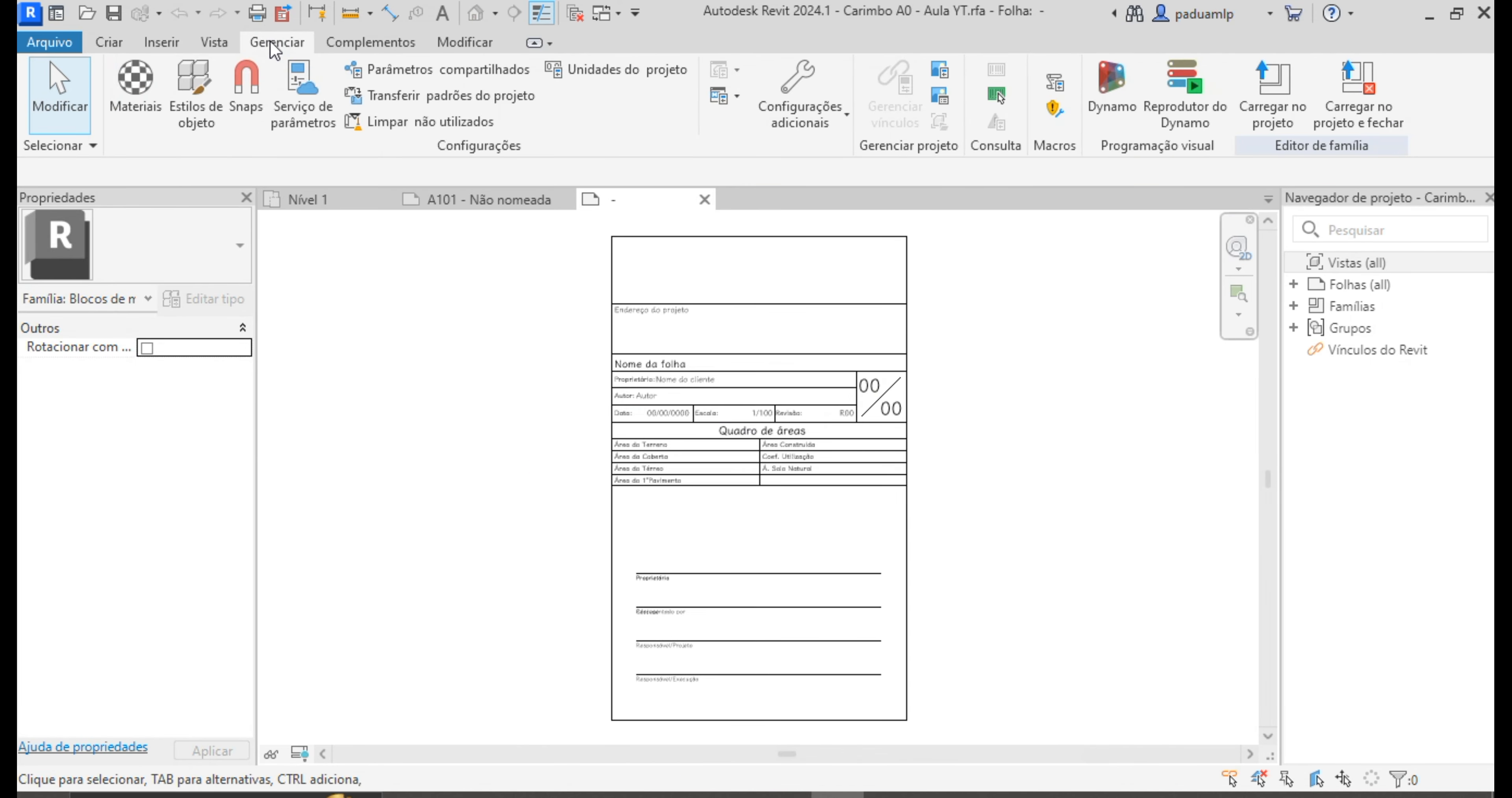
pyautogui.click(383, 68)
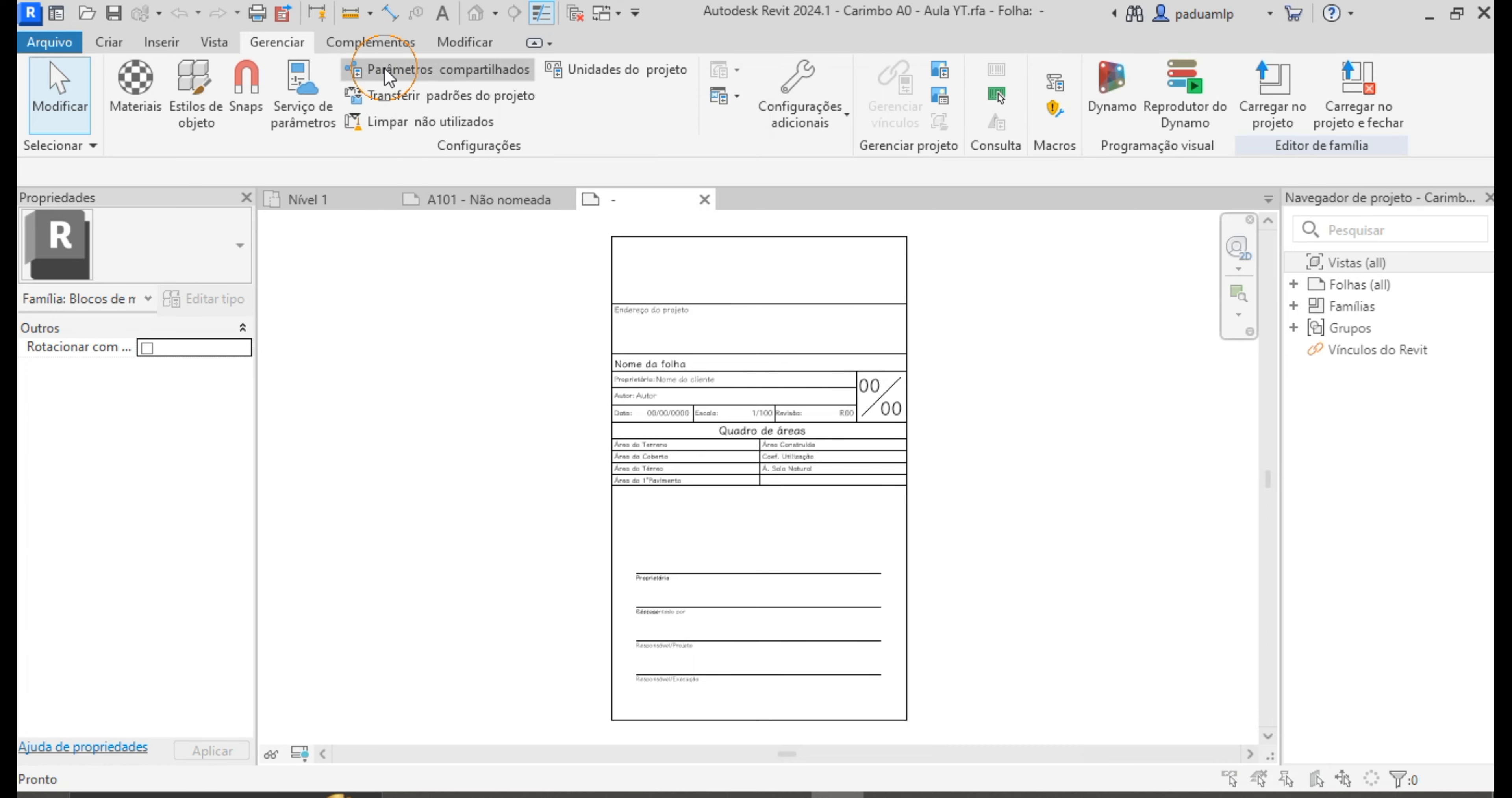
pyautogui.moveTo(361, 238); pyautogui.dragTo(357, 239)
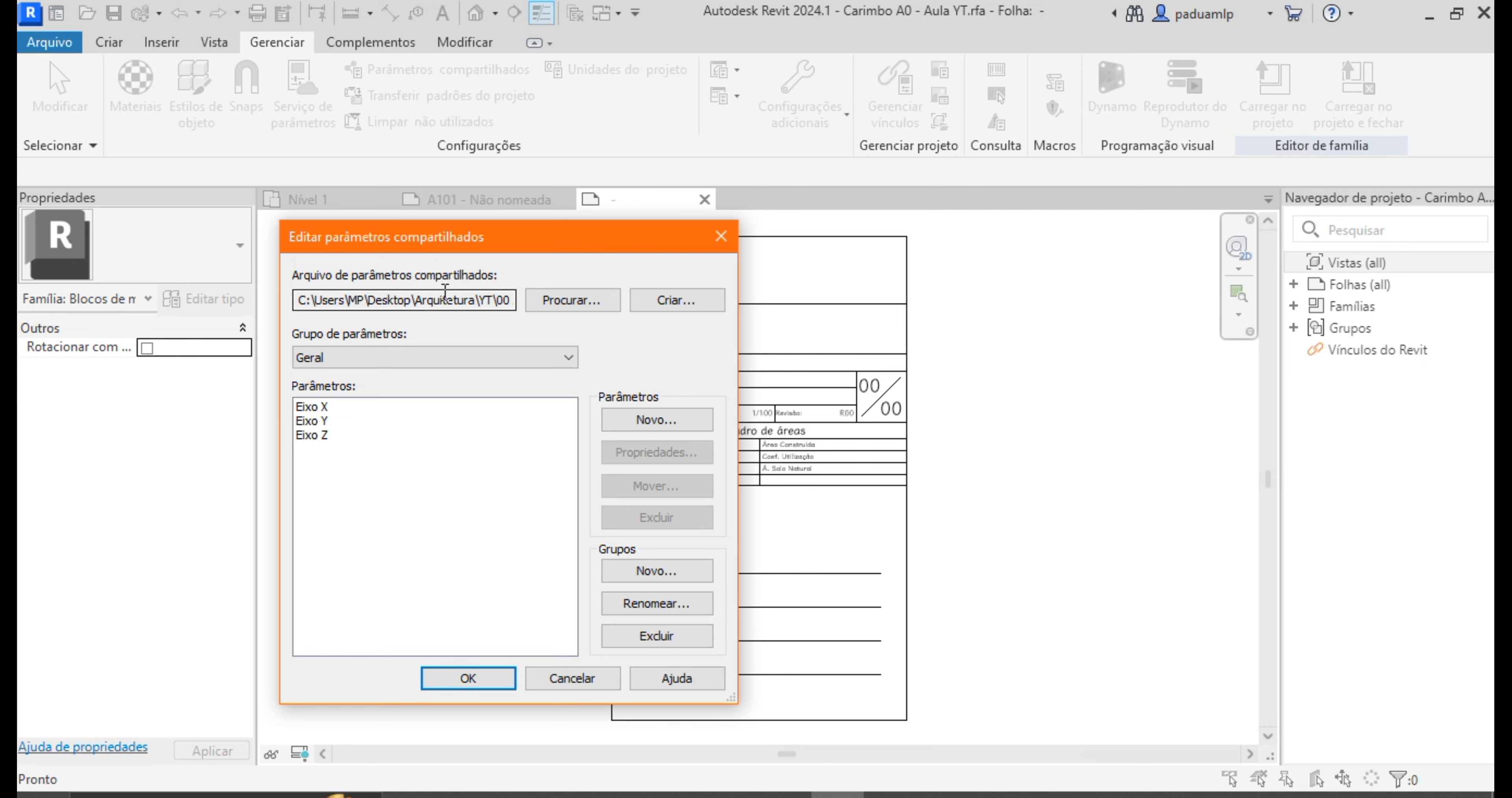
pyautogui.click(521, 360)
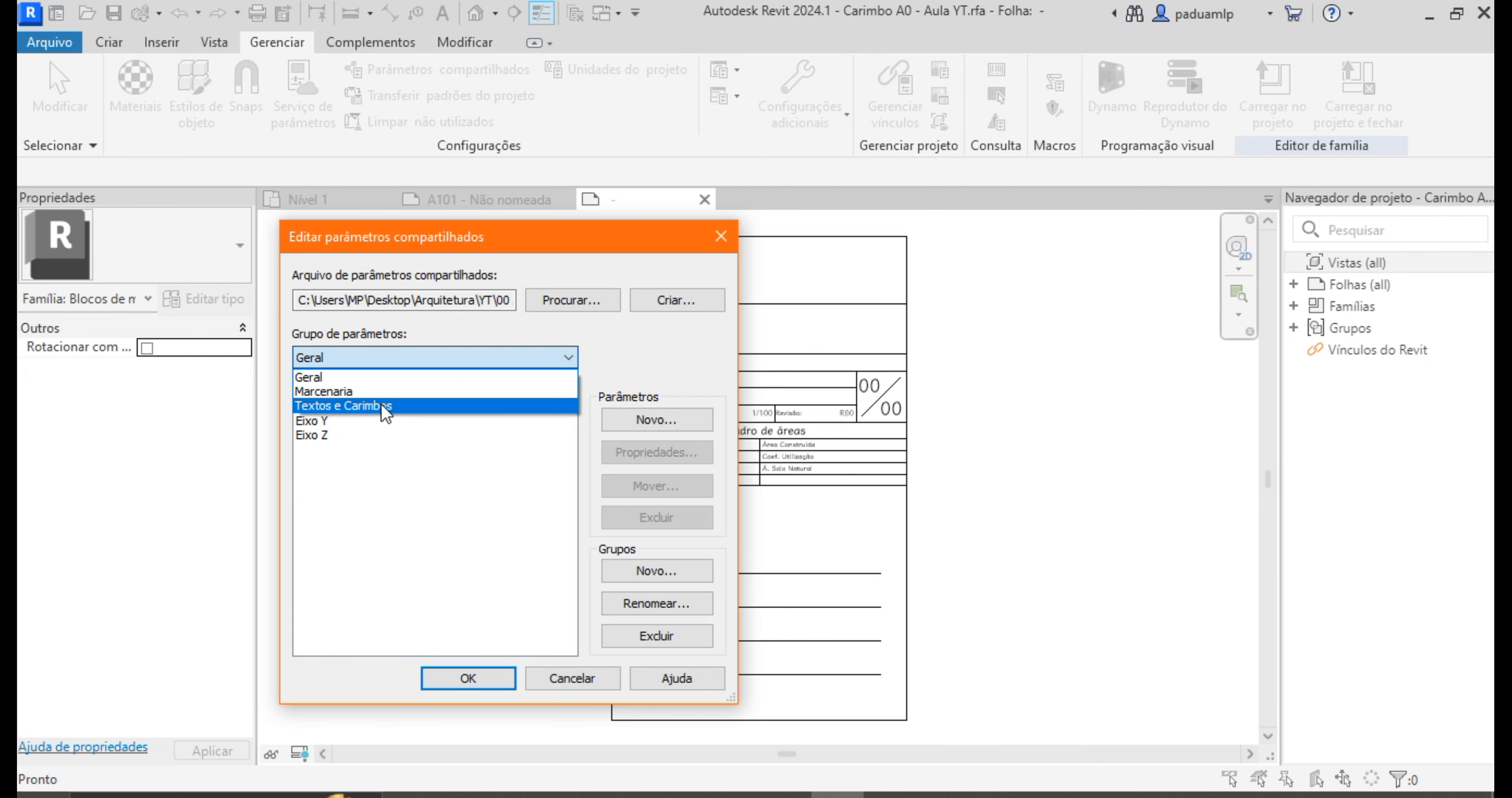
pyautogui.click(539, 365)
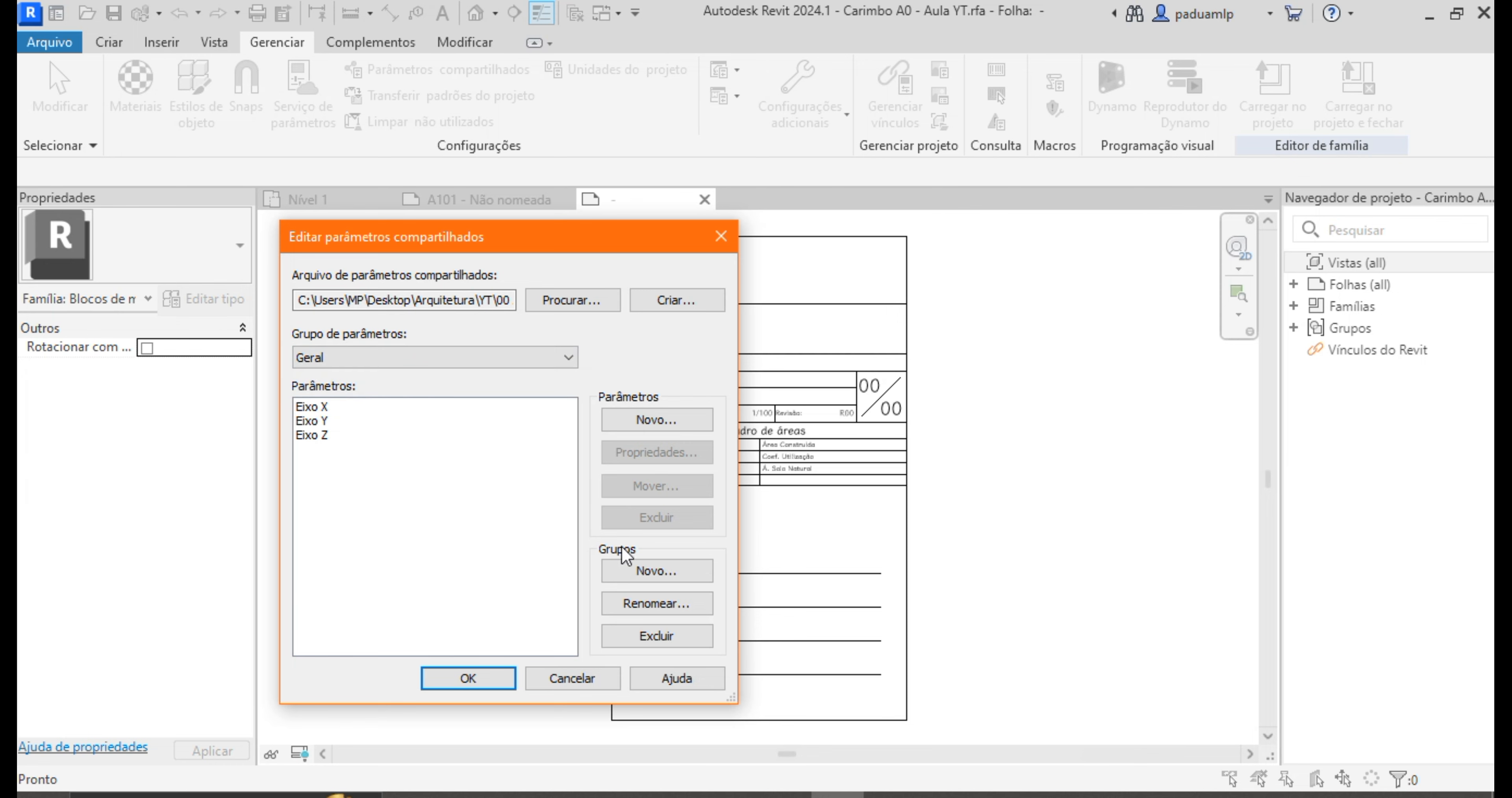
pyautogui.click(627, 572)
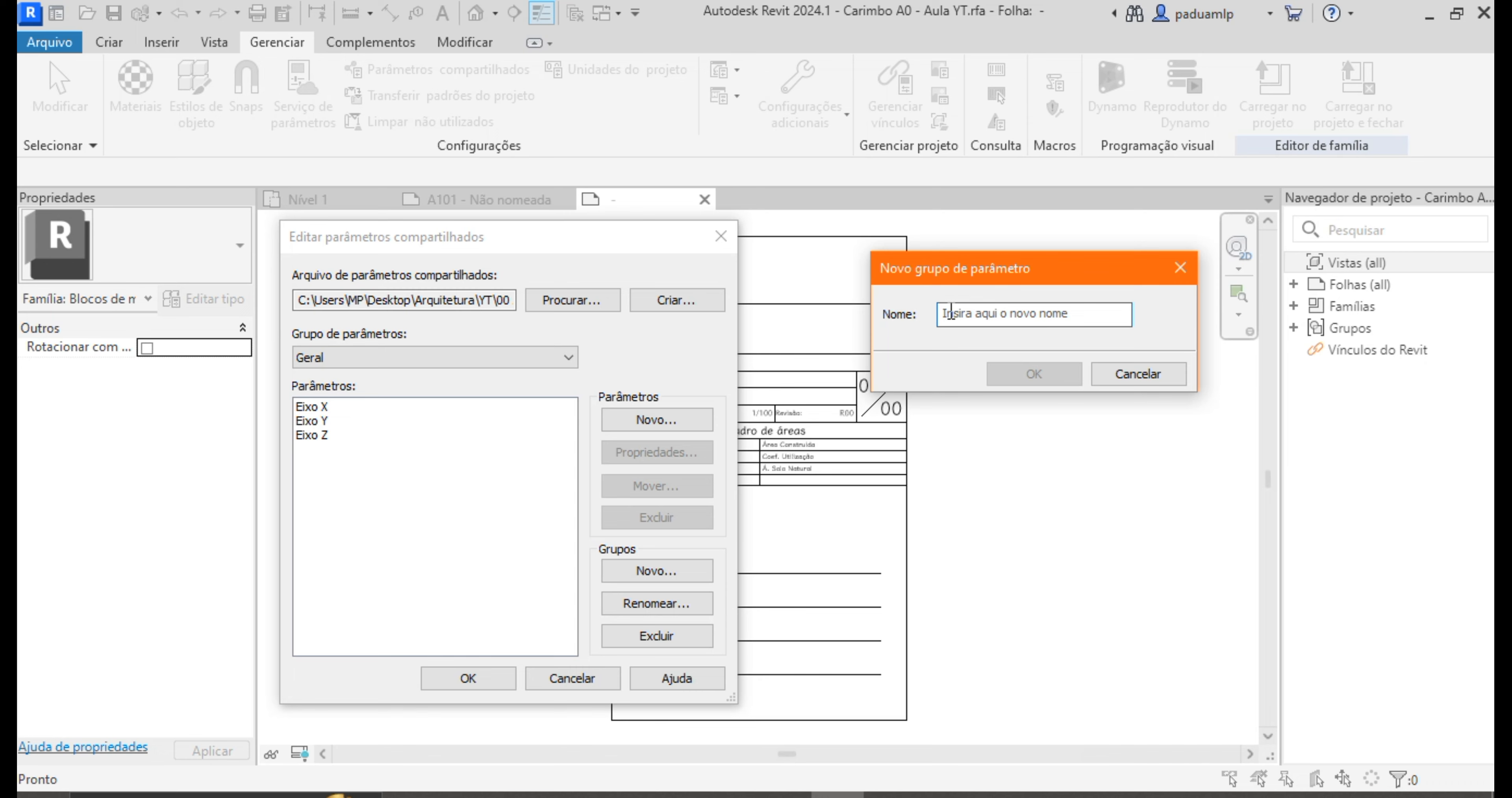
pyautogui.click(1135, 376)
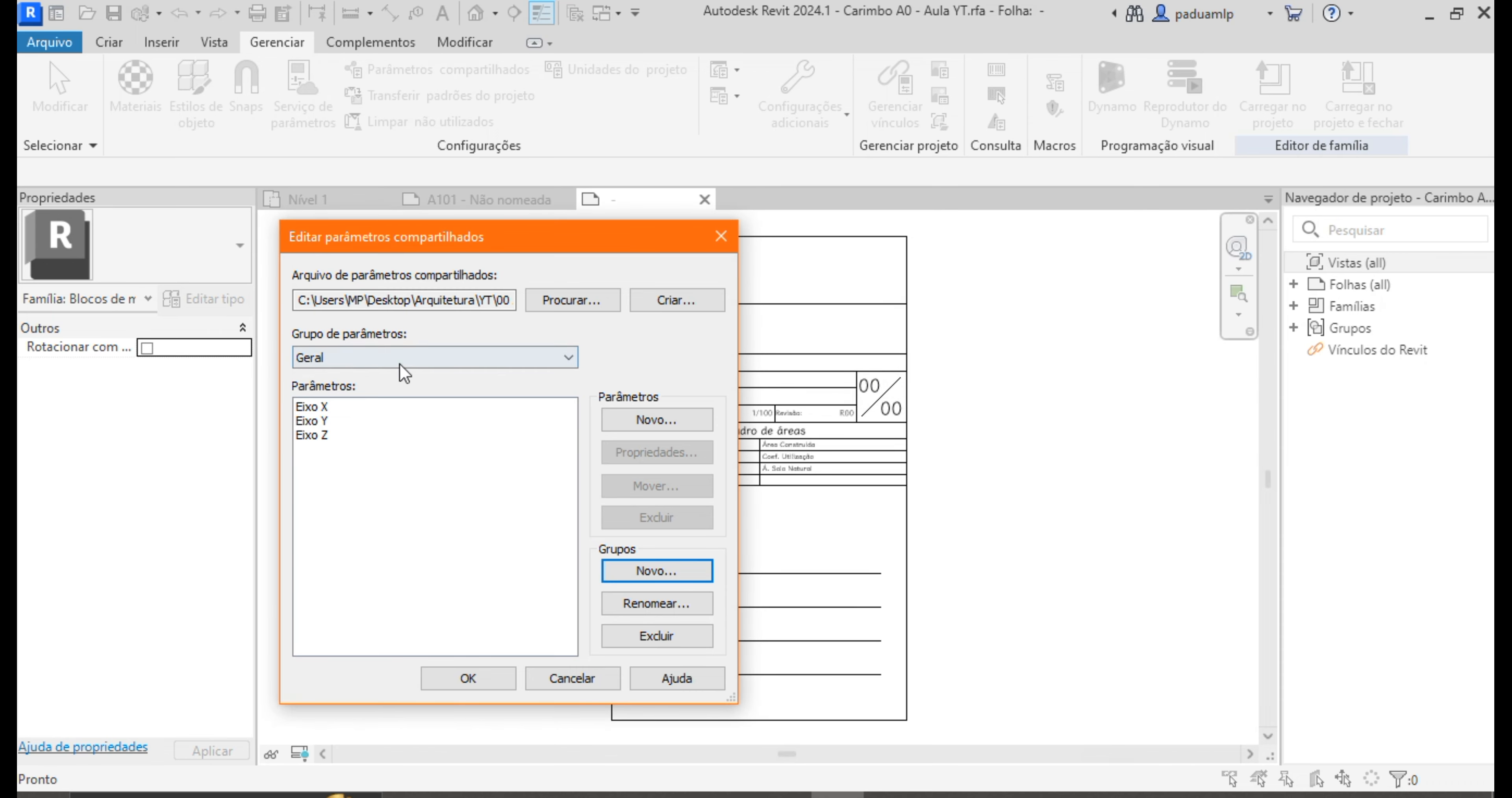
# Step: Create a shared parameter named Área Teste with data type Área in the Textos e Carimbos group
pyautogui.click(411, 358)
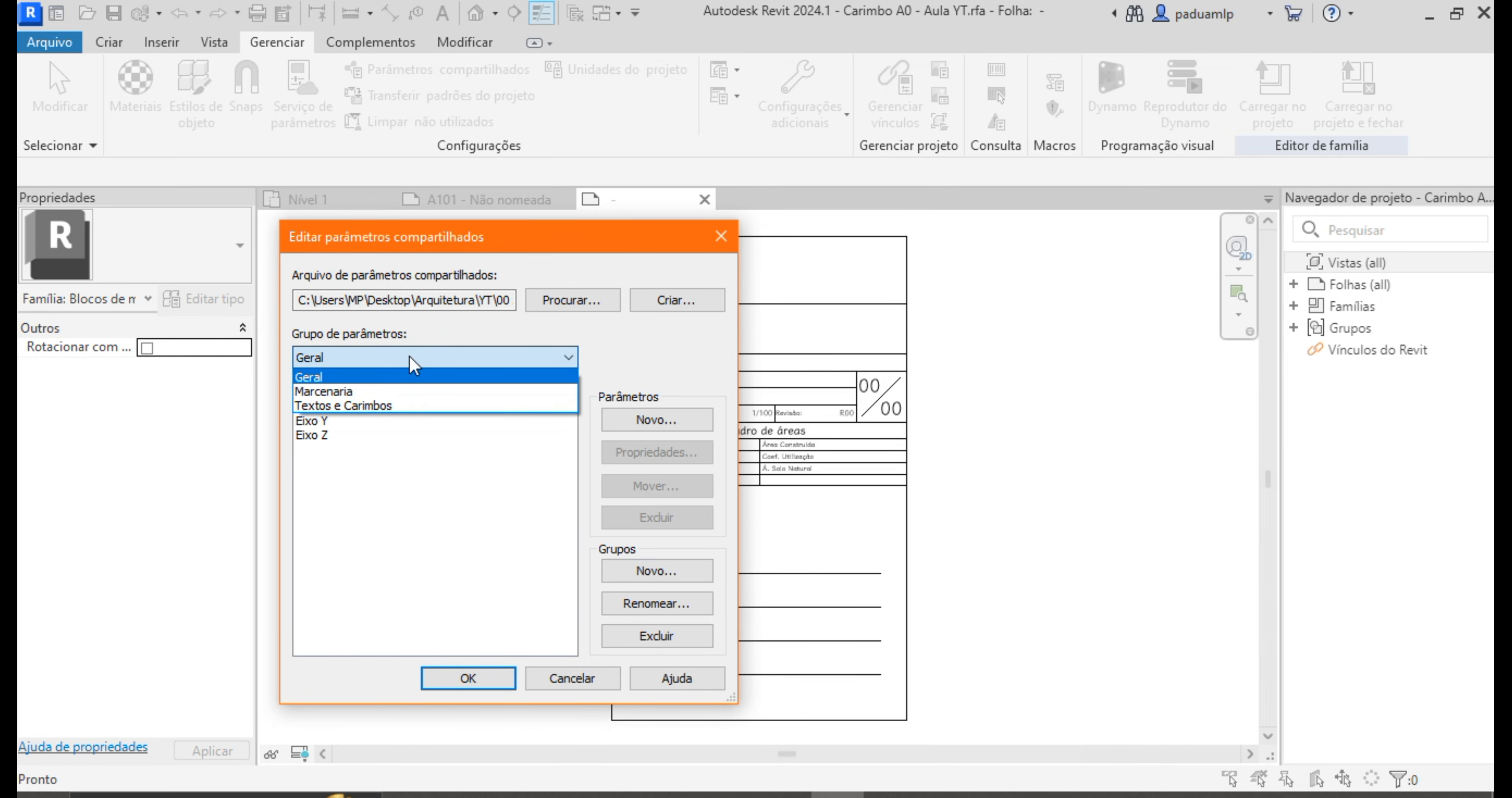
pyautogui.click(340, 406)
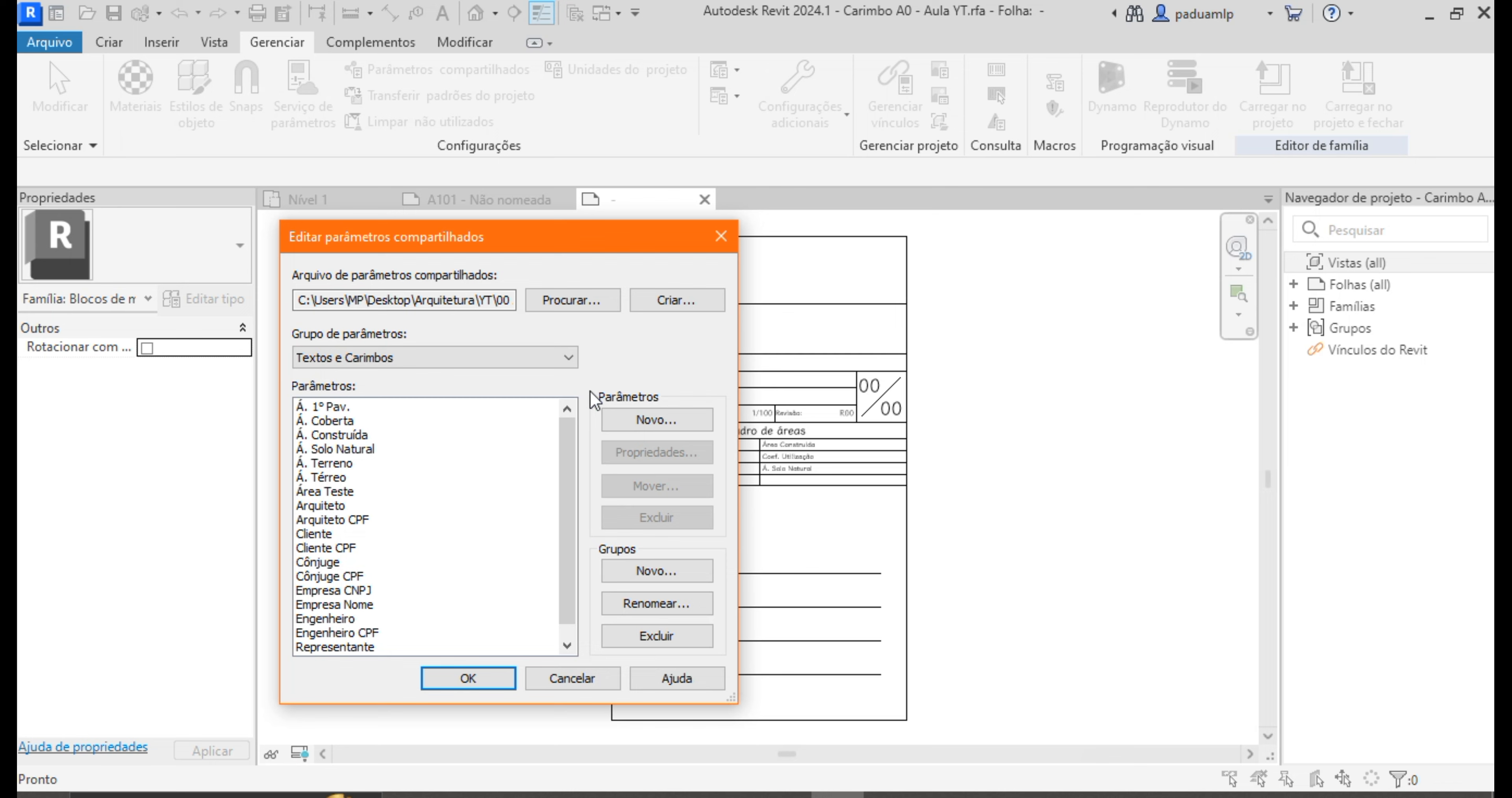
pyautogui.click(638, 420)
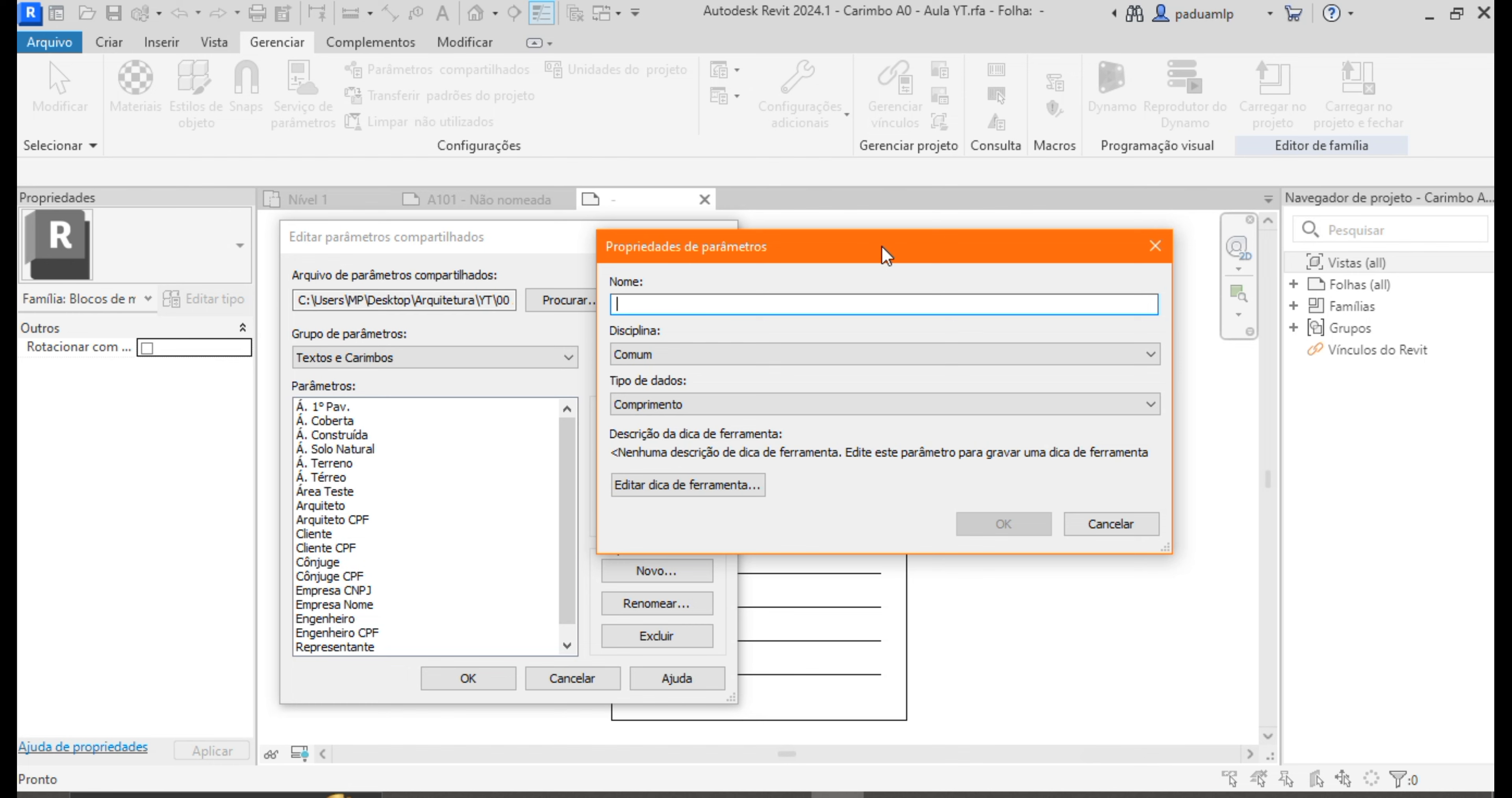
pyautogui.write('Área Teste')
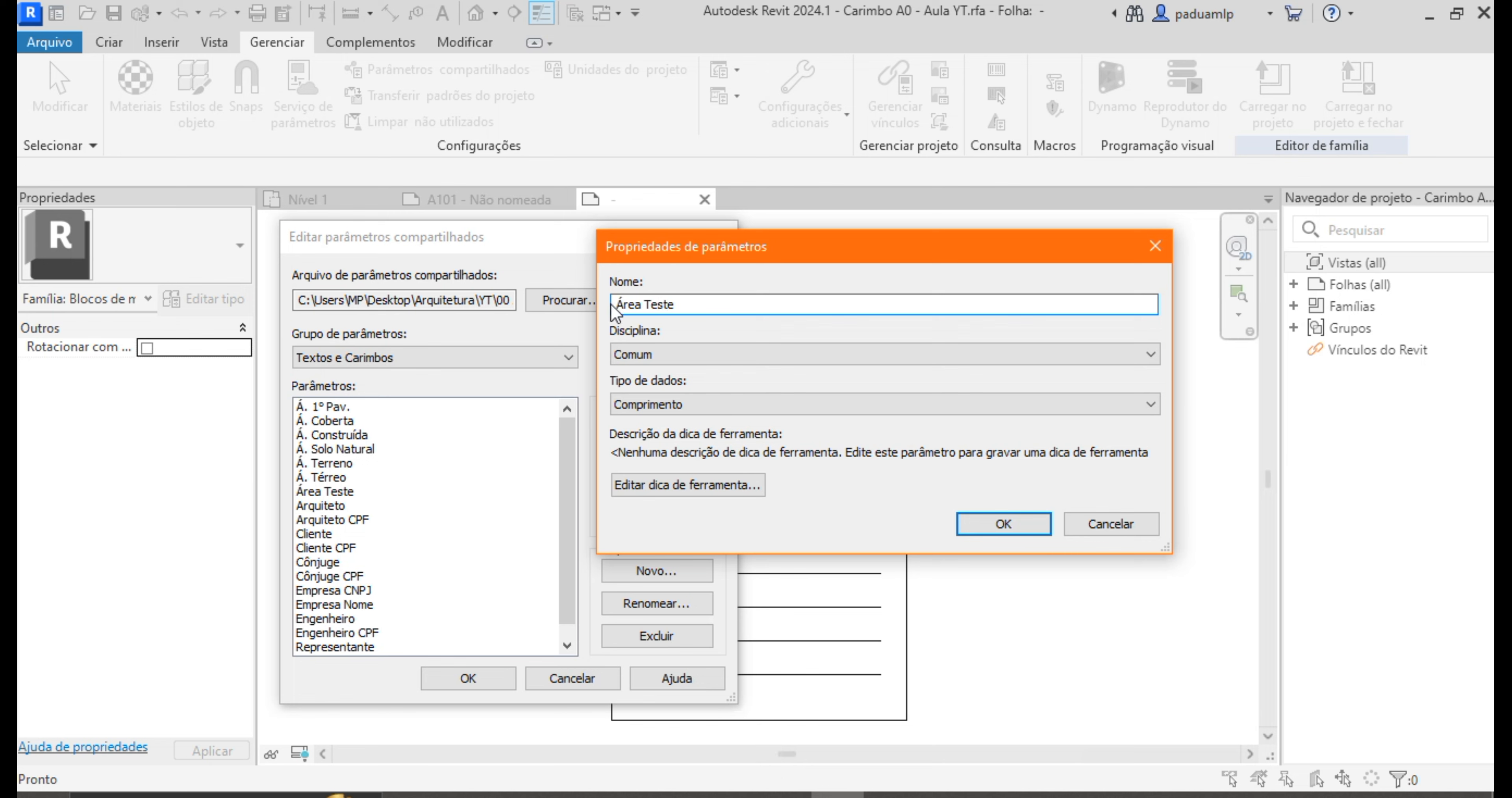
pyautogui.click(672, 354)
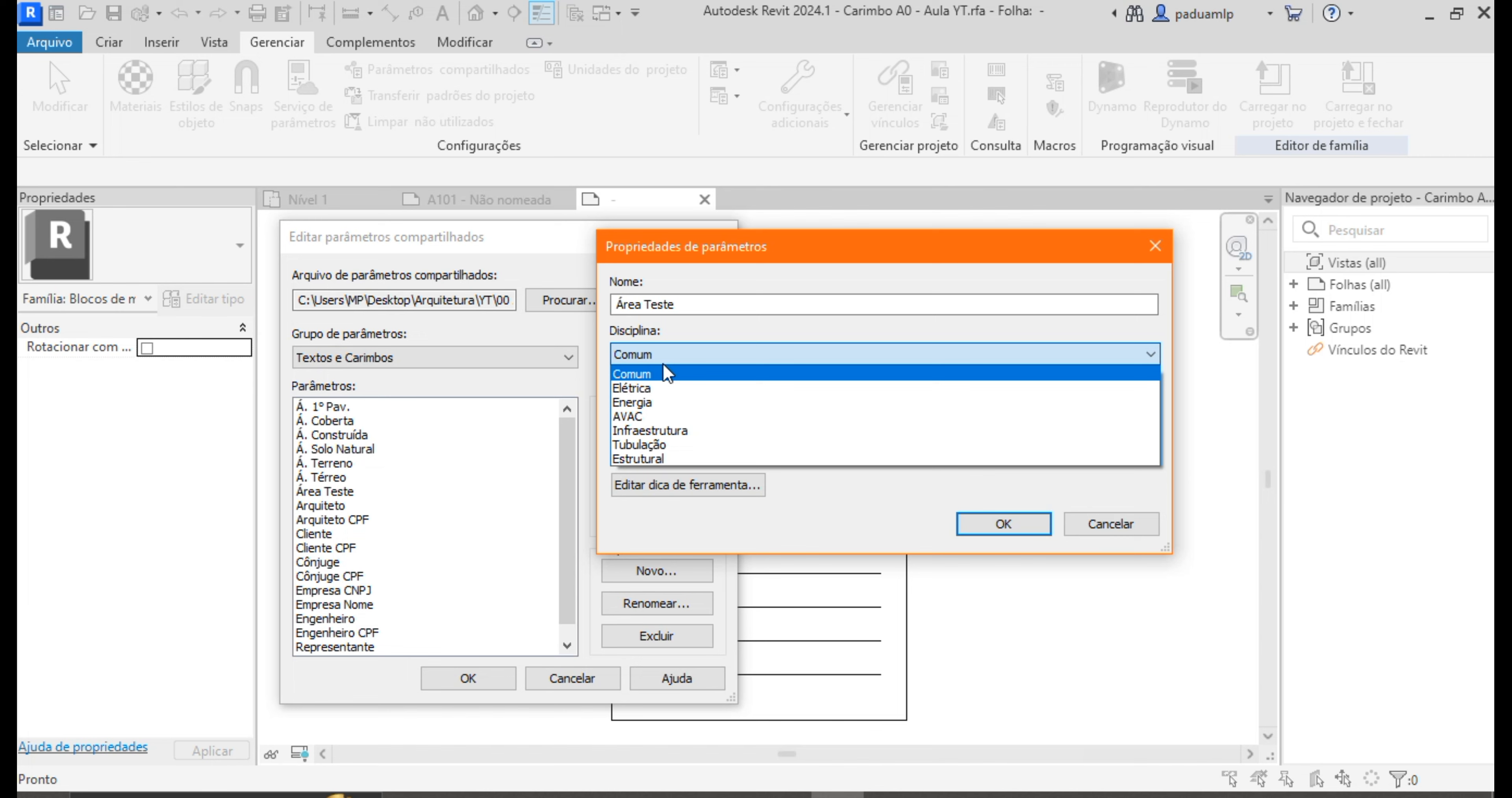
pyautogui.click(675, 354)
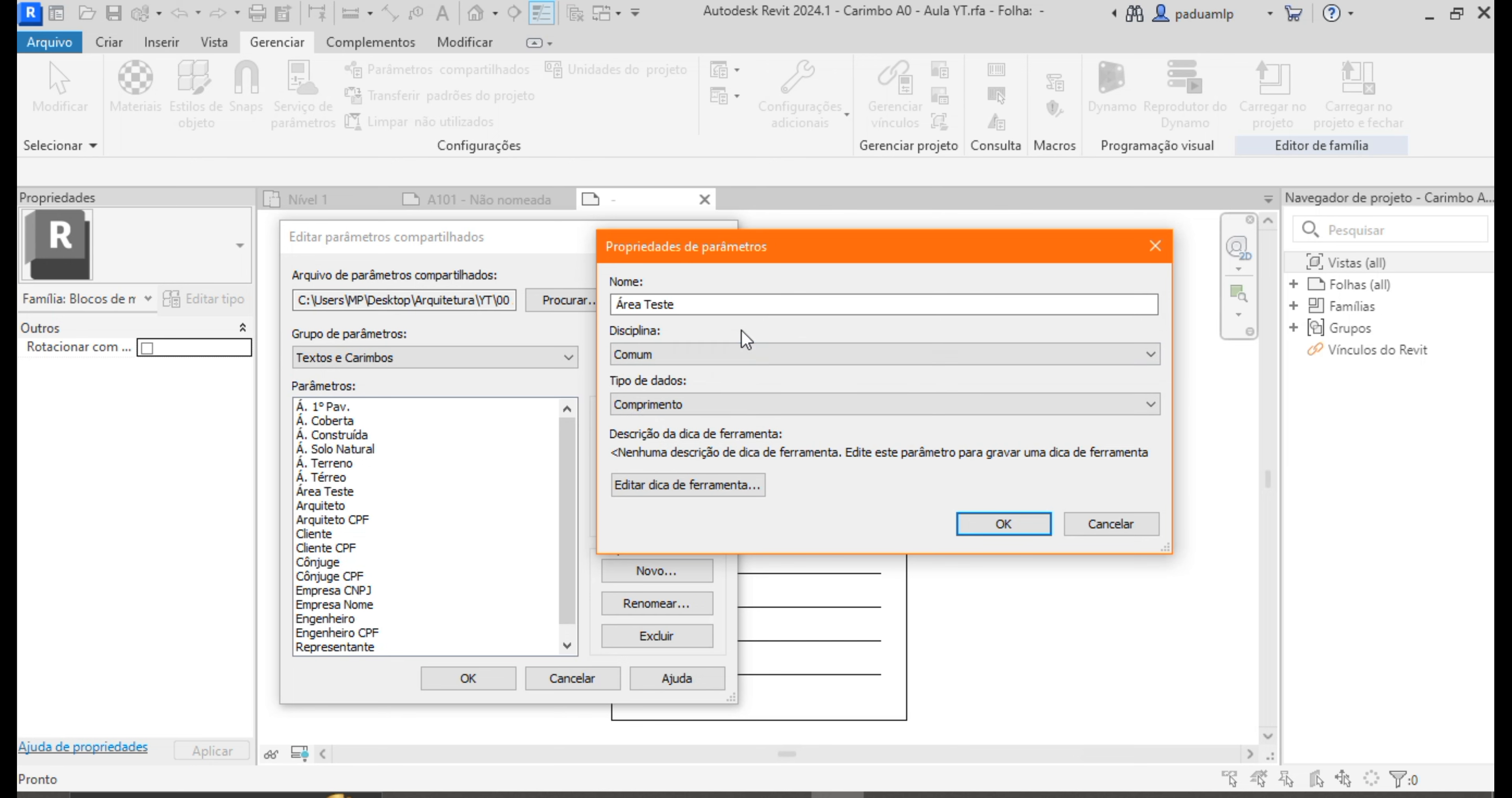
pyautogui.click(640, 405)
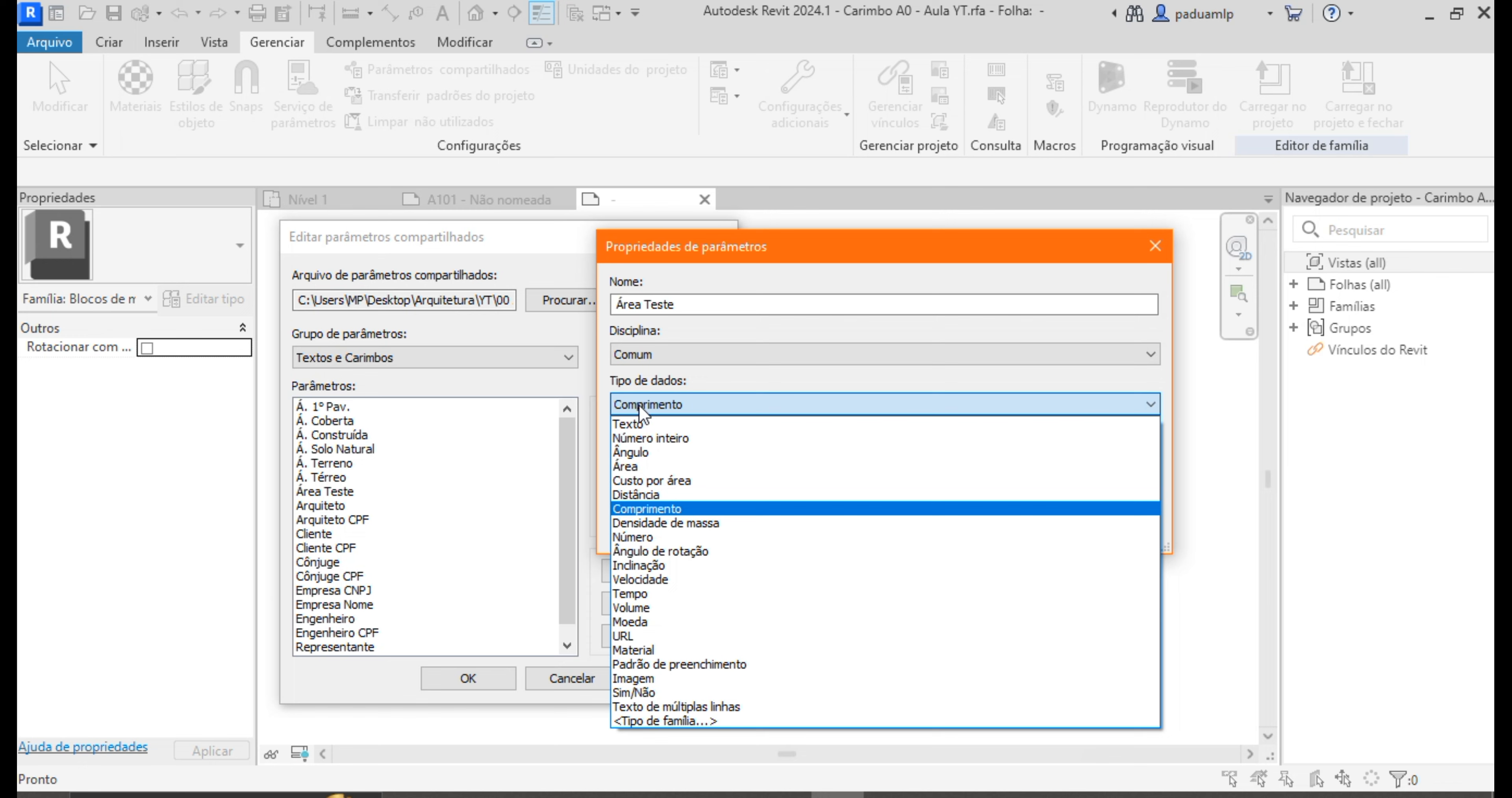
pyautogui.click(636, 468)
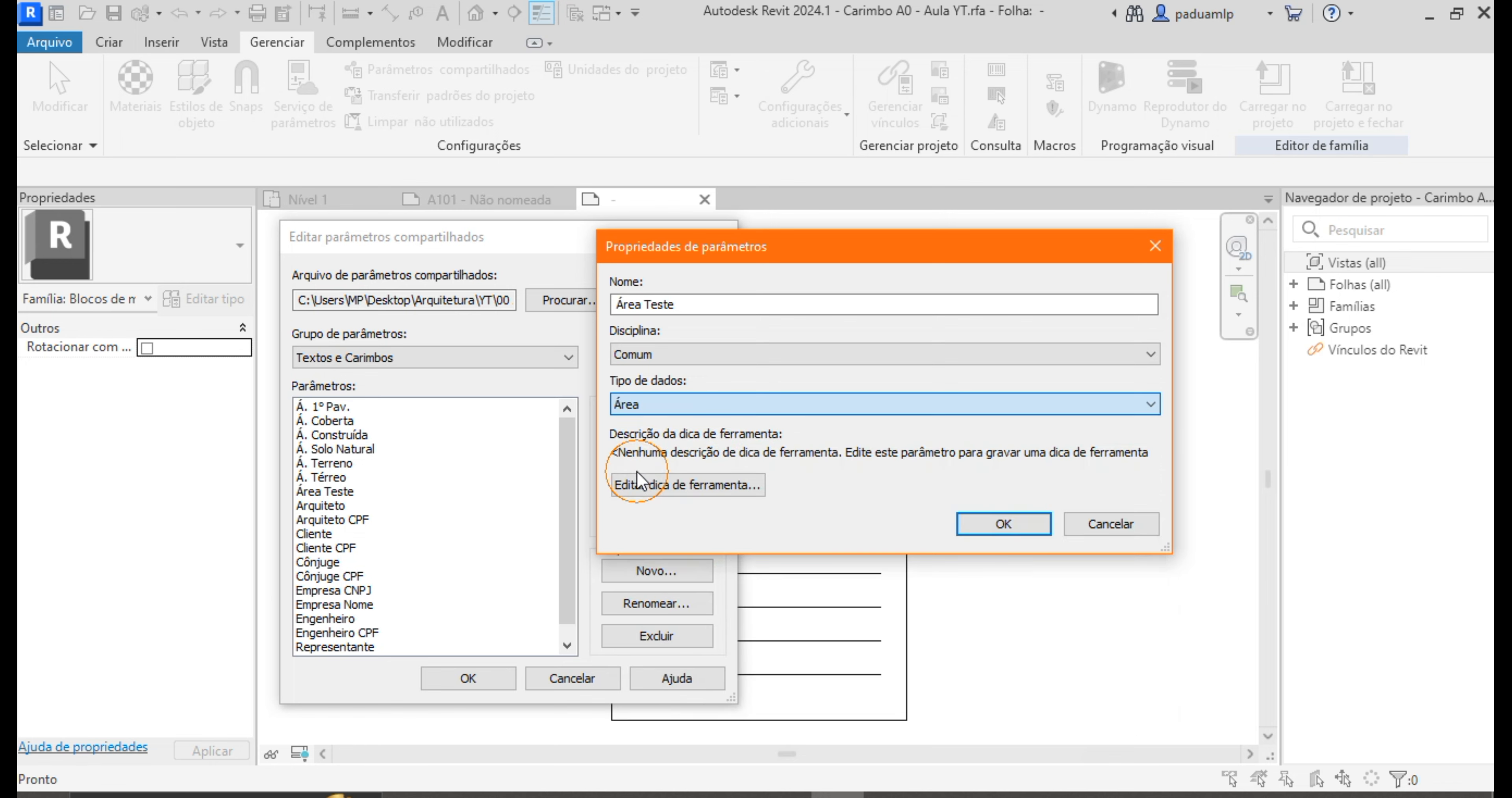
pyautogui.click(994, 531)
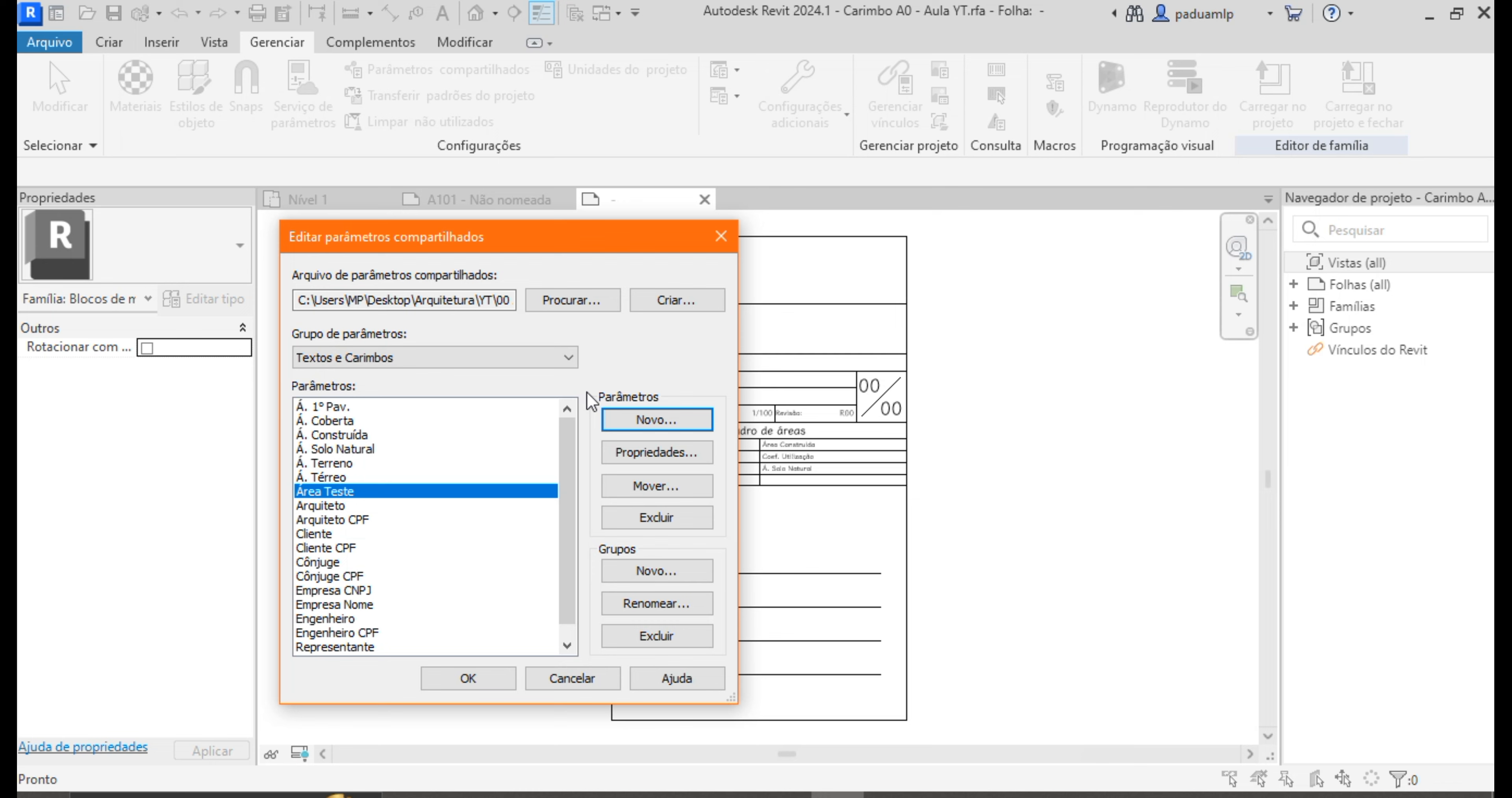
# Step: Create a shared parameter named Nome Teste with data type Texto in the same group
pyautogui.click(656, 419)
pyautogui.write('Nome Teste')
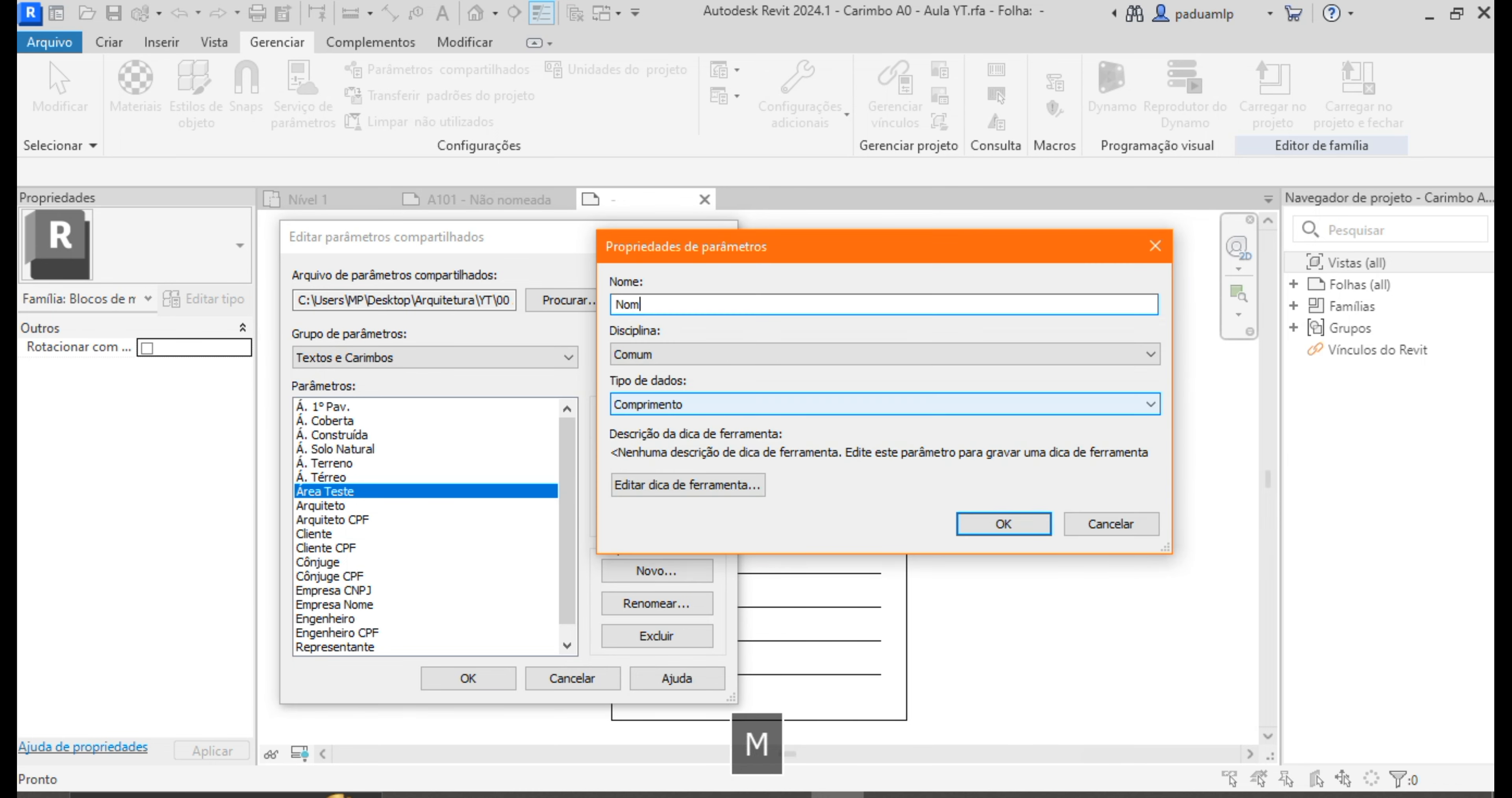
pyautogui.click(652, 410)
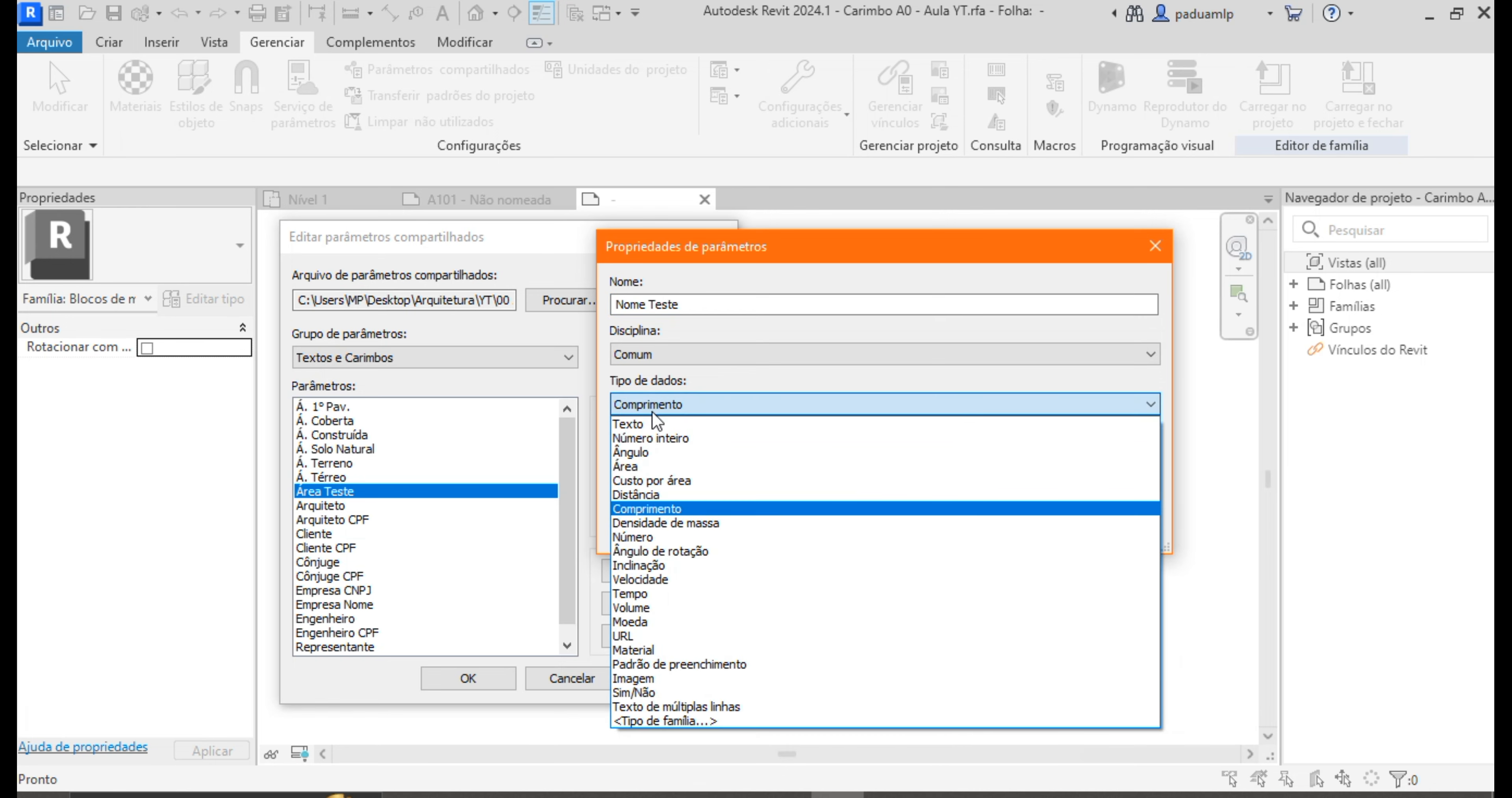
pyautogui.click(636, 425)
pyautogui.click(1003, 524)
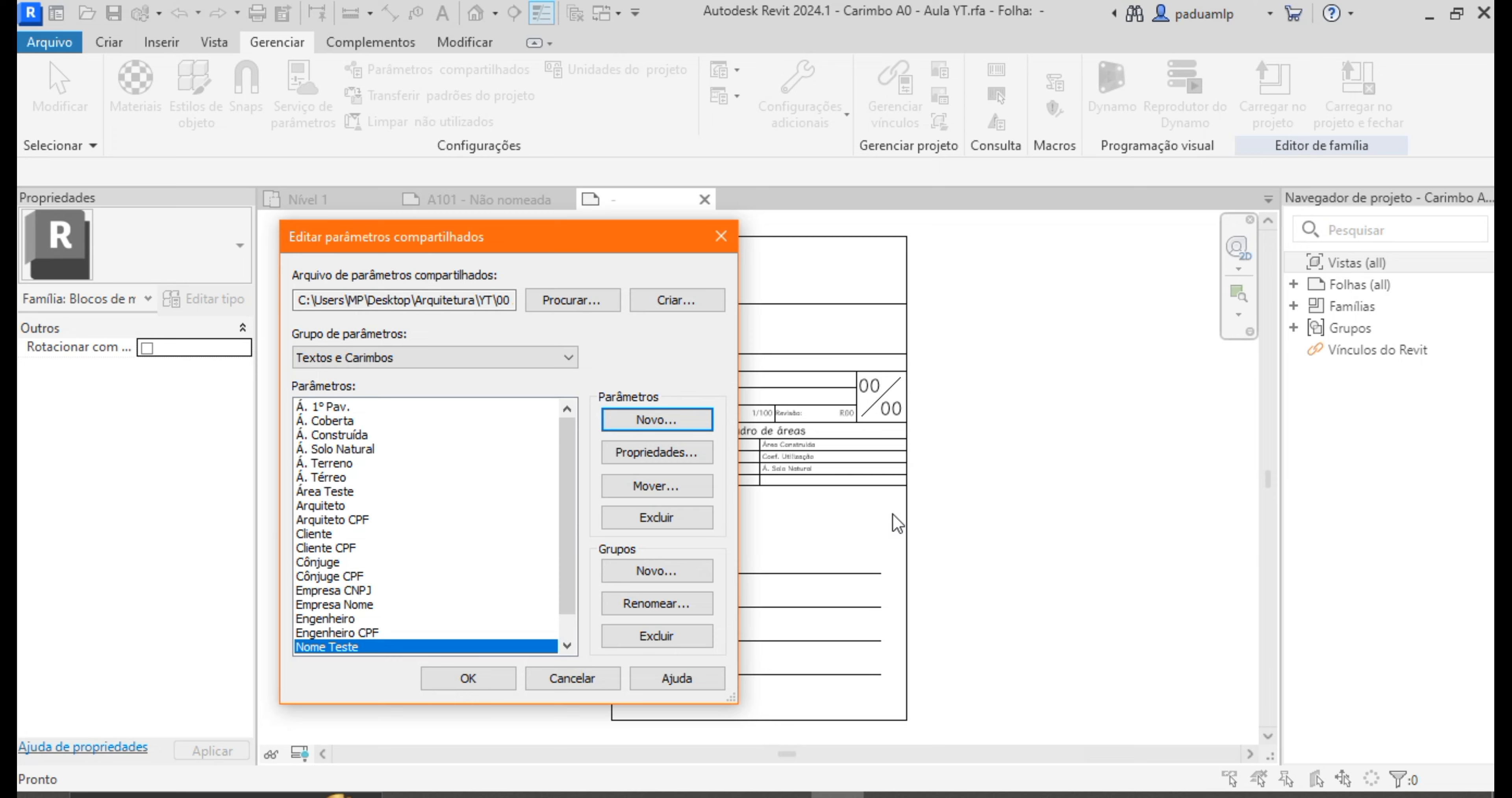
# Step: Create a shared parameter named N Teste with data type Texto and save the shared parameter changes
pyautogui.click(656, 420)
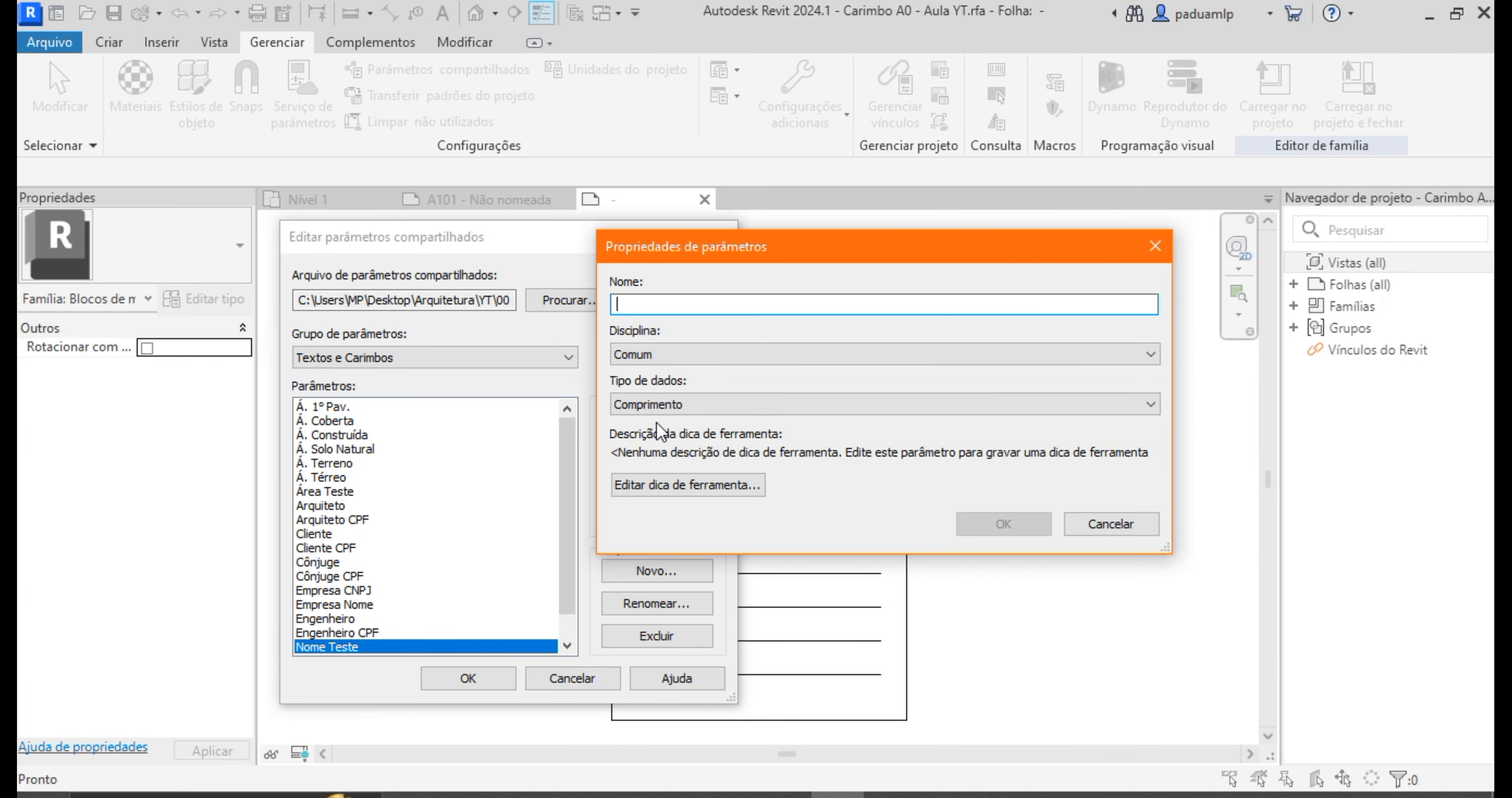
pyautogui.write('N Teste')
pyautogui.click(652, 404)
pyautogui.click(646, 424)
pyautogui.press('Return')
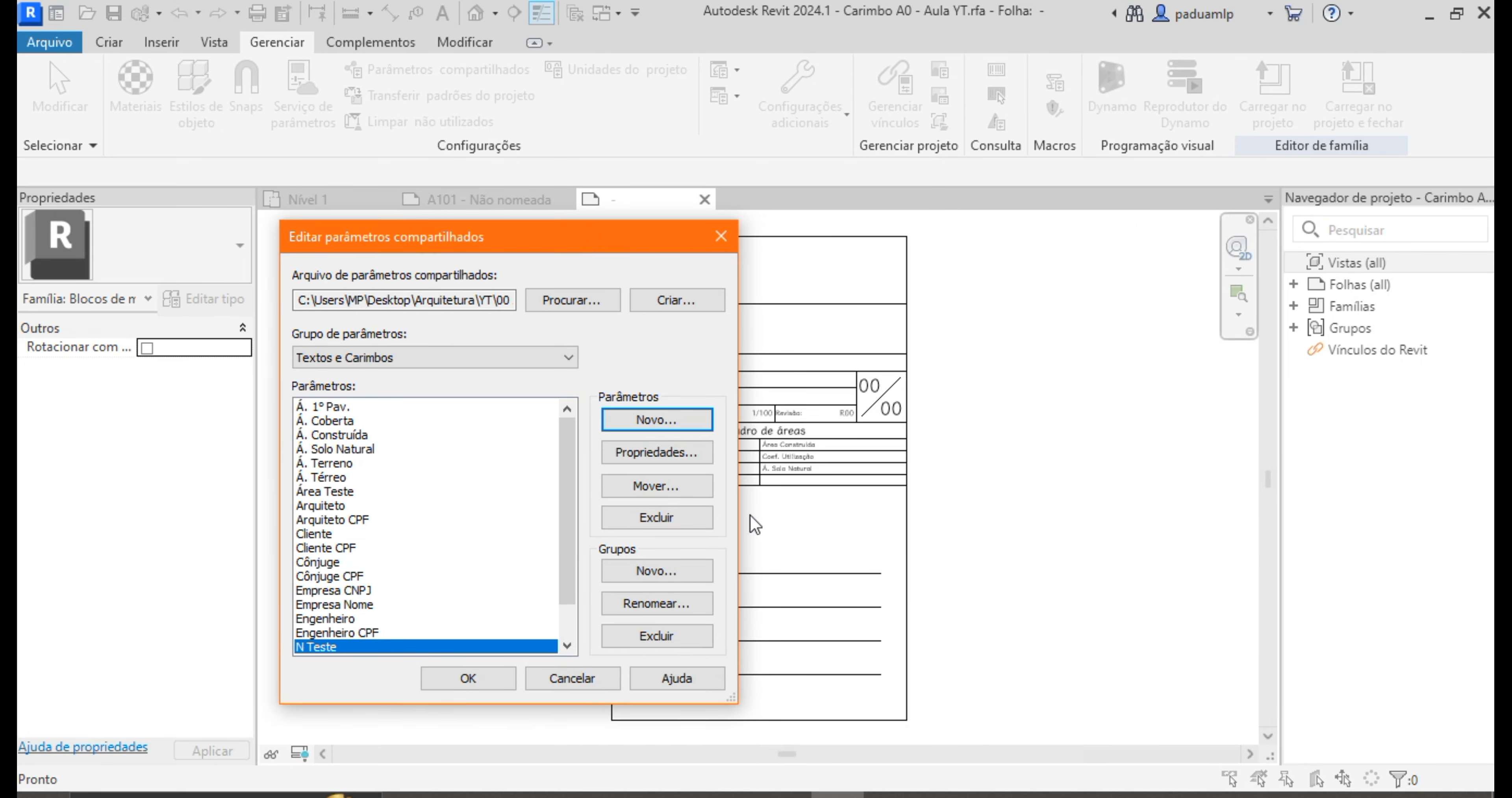
pyautogui.scroll(-1, 379, 528)
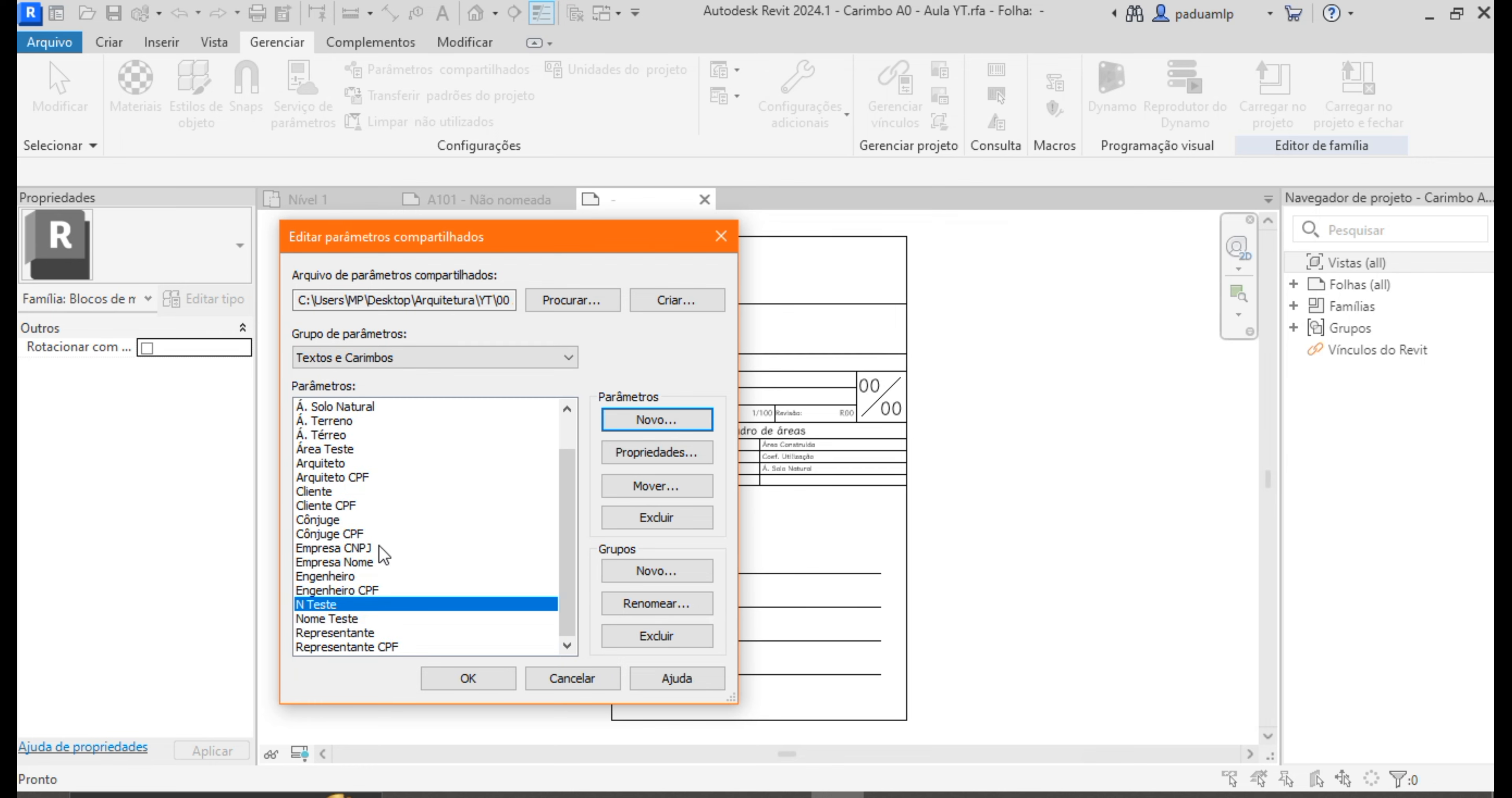
pyautogui.scroll(1, 383, 587)
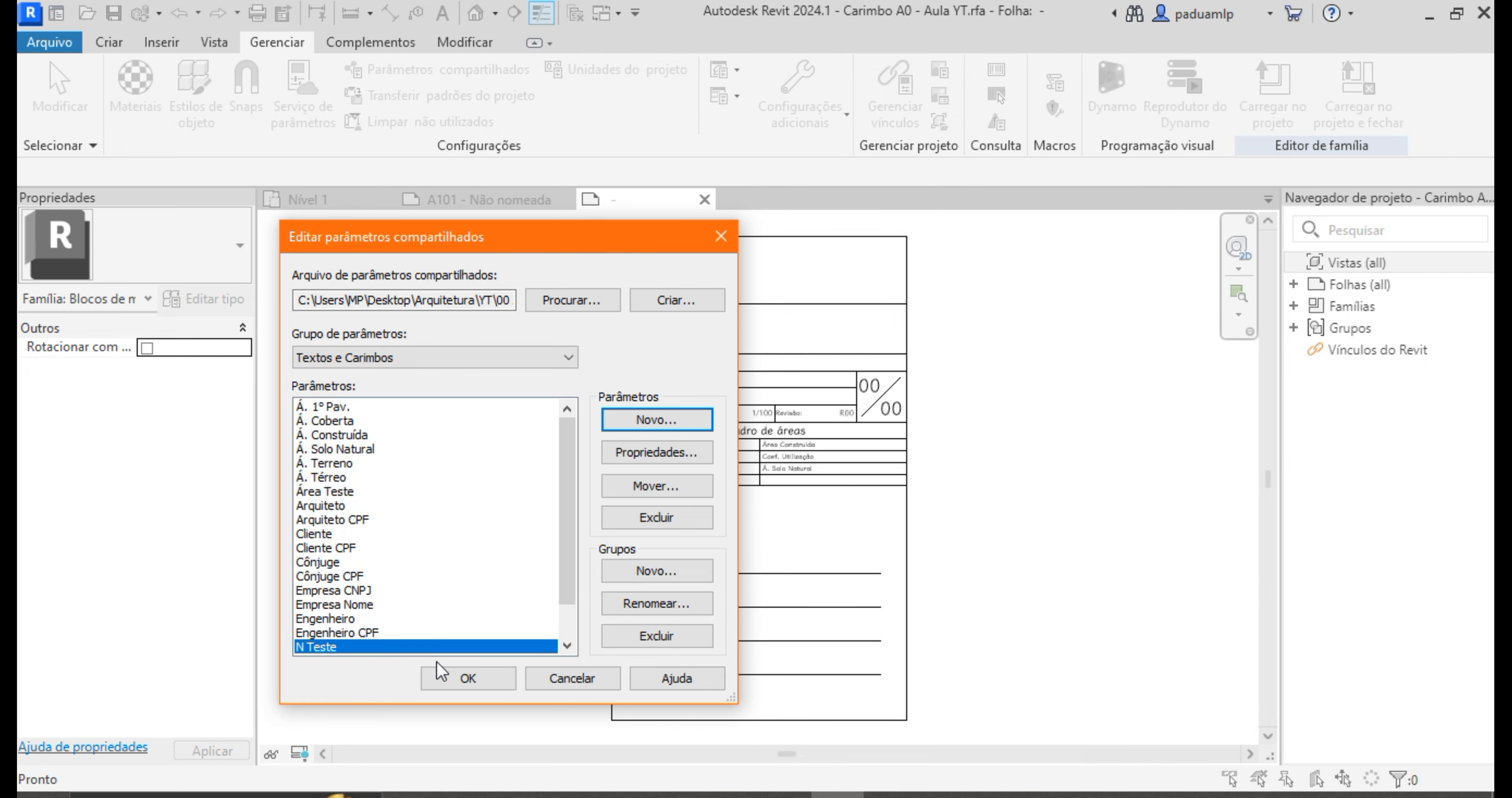
pyautogui.click(467, 678)
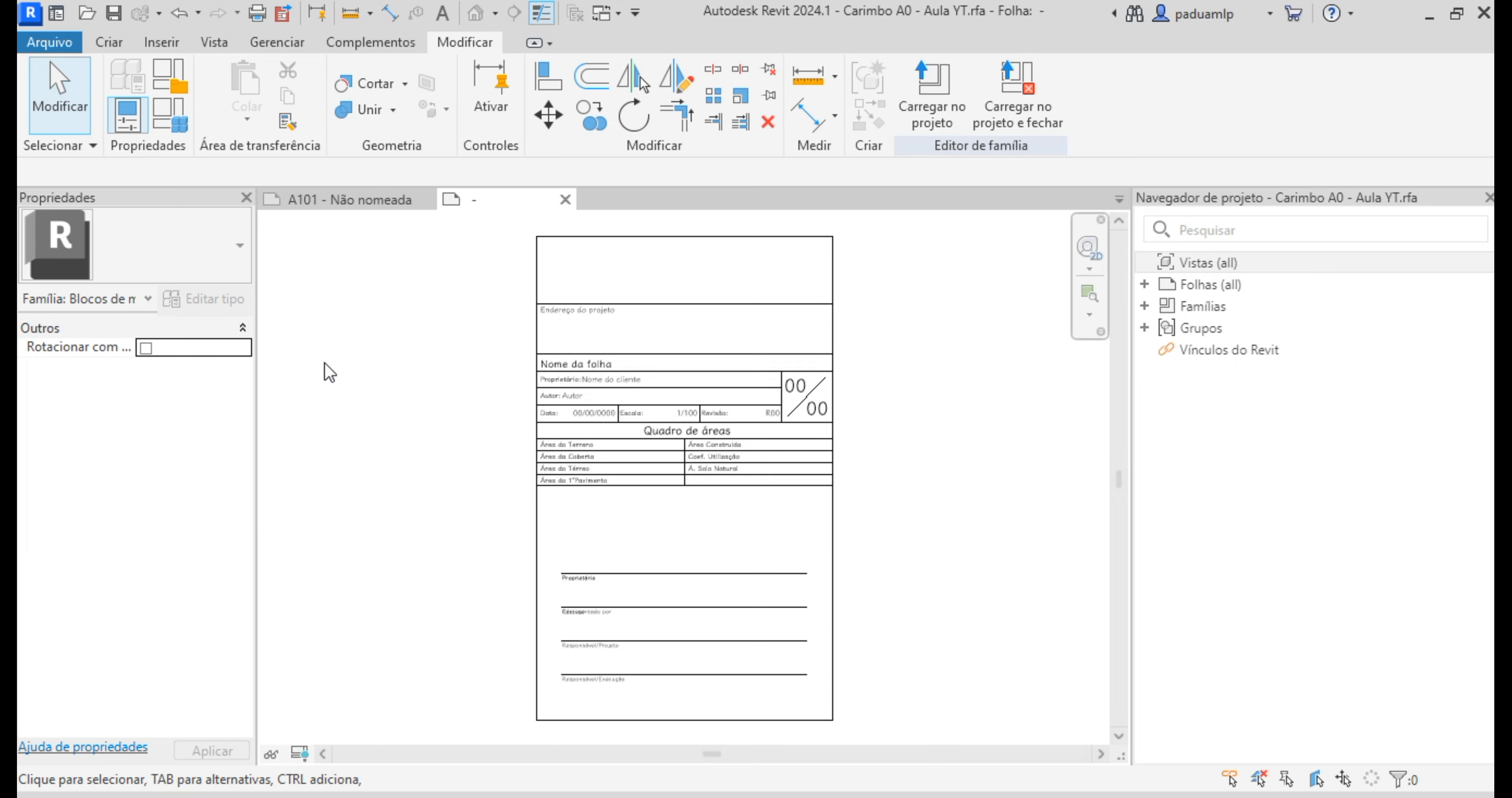
# Step: Place a new 3.2mm label just outside the title block's right edge, above the signature lines
pyautogui.click(114, 45)
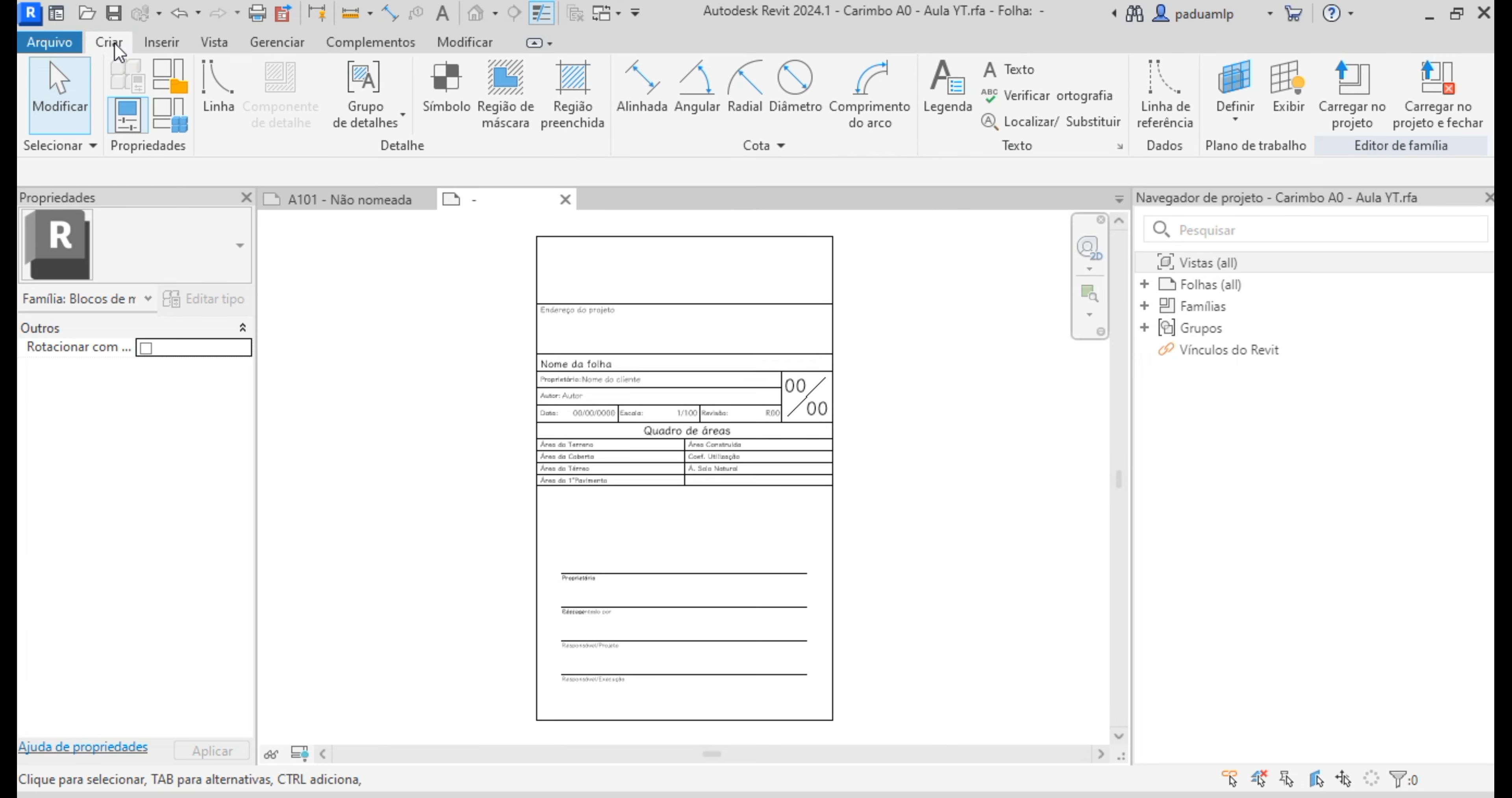
pyautogui.click(945, 109)
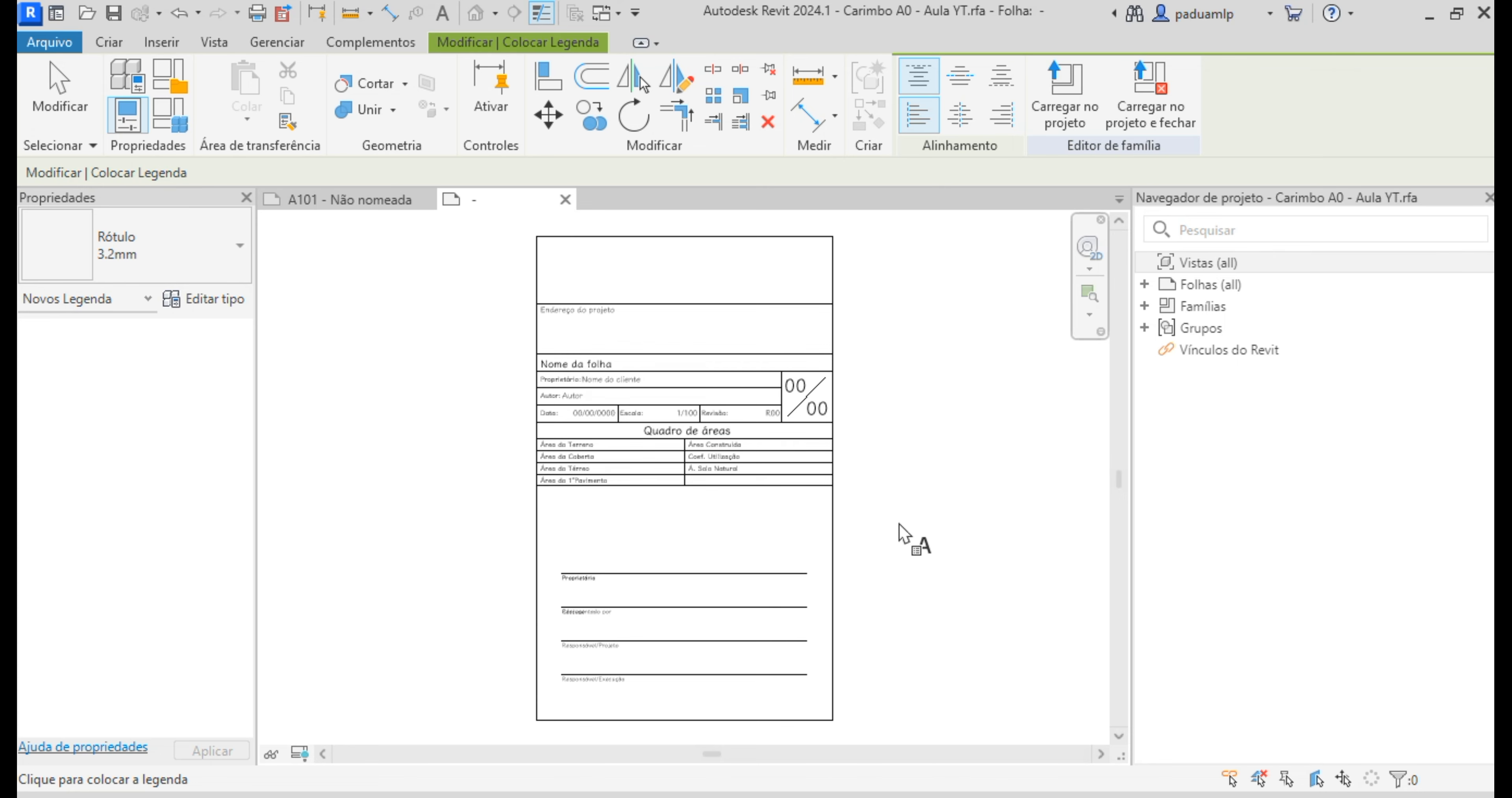
pyautogui.click(867, 522)
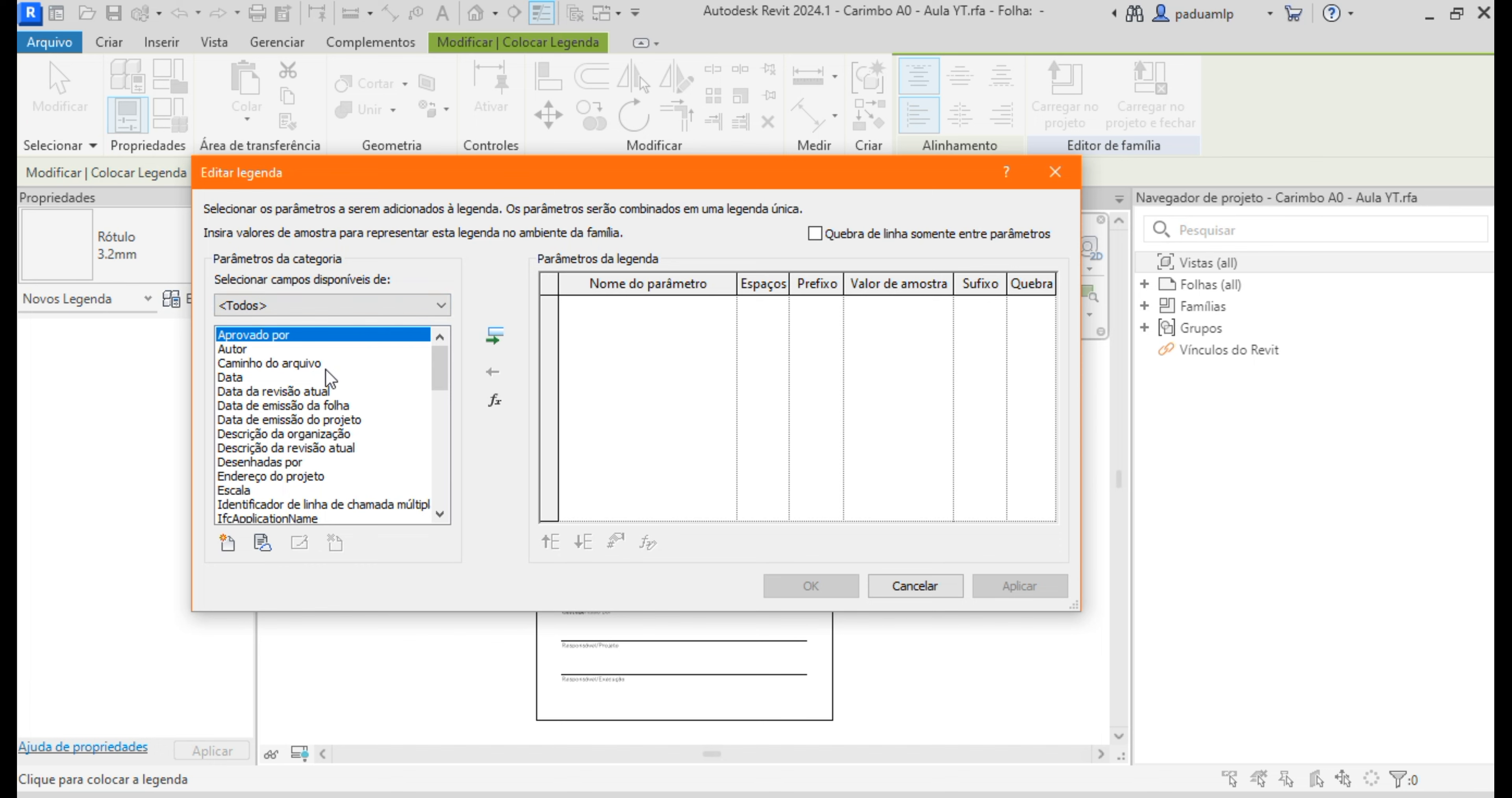
# Step: Bring the shared parameter Área Teste from the Textos e Carimbos group into the label's available fields
pyautogui.scroll(-3, 324, 368)
pyautogui.scroll(-8, 325, 369)
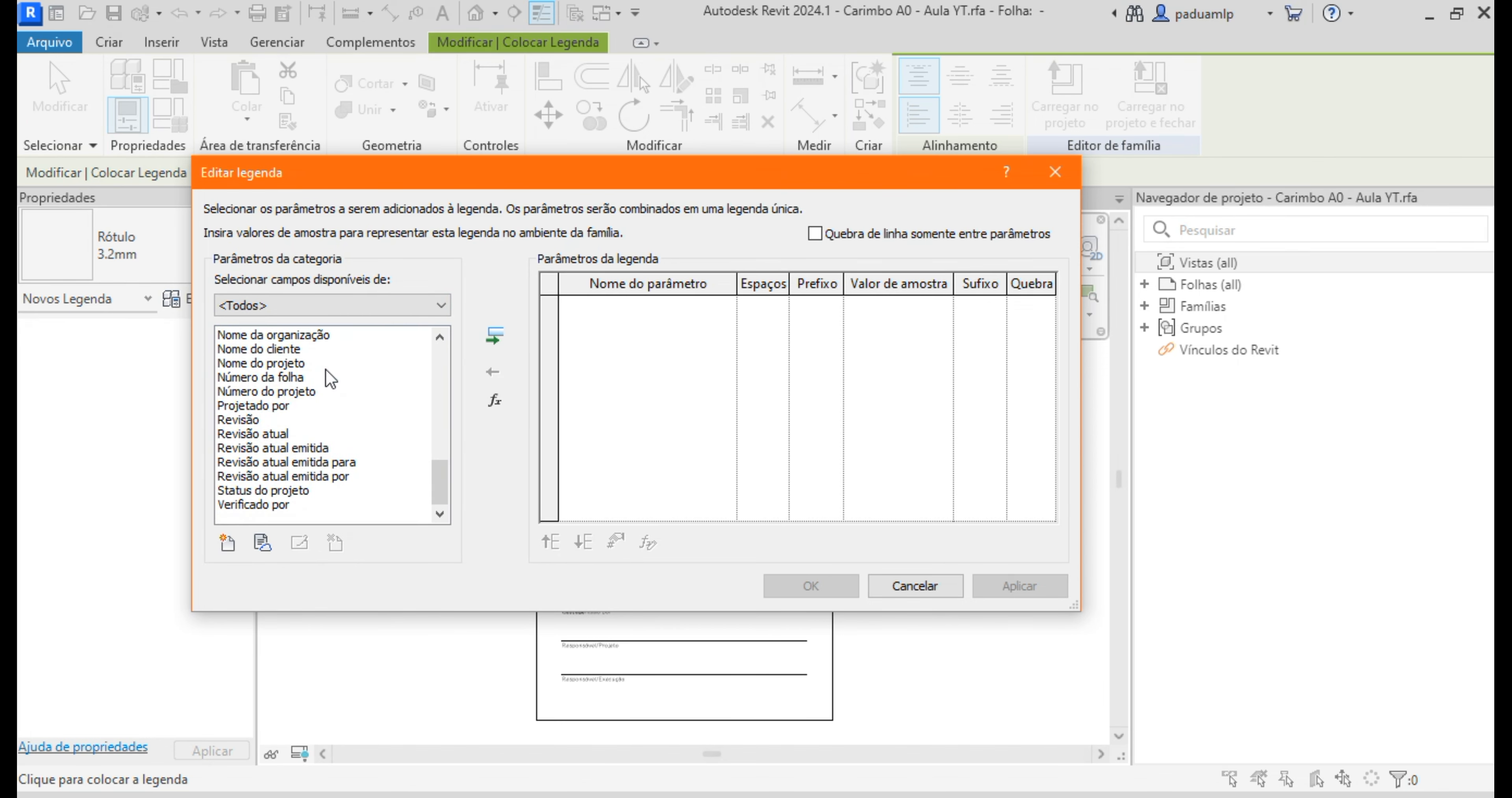
pyautogui.scroll(10, 325, 383)
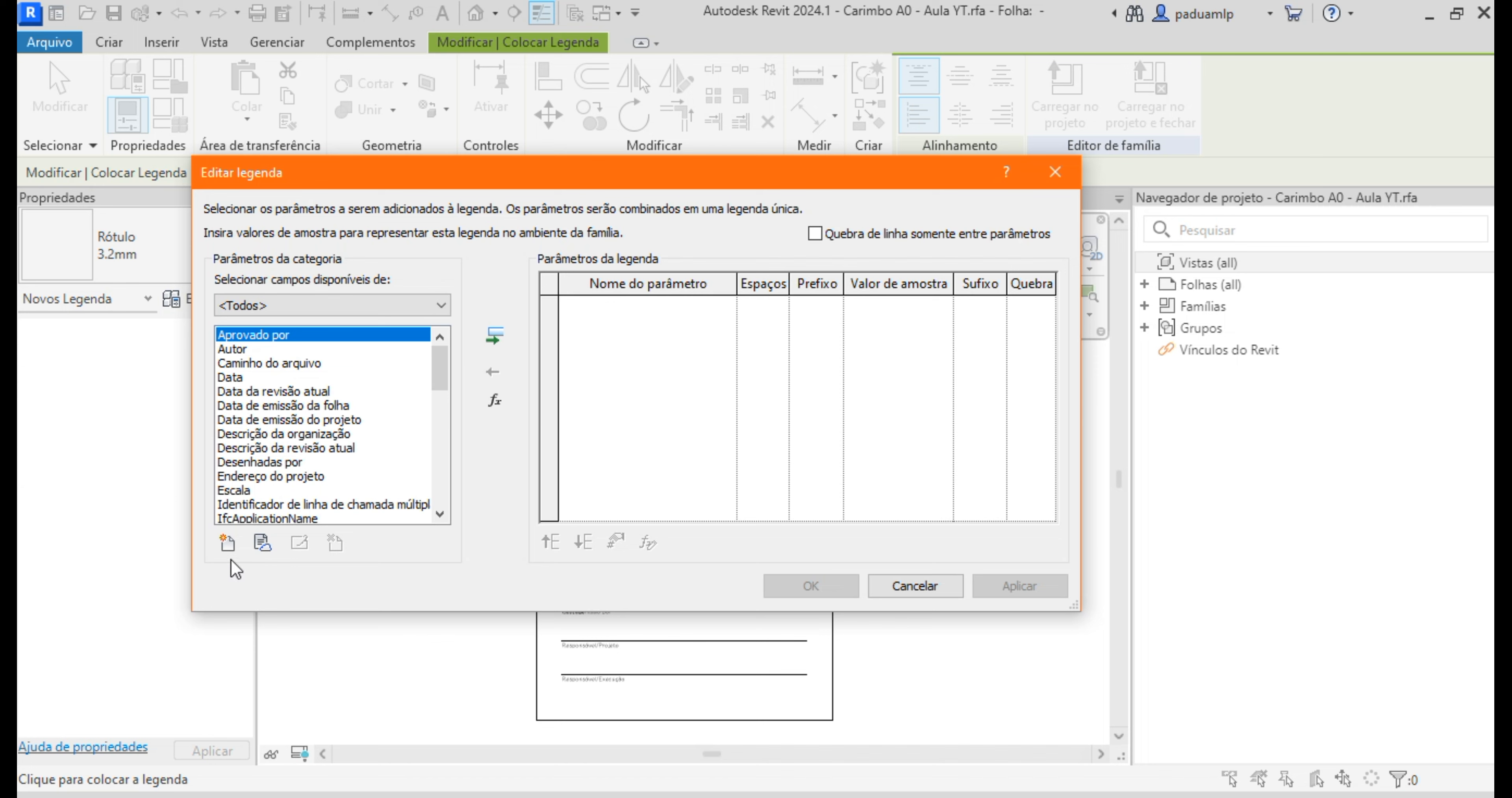
pyautogui.click(228, 543)
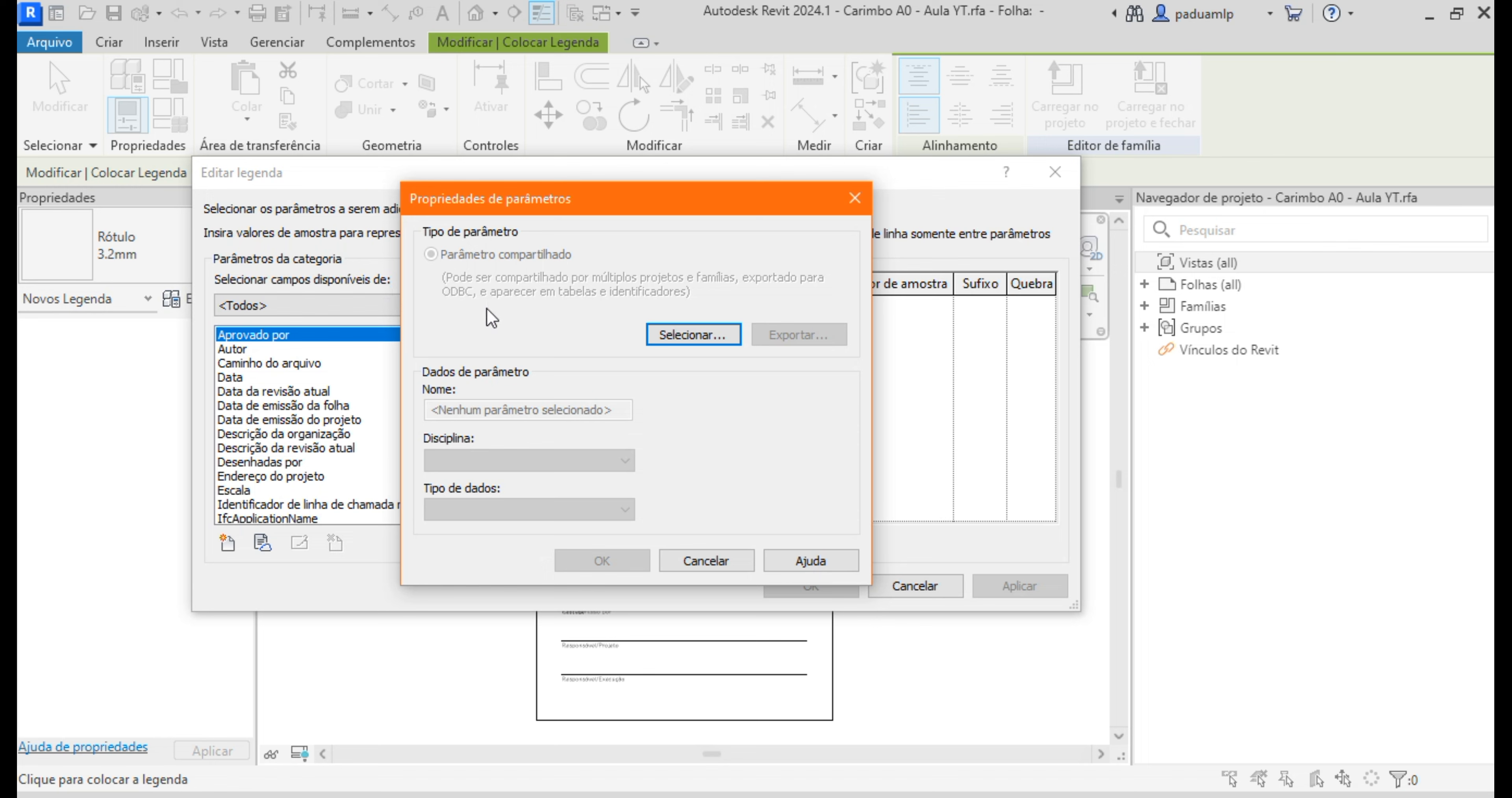
pyautogui.click(688, 334)
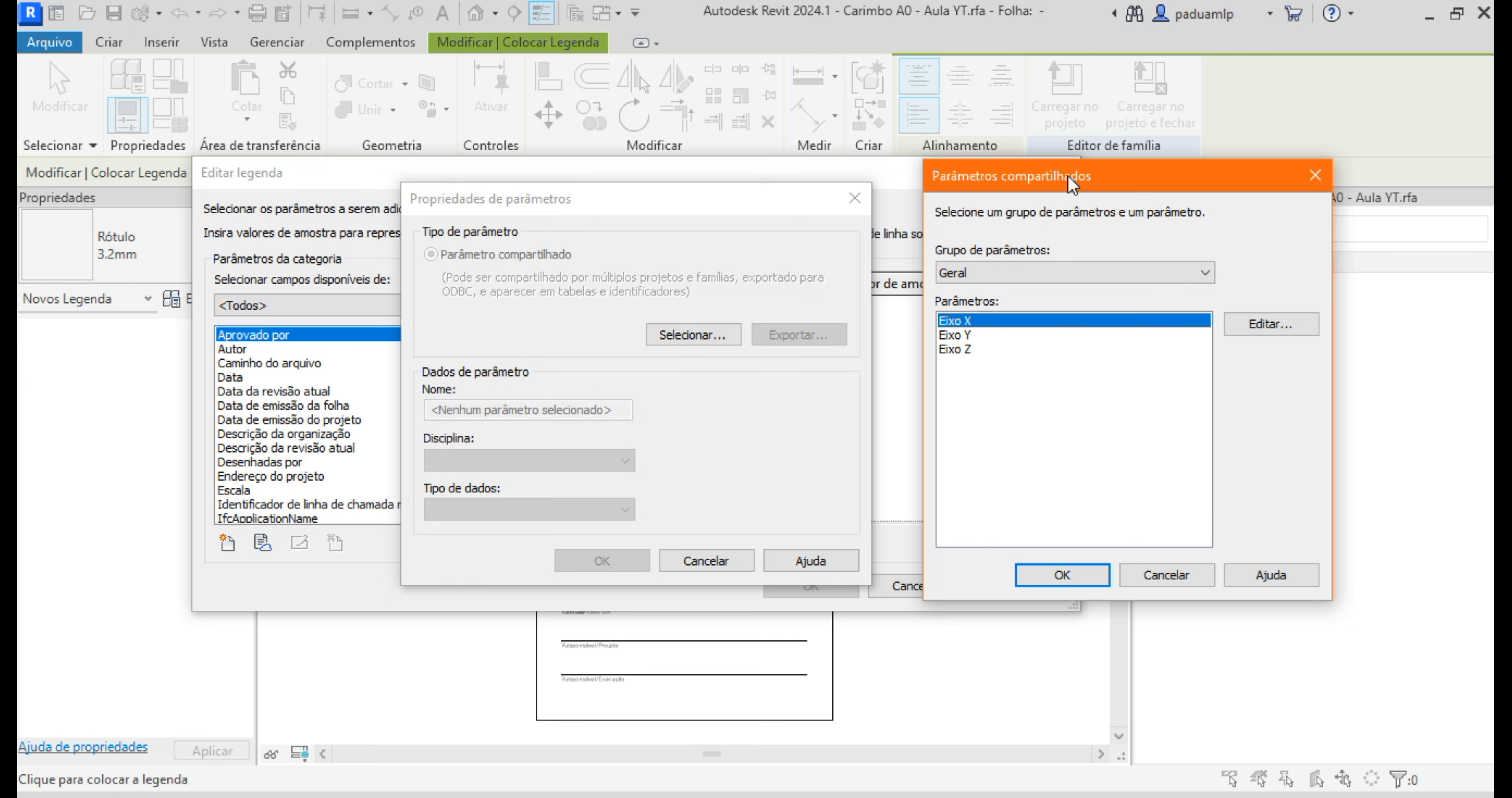
pyautogui.moveTo(1068, 175); pyautogui.dragTo(877, 187)
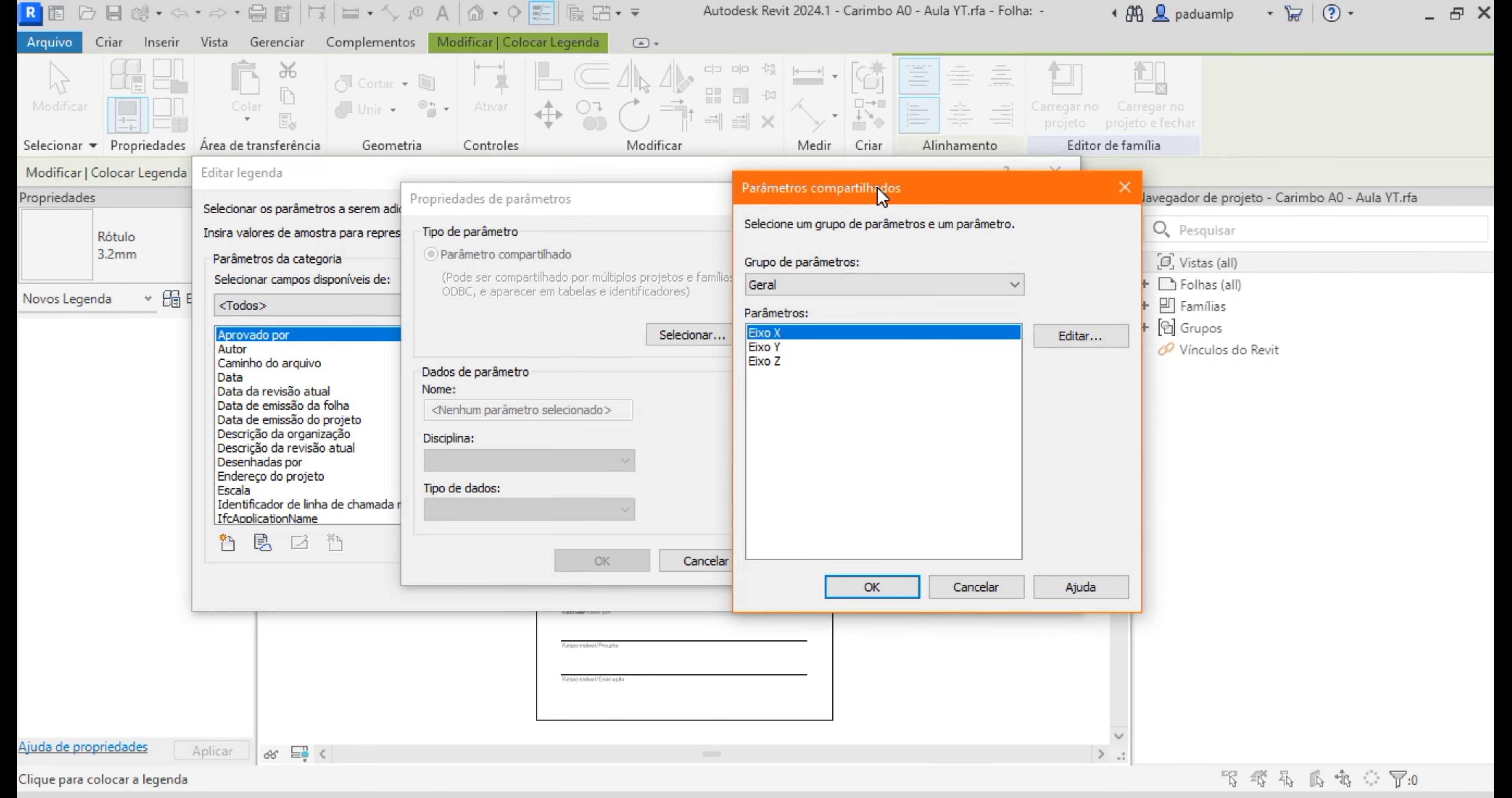
pyautogui.click(854, 283)
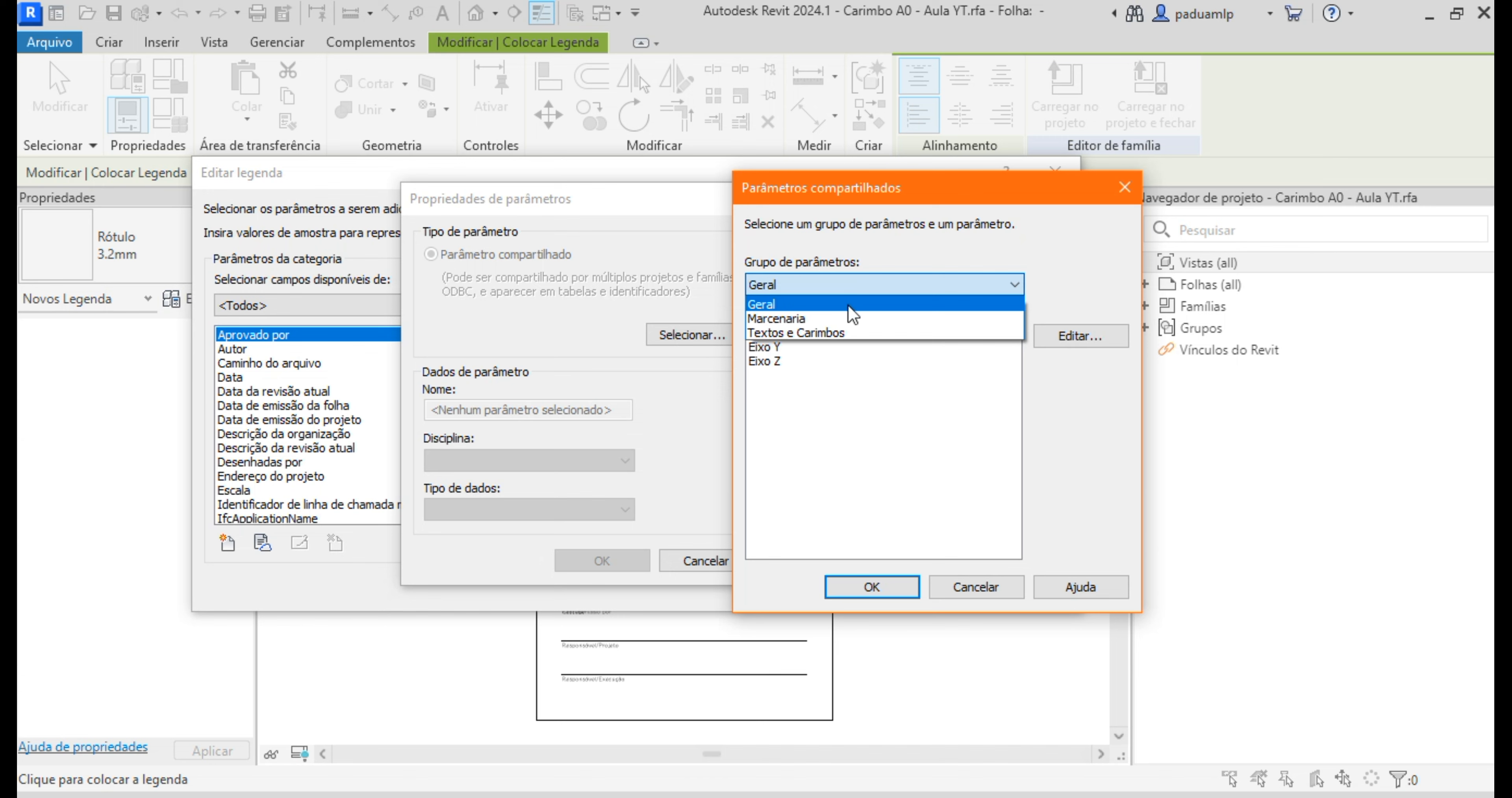
pyautogui.click(849, 333)
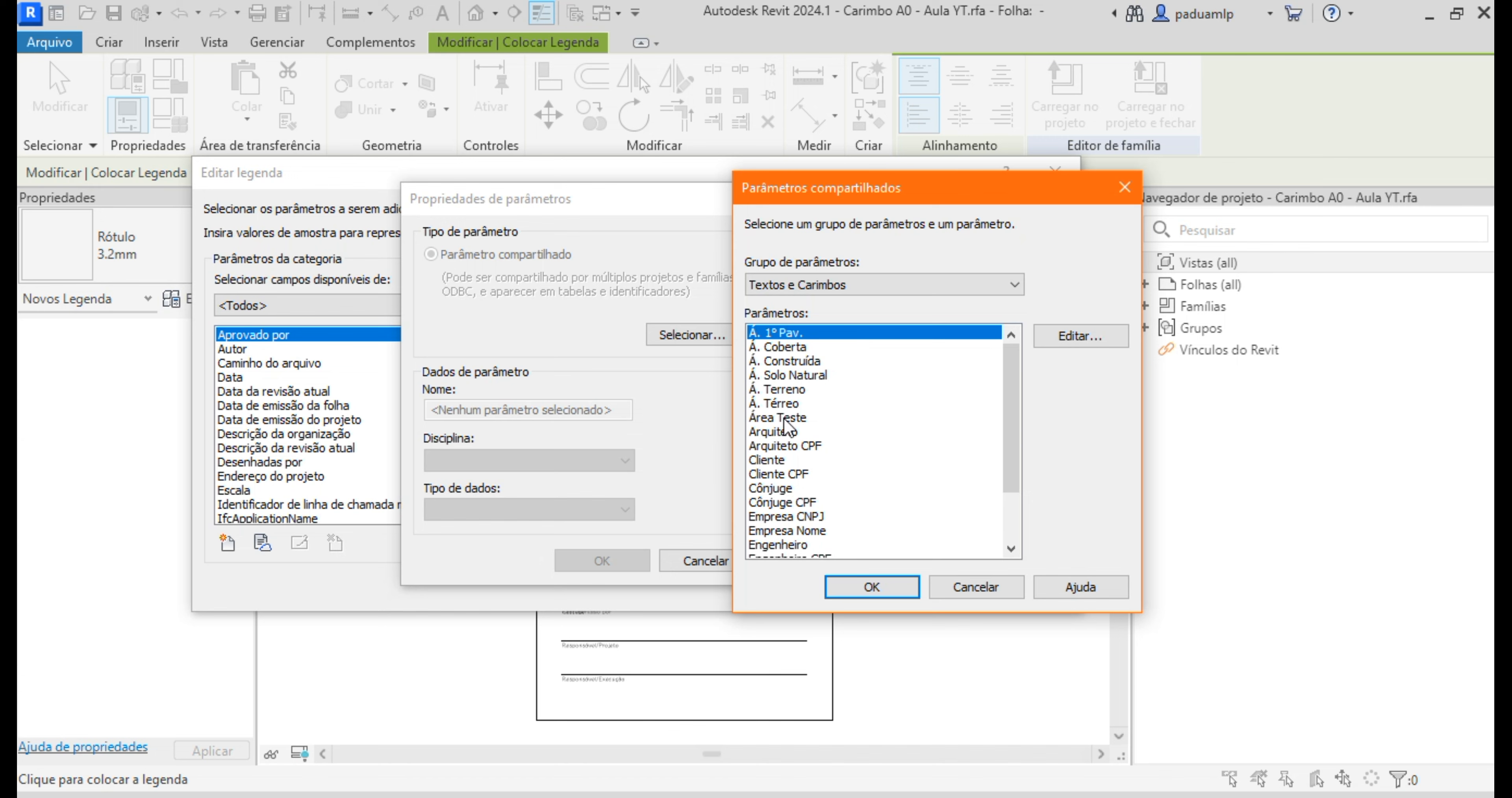
pyautogui.click(763, 418)
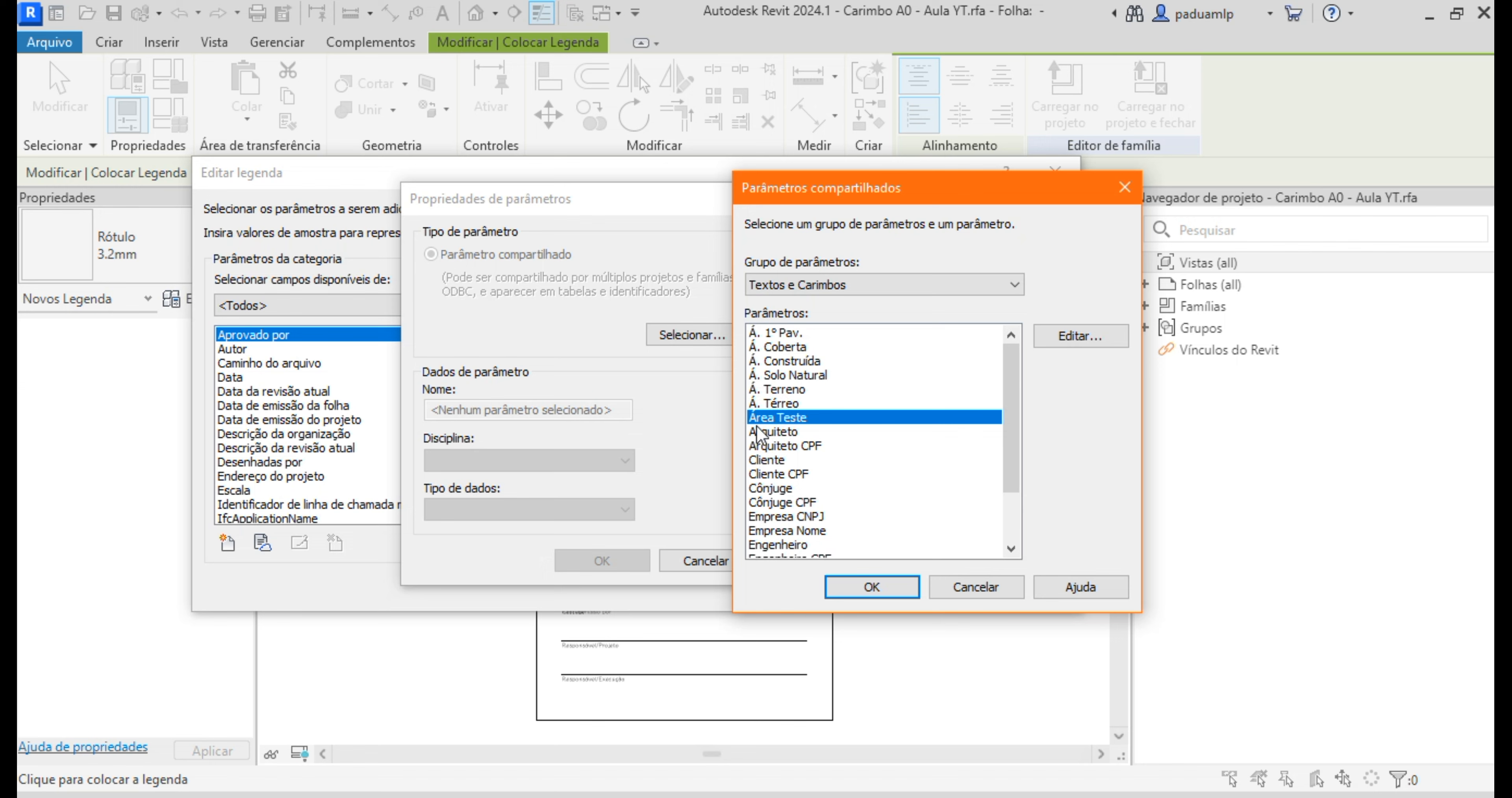
pyautogui.click(872, 587)
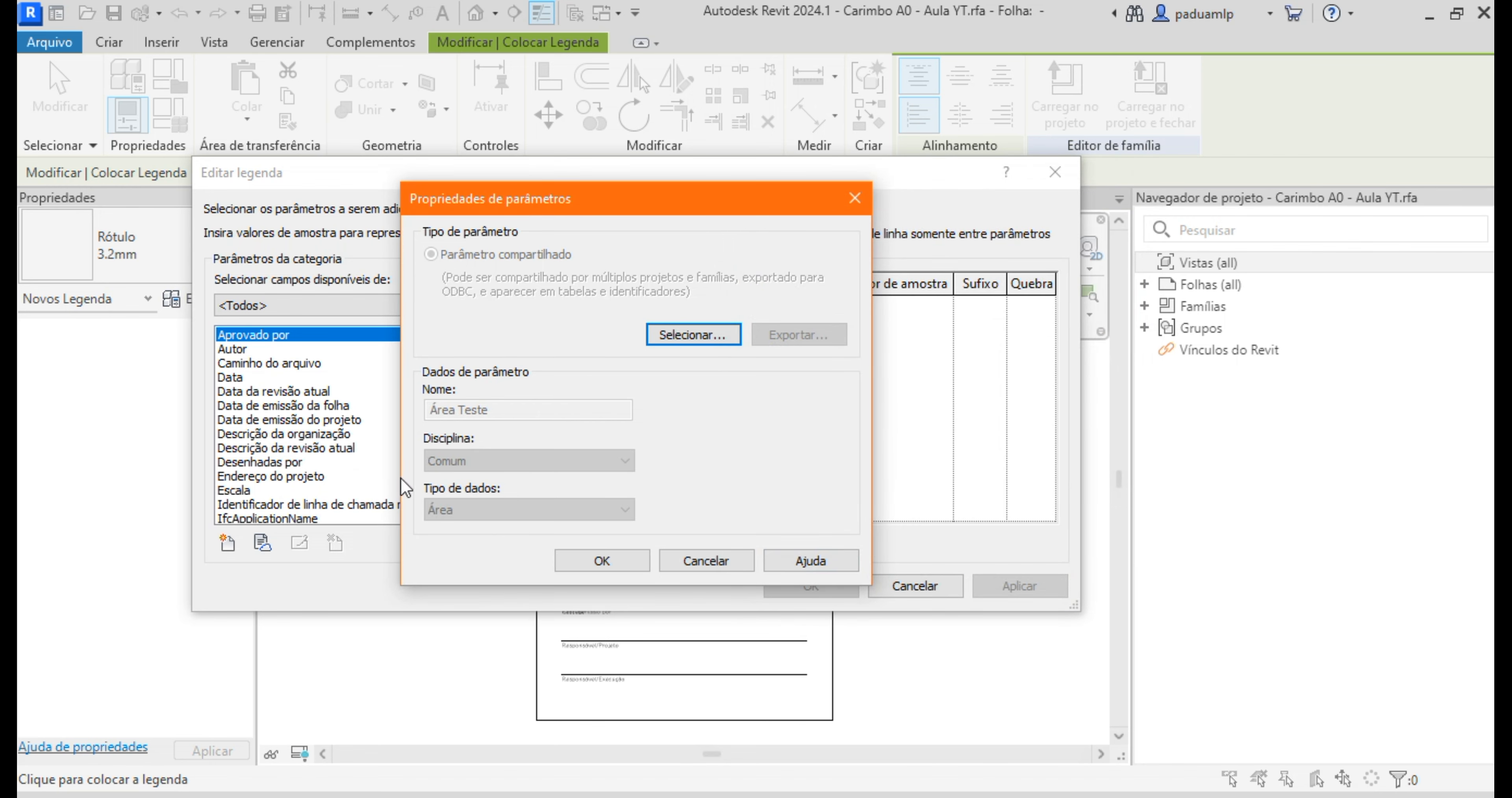
pyautogui.click(569, 567)
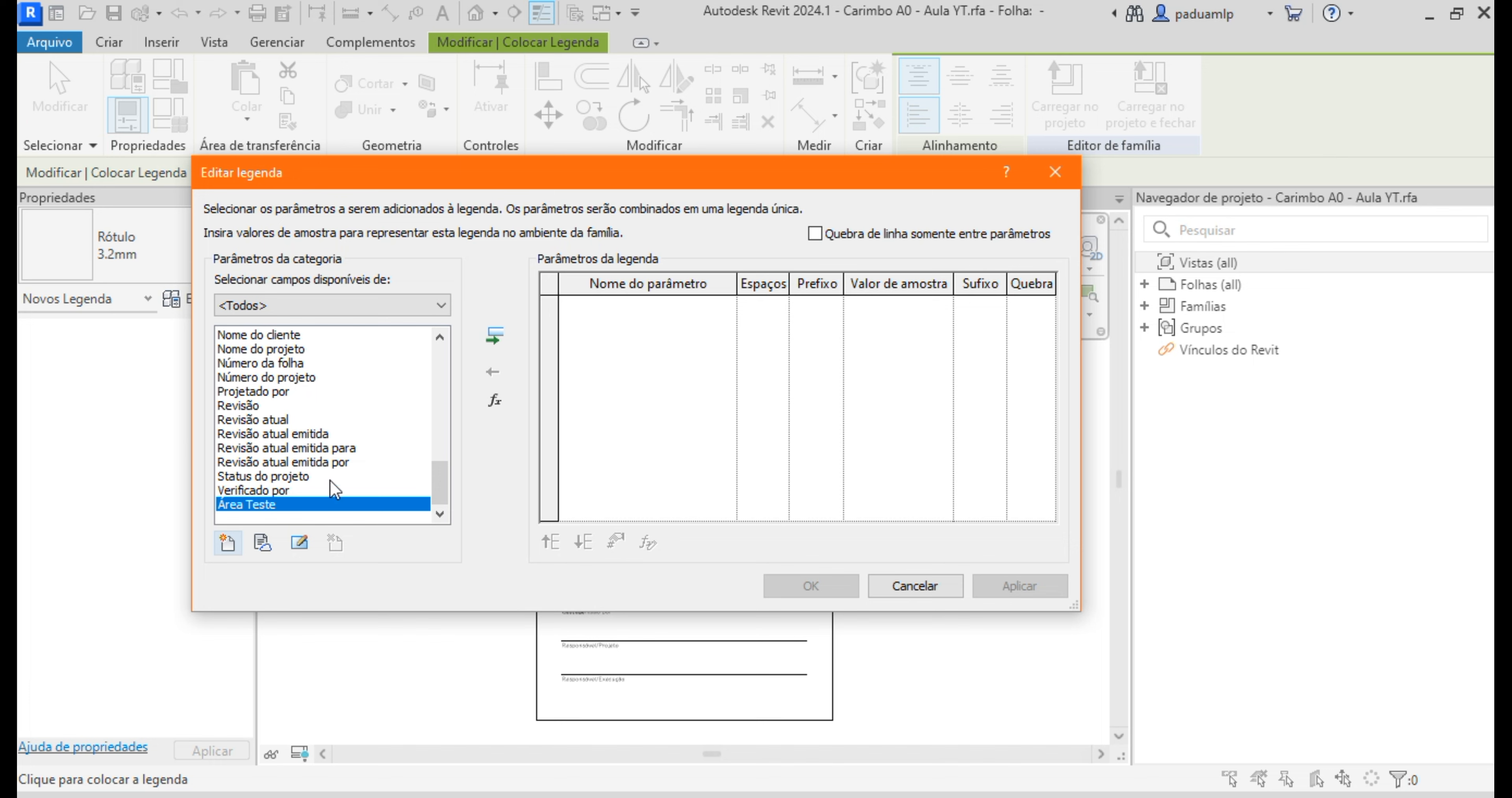
# Step: Add Área Teste to the new label's parameters and finish placing the label
pyautogui.click(495, 339)
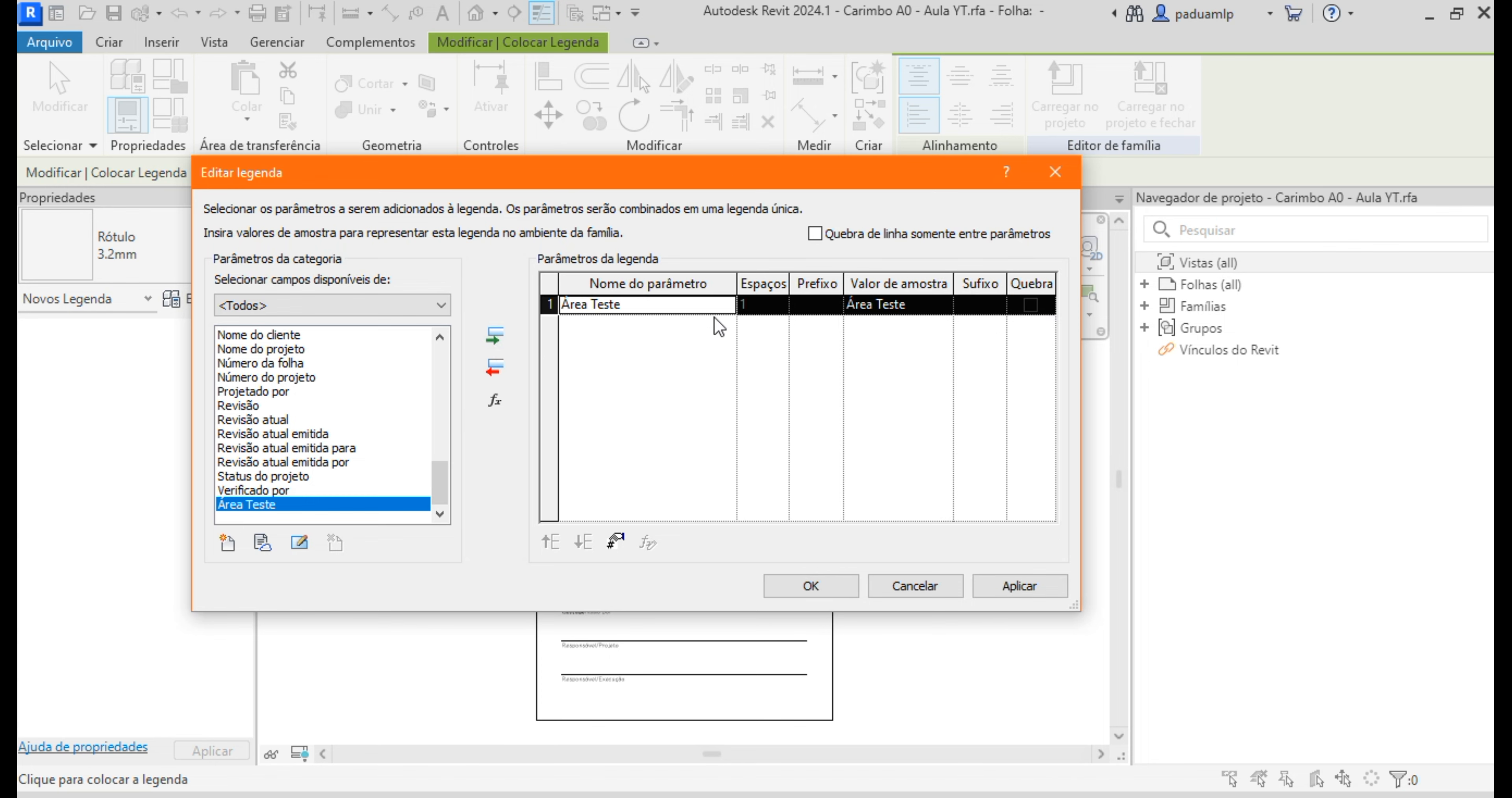
pyautogui.click(810, 586)
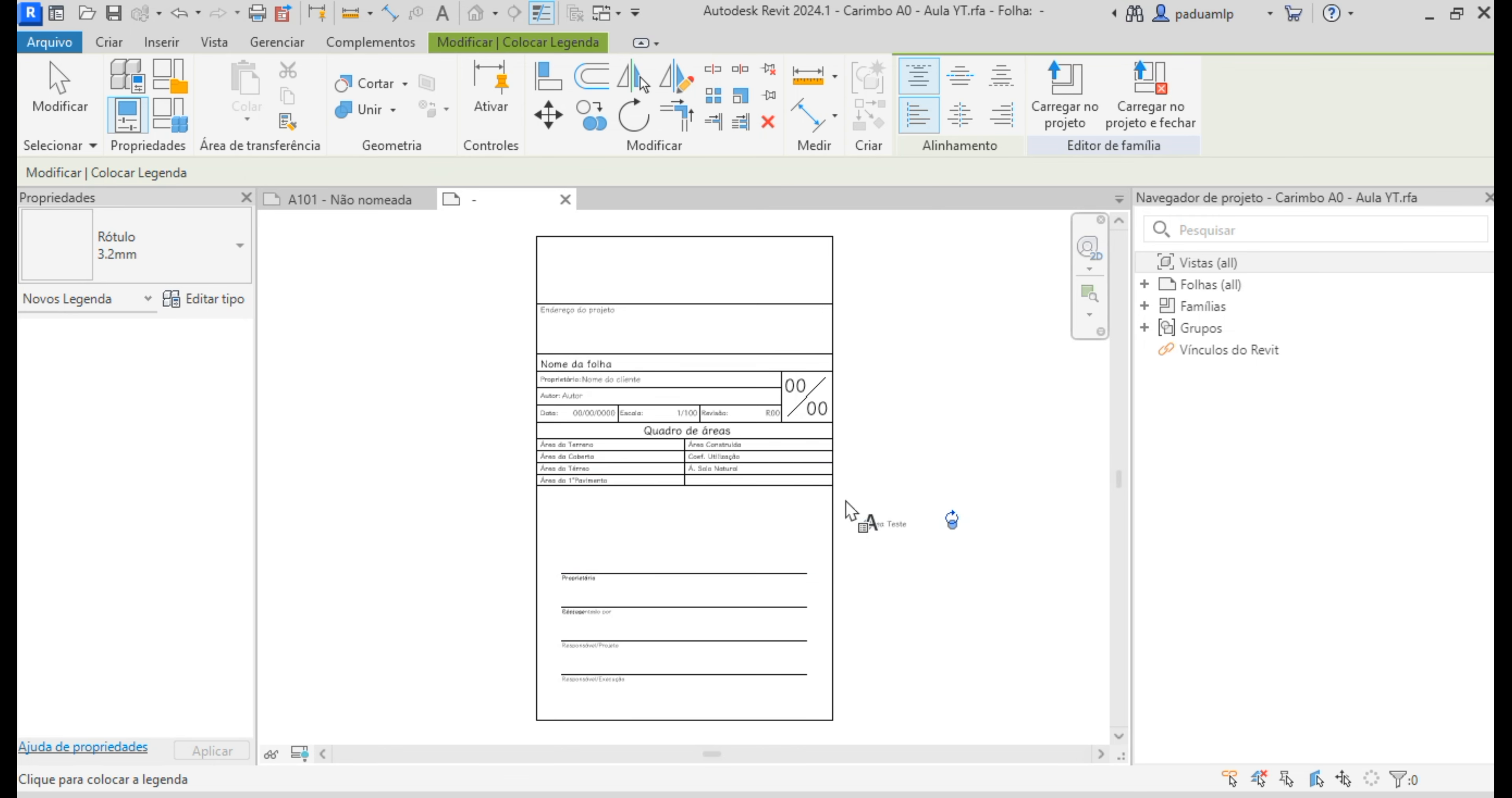
pyautogui.press('Escape')
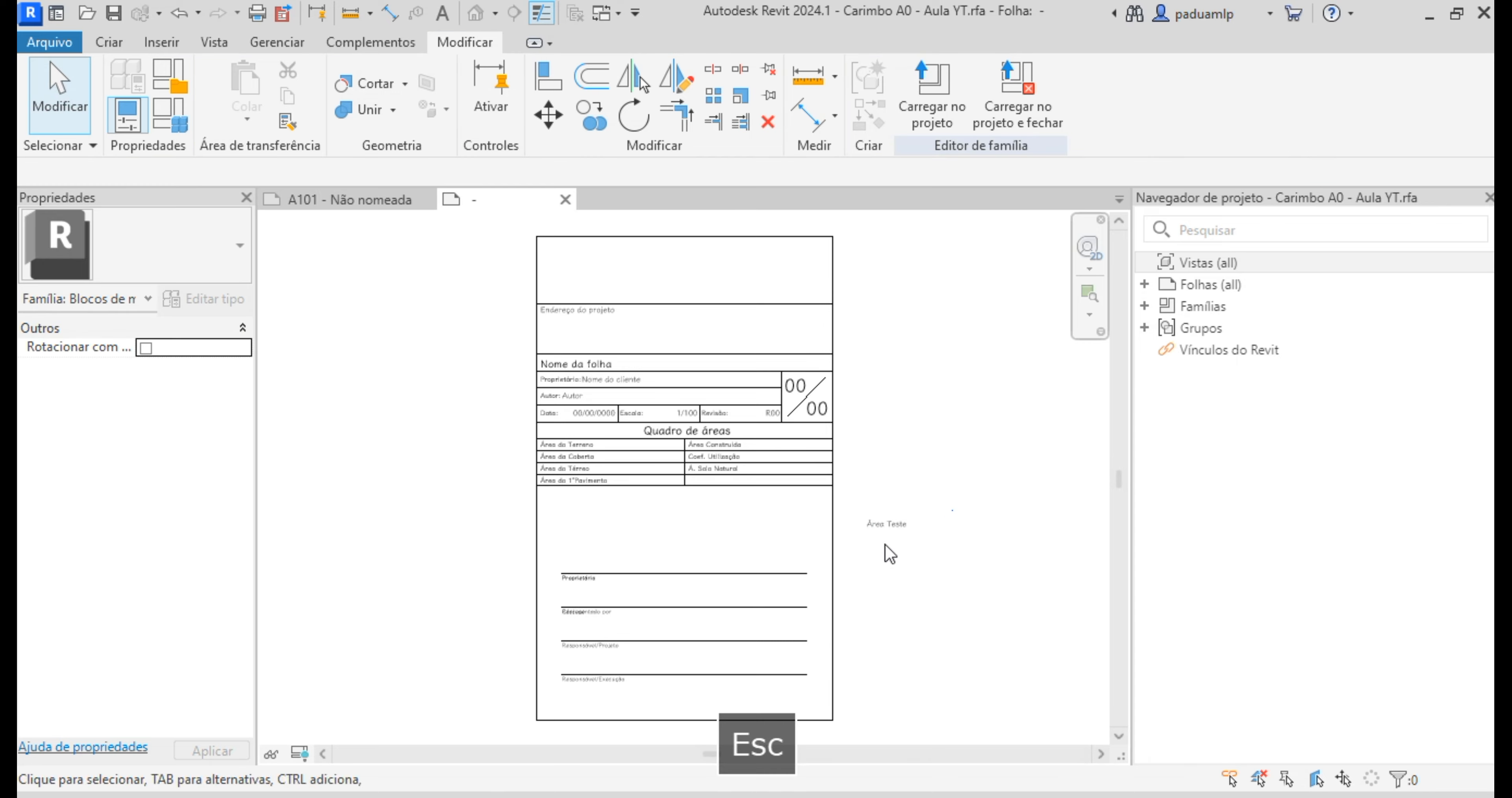
# Step: Move the Área Teste label into the Área Construida row of the Quadro de áreas table
pyautogui.scroll(4, 823, 499)
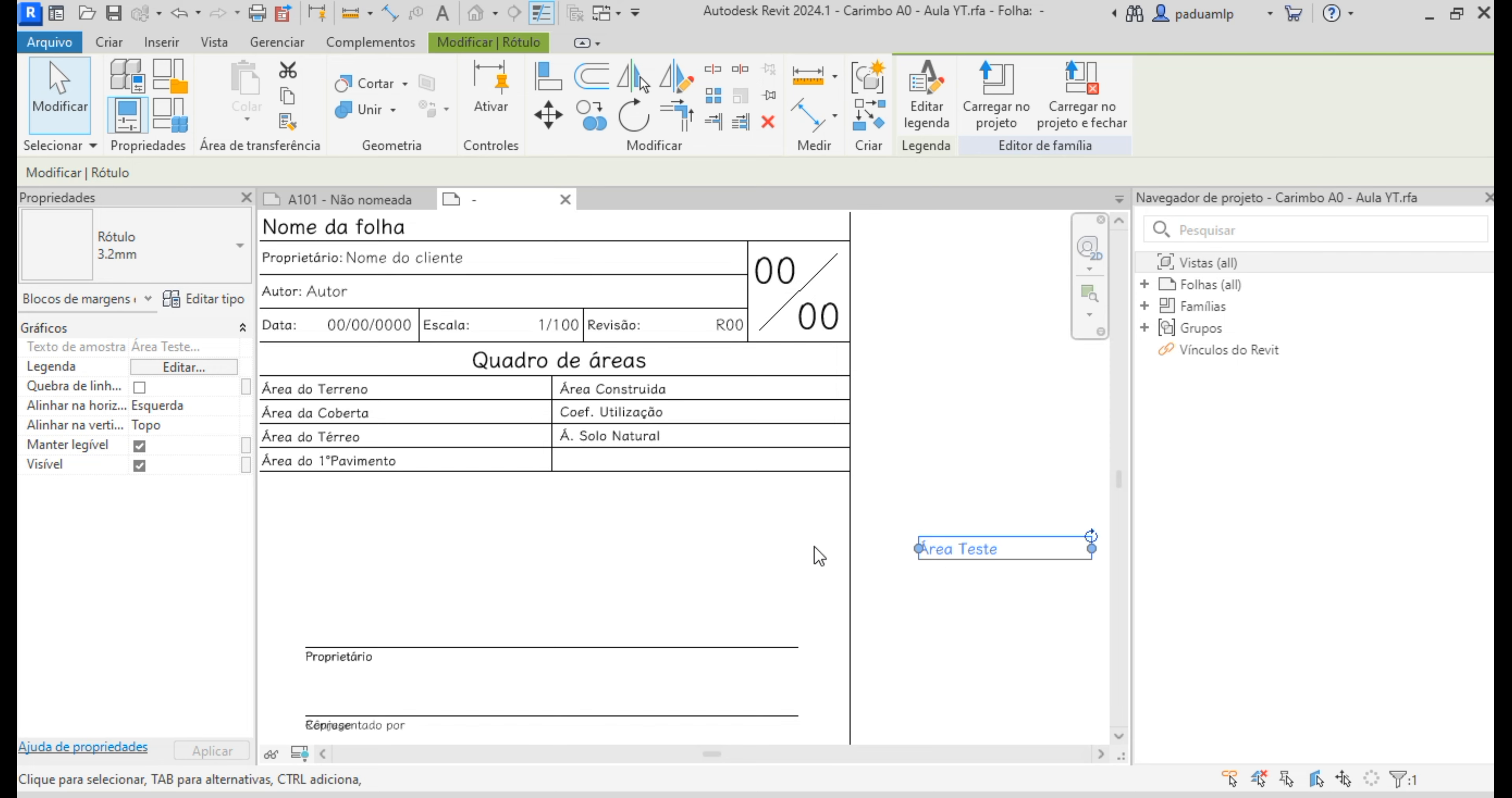
pyautogui.moveTo(979, 555); pyautogui.dragTo(792, 388)
pyautogui.scroll(3, 710, 399)
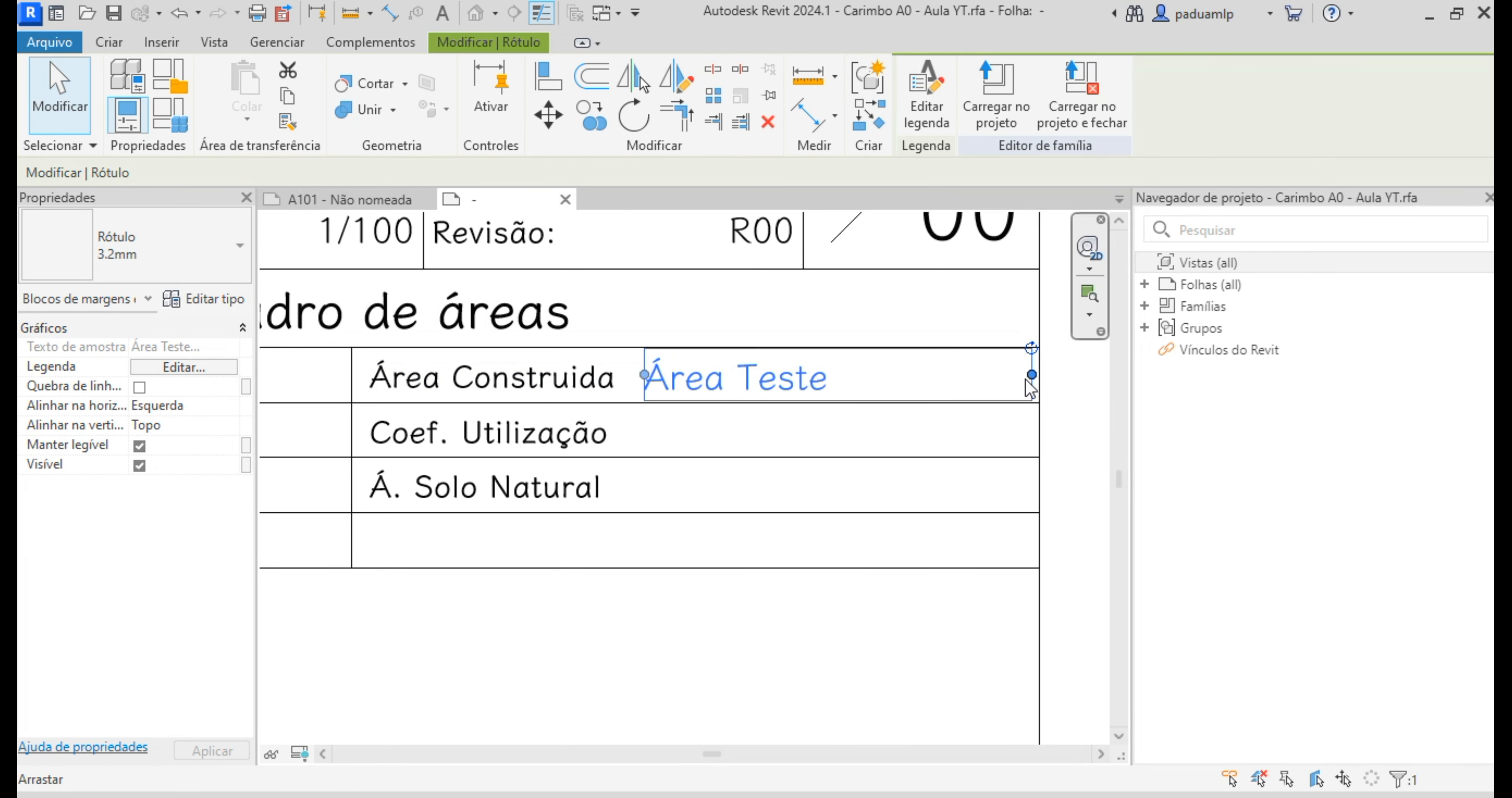
pyautogui.scroll(-4, 710, 387)
pyautogui.scroll(5, 733, 411)
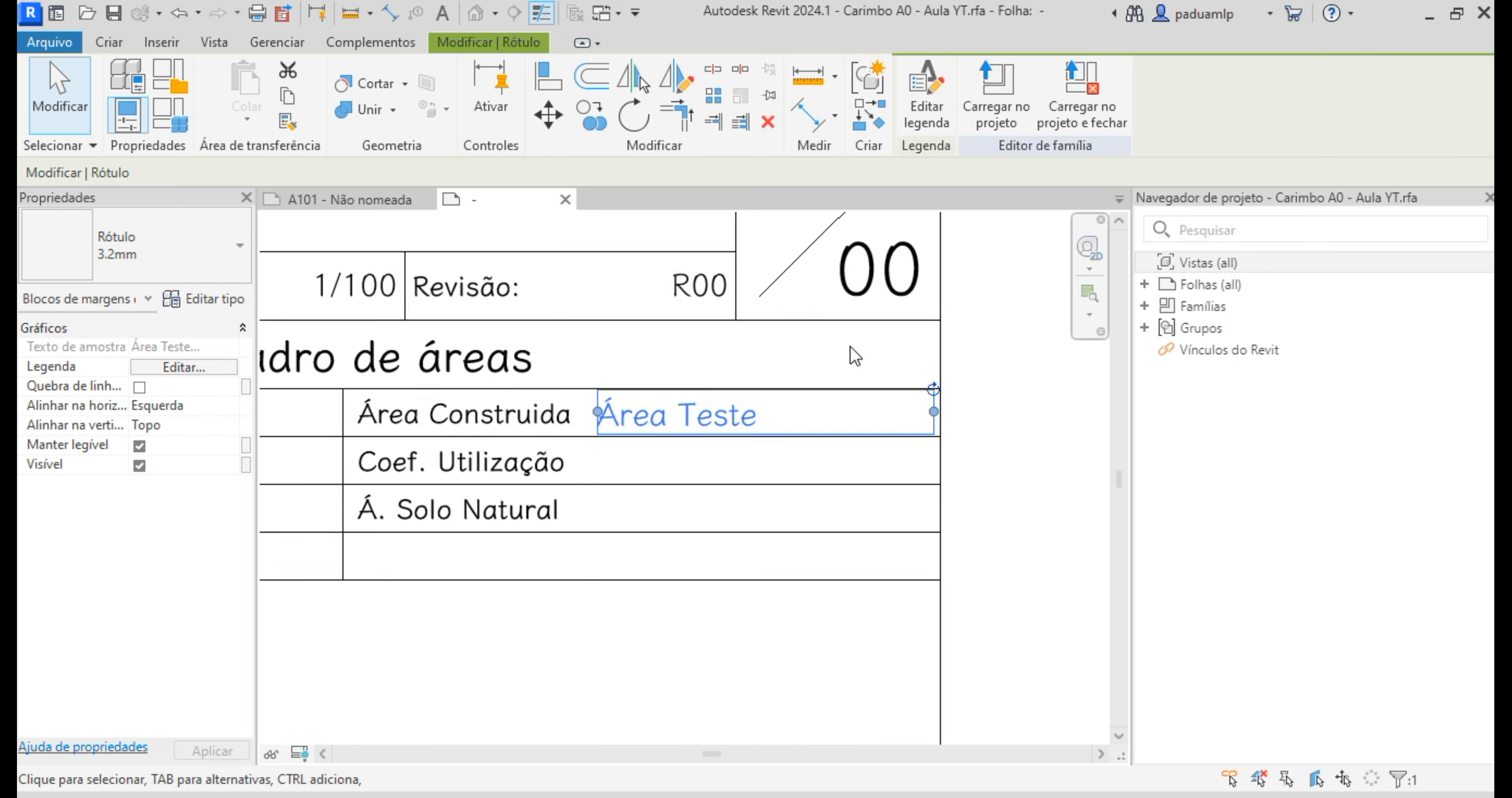
pyautogui.click(733, 484)
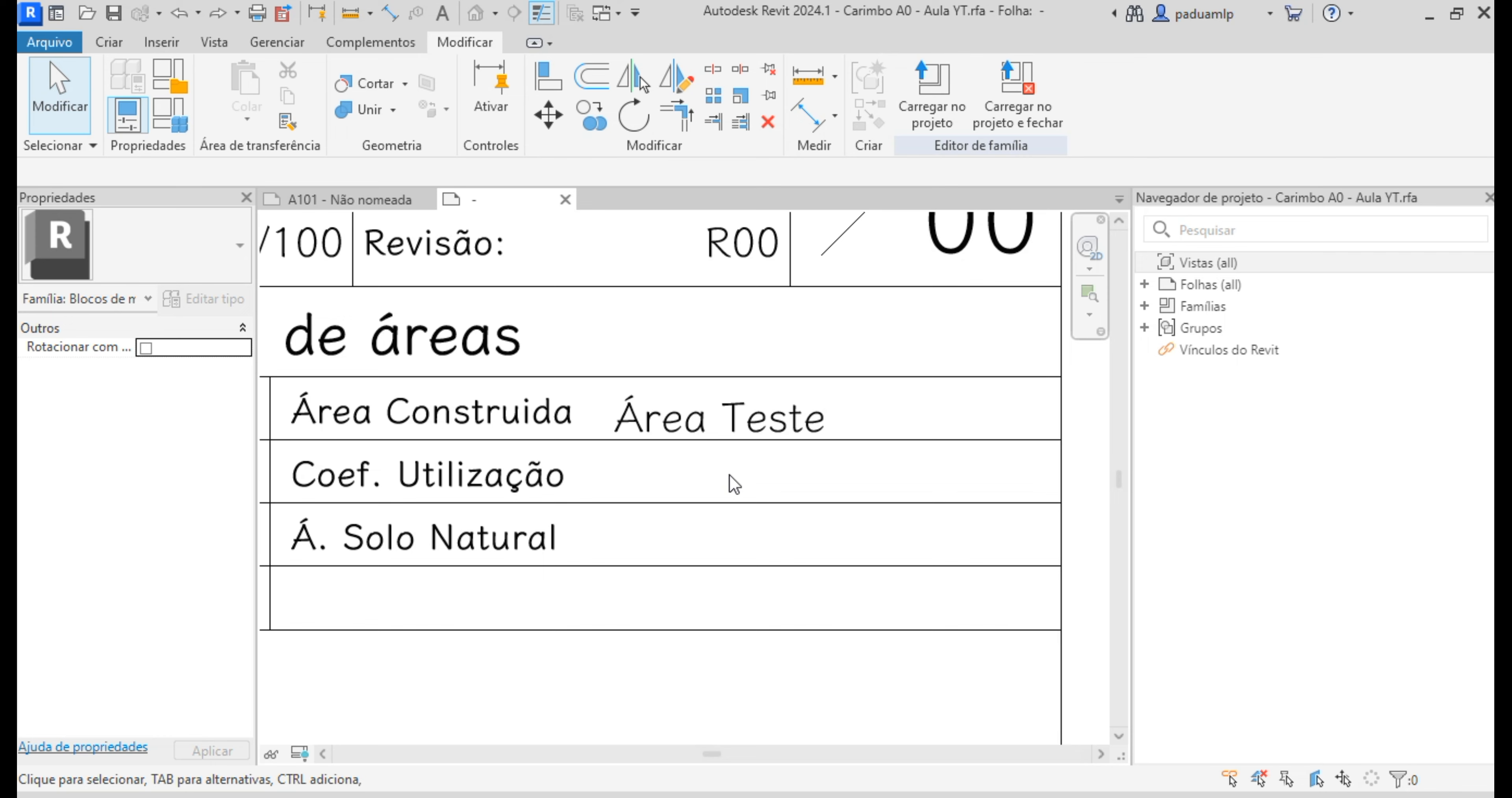
# Step: Review the Área Teste label's 3.2mm type properties and the option to duplicate the type
pyautogui.click(701, 422)
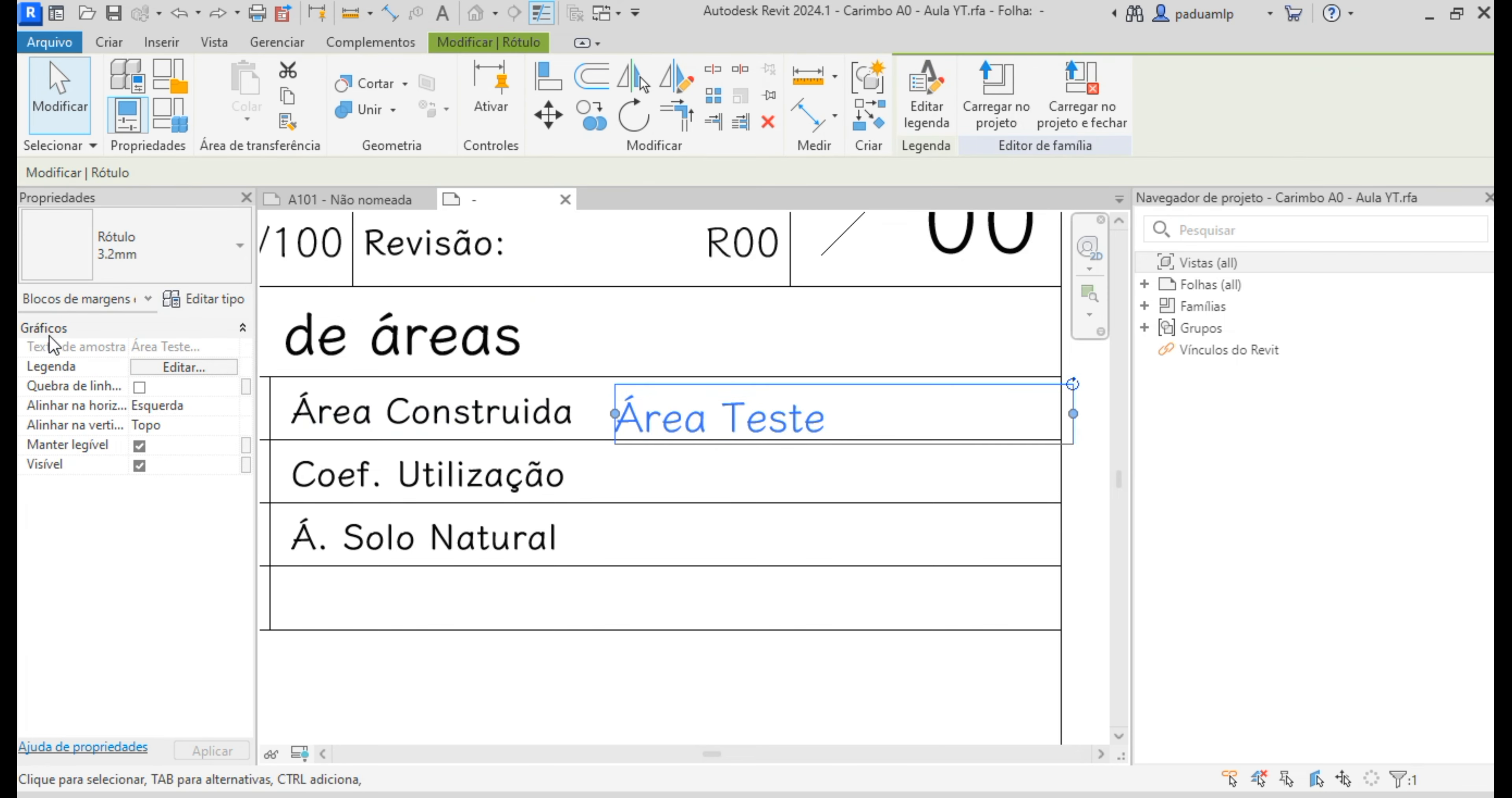
pyautogui.click(201, 311)
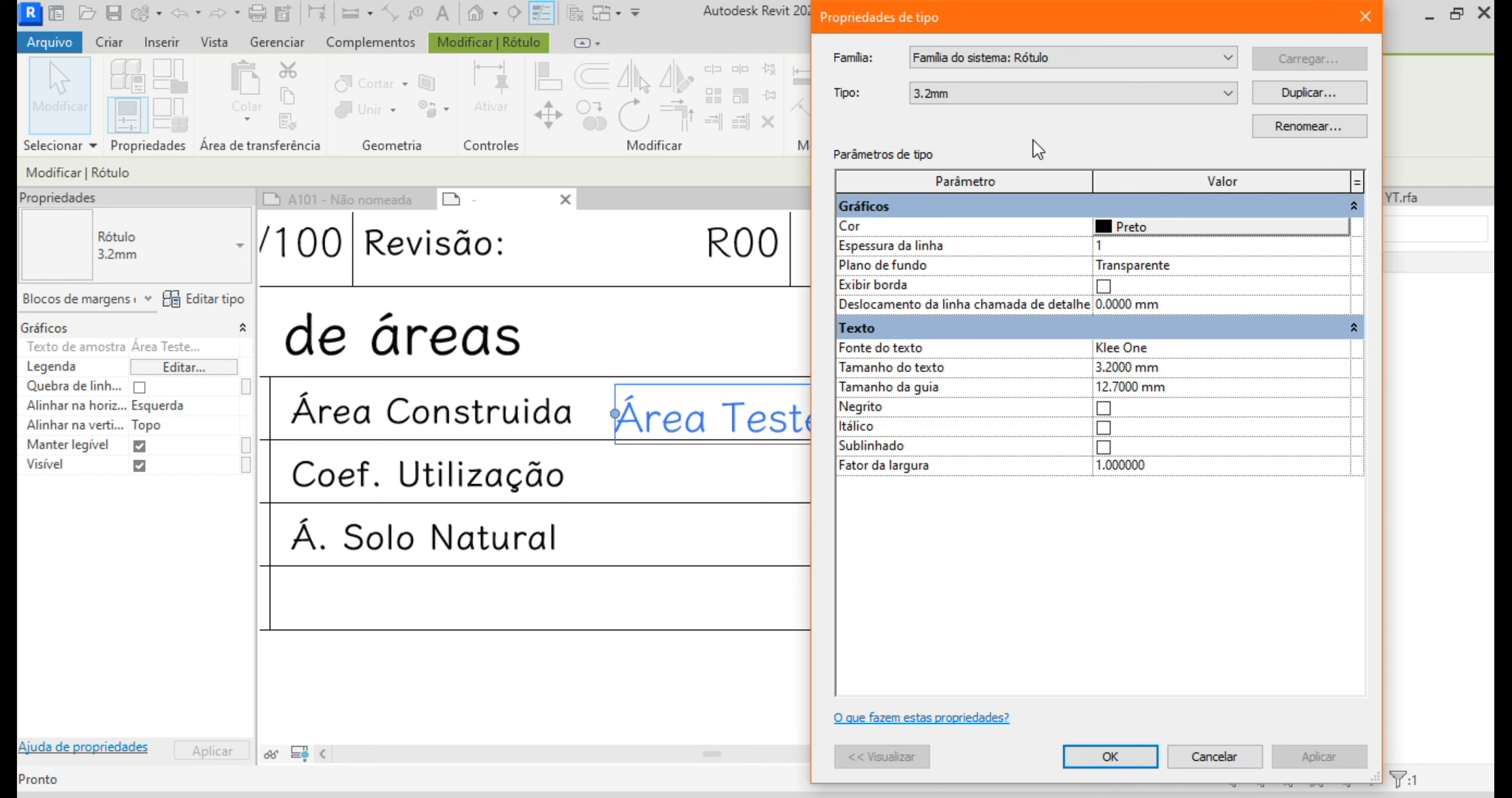
pyautogui.click(1308, 99)
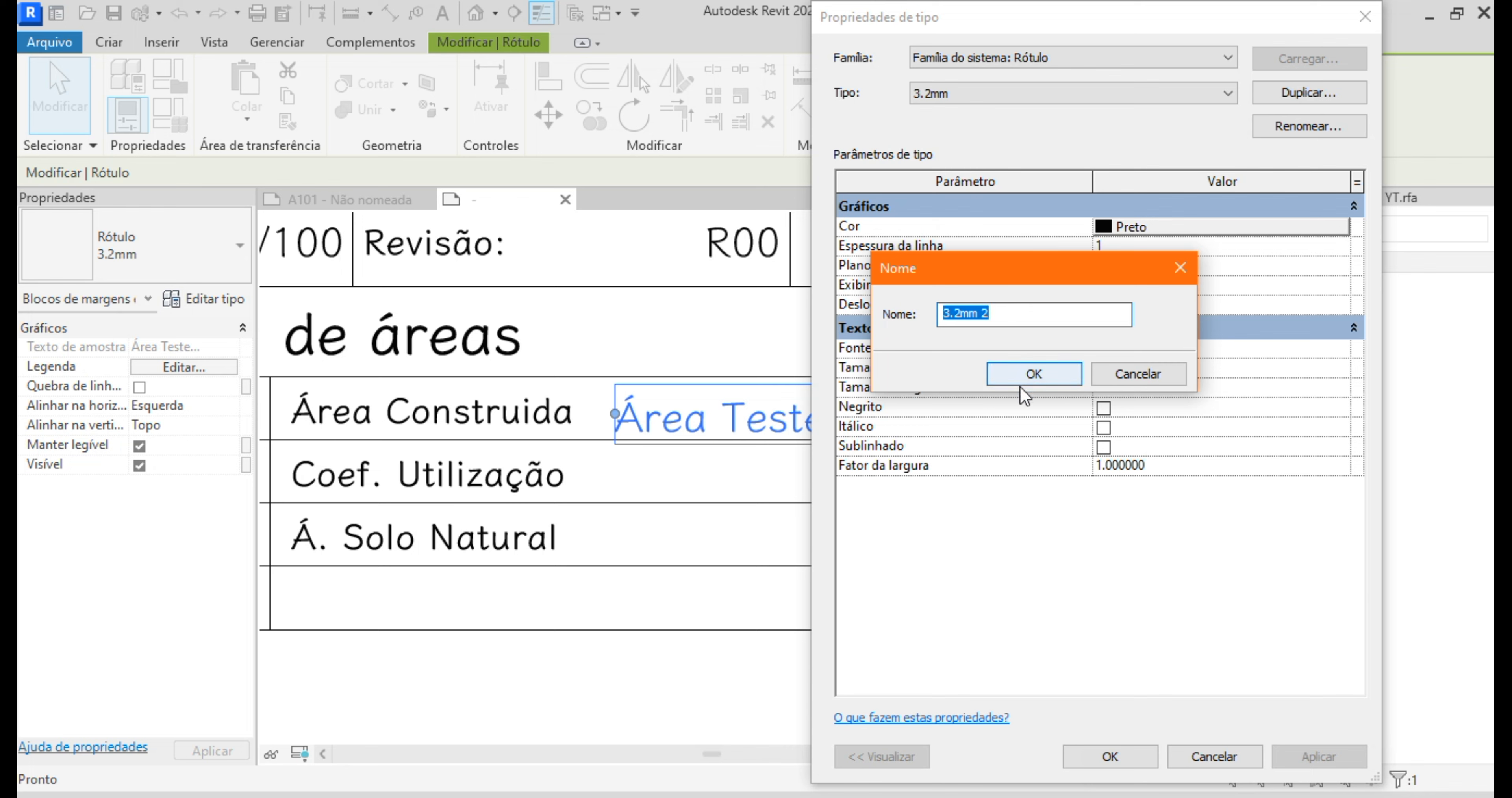
pyautogui.click(1177, 274)
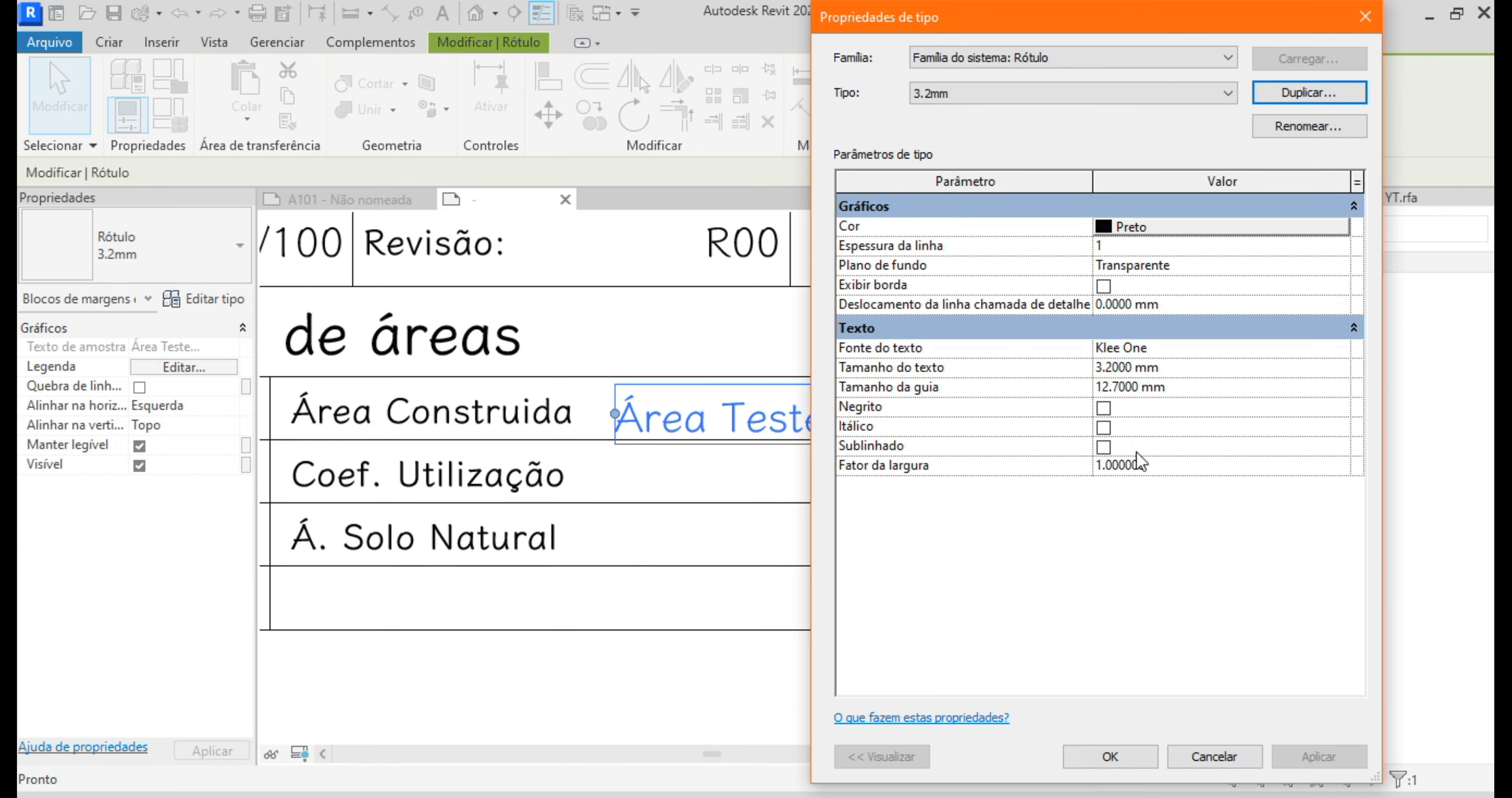
pyautogui.click(1071, 761)
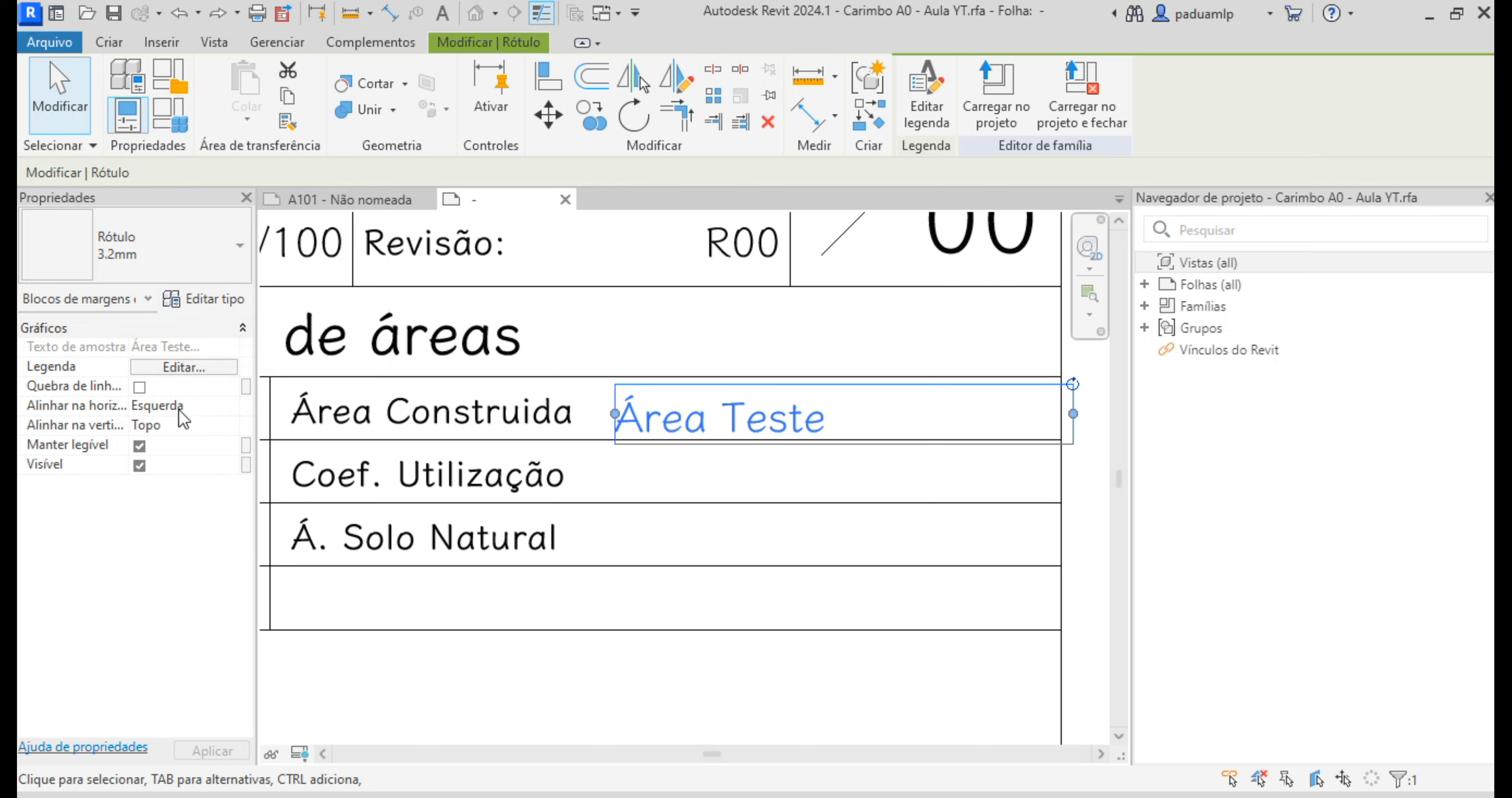
# Step: Try centring the Área Teste label's text horizontally and widening its box slightly
pyautogui.click(235, 405)
pyautogui.click(169, 449)
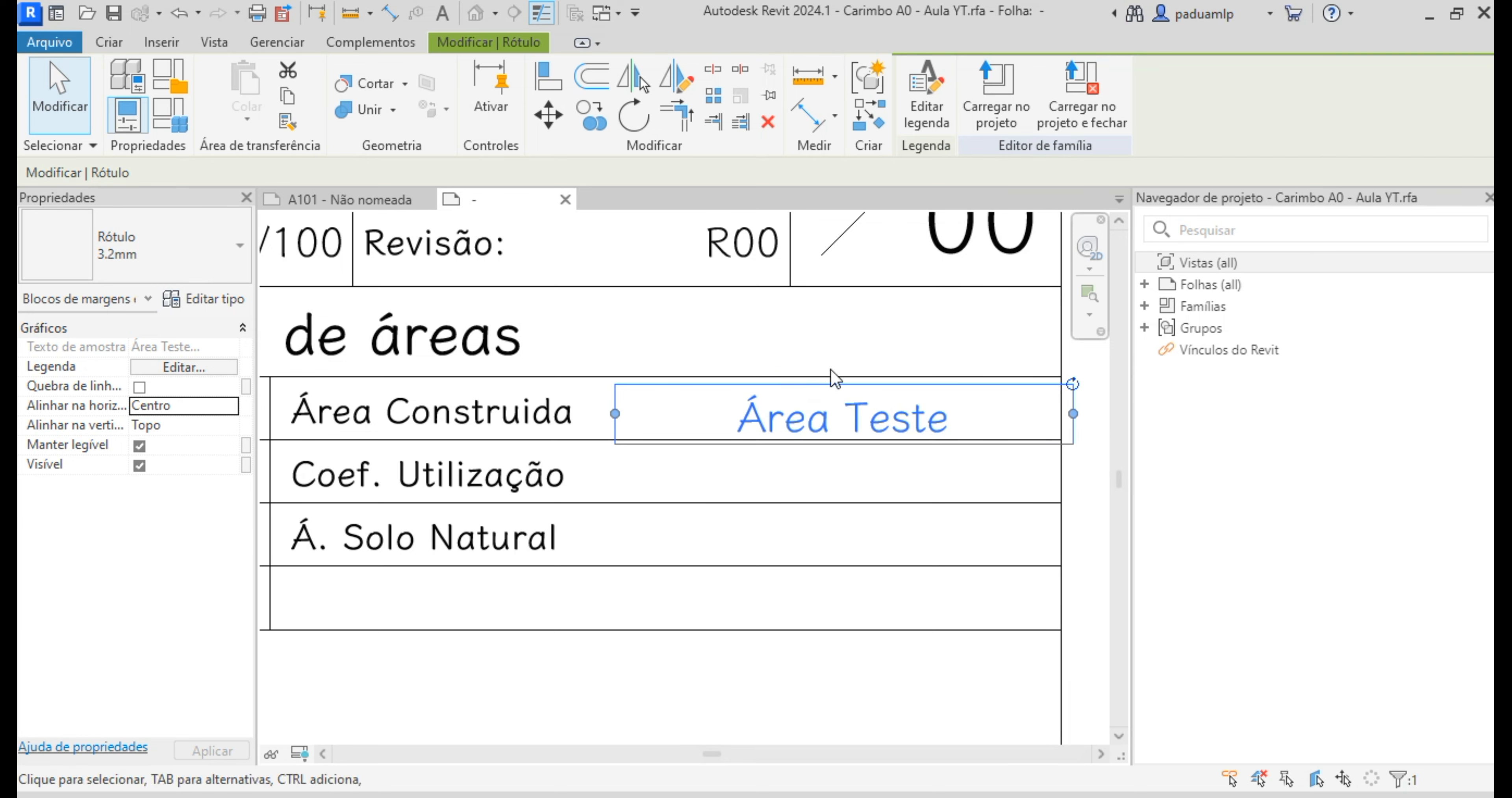
pyautogui.moveTo(616, 415)
pyautogui.mouseDown()
pyautogui.moveTo(485, 416)
pyautogui.moveTo(638, 417)
pyautogui.moveTo(610, 416)
pyautogui.mouseUp()
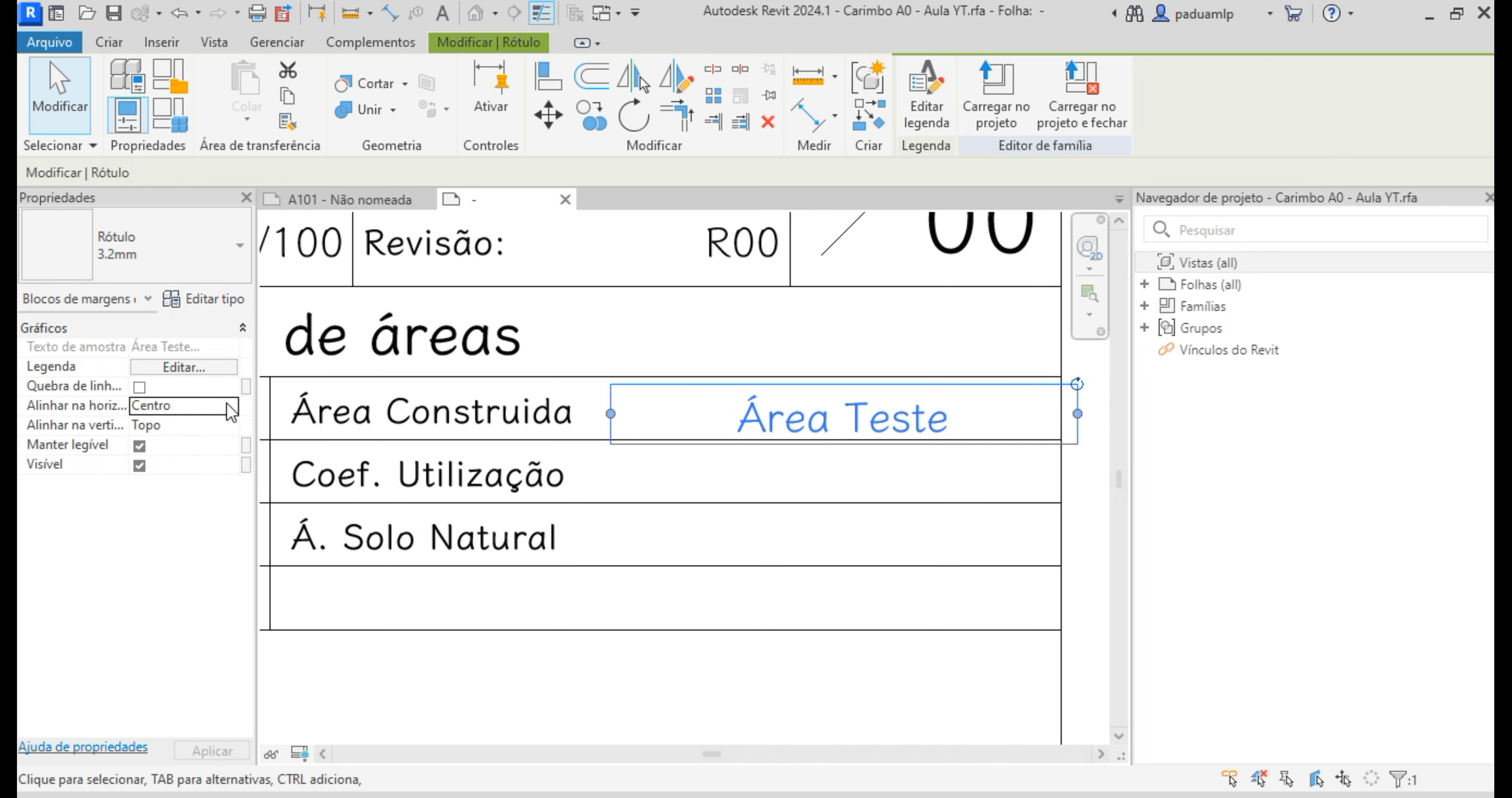
# Step: Set the Área Teste label's horizontal alignment to Direita, then narrow and reposition its box at the right end of the Área Construida row
pyautogui.click(230, 412)
pyautogui.click(170, 459)
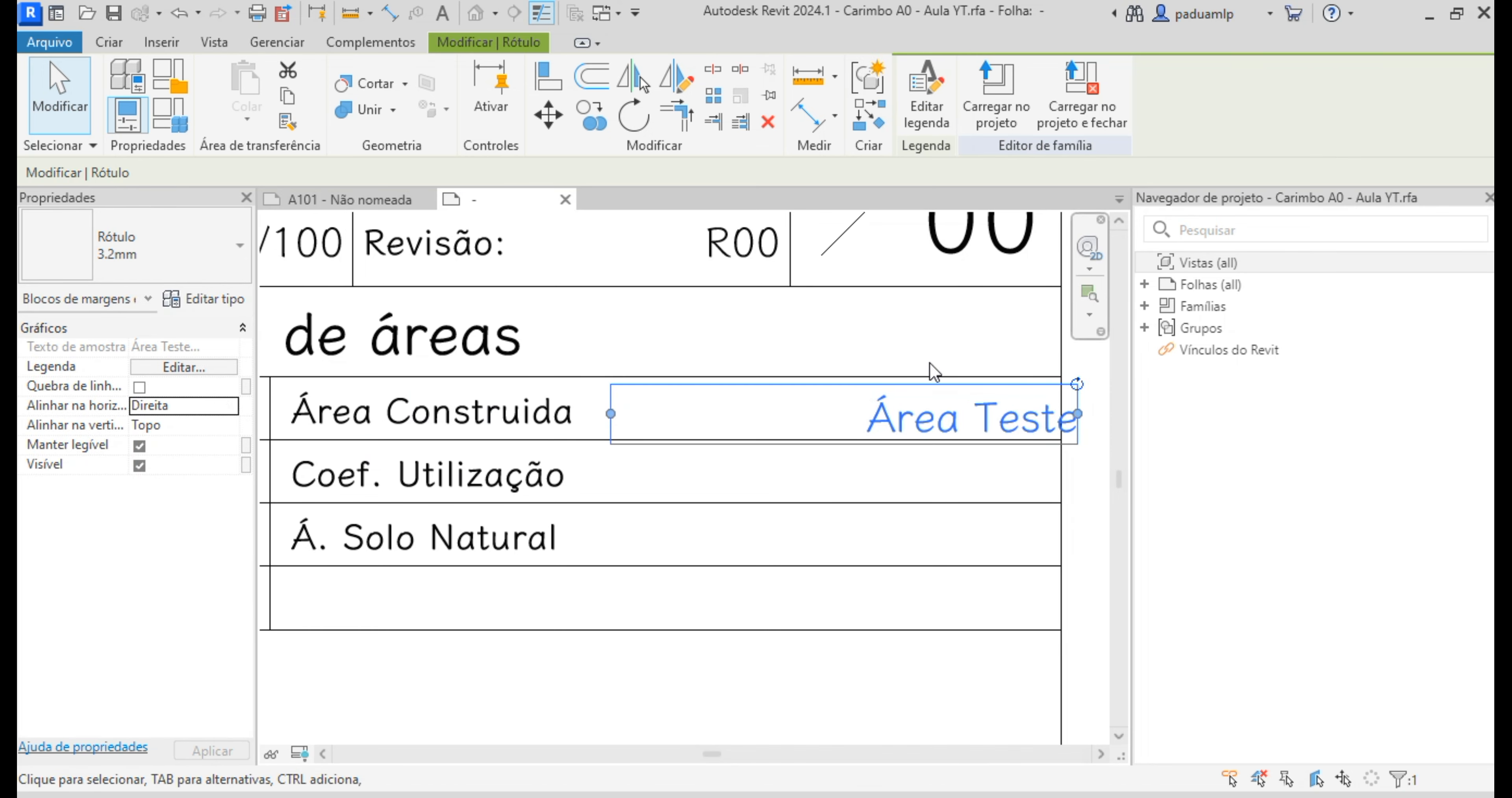
pyautogui.moveTo(611, 414); pyautogui.dragTo(746, 415)
pyautogui.moveTo(870, 418); pyautogui.dragTo(847, 414)
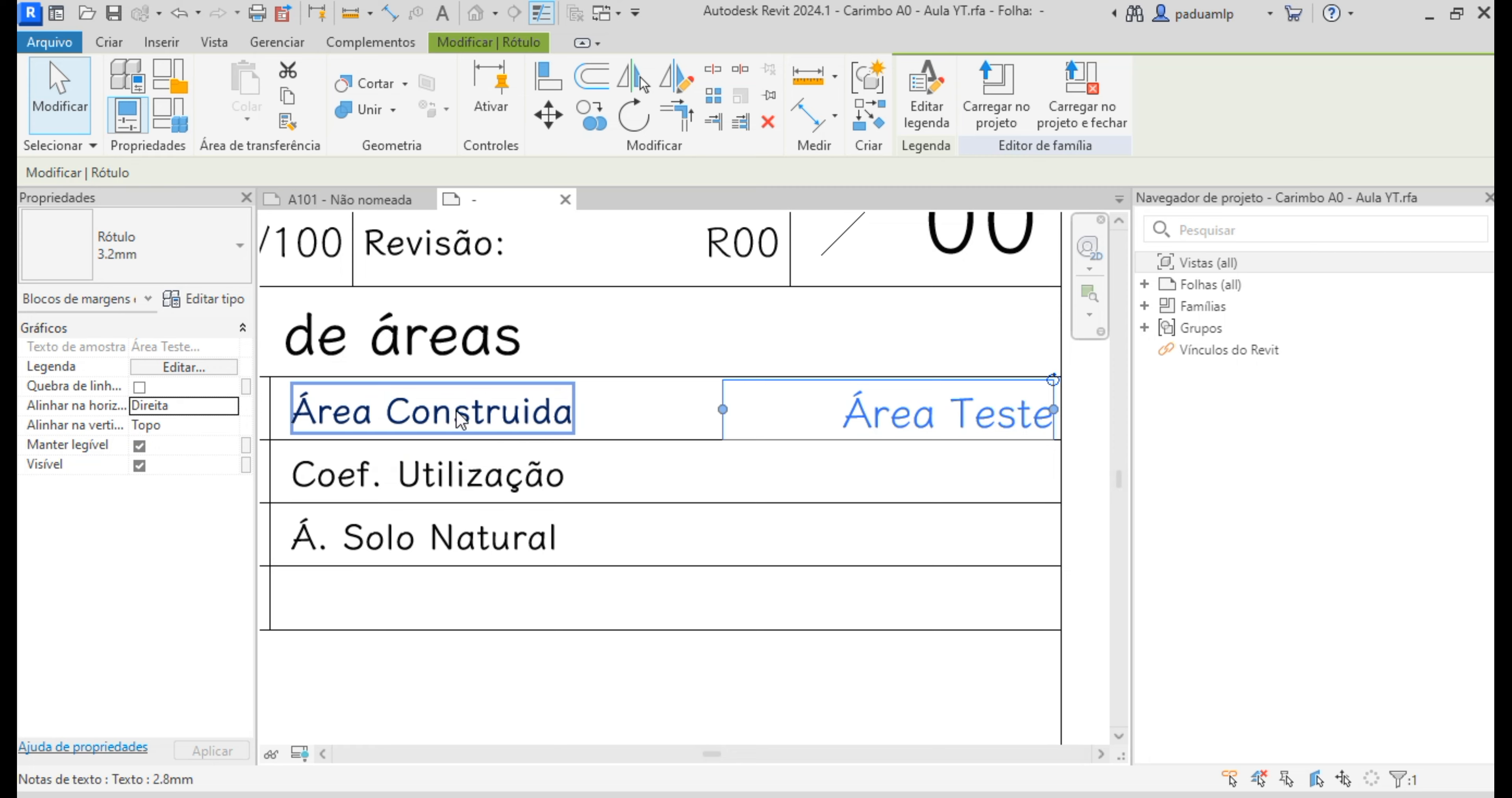
pyautogui.moveTo(723, 408); pyautogui.dragTo(787, 411)
pyautogui.scroll(-5, 746, 418)
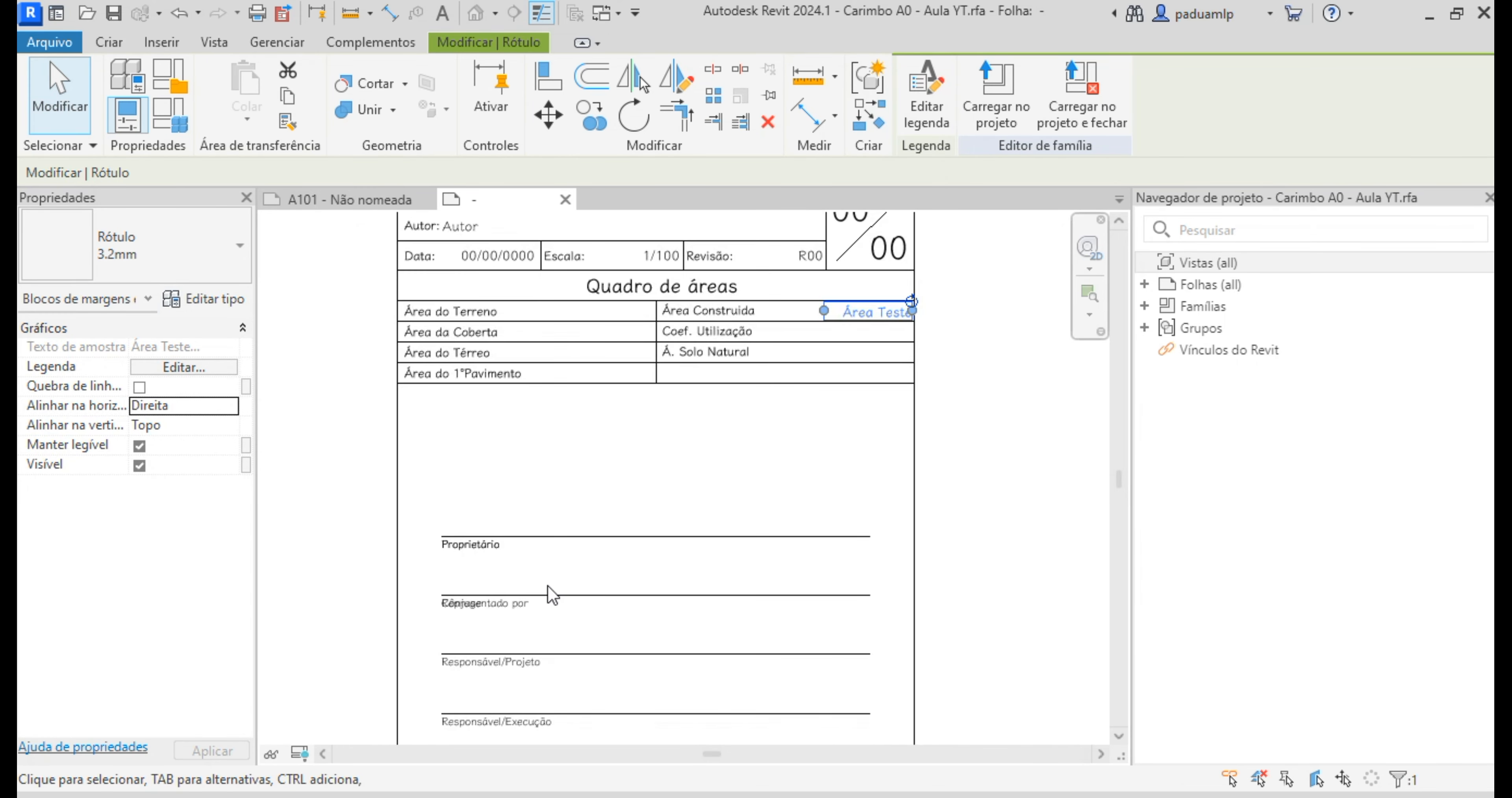
pyautogui.scroll(2, 552, 594)
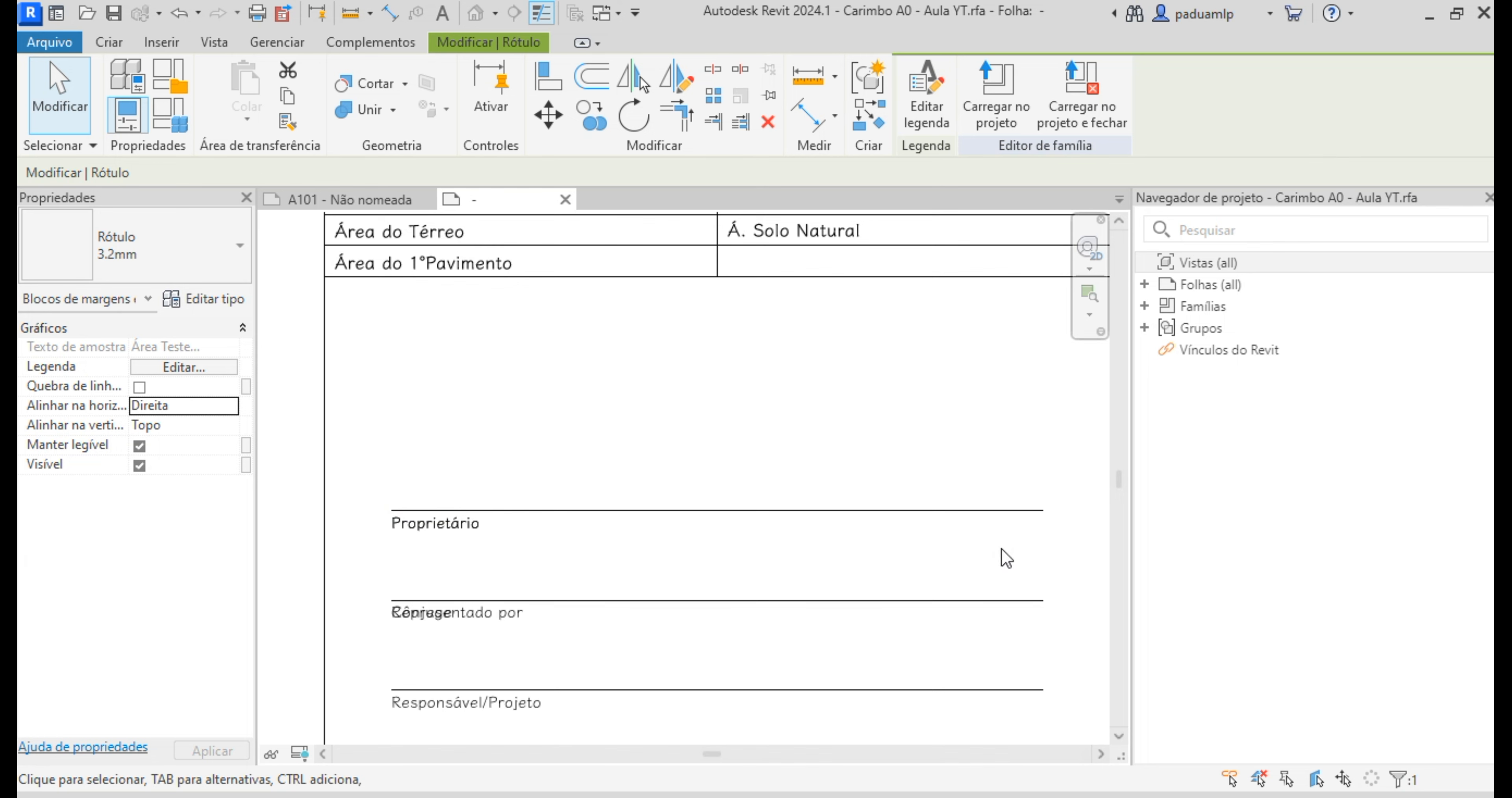
pyautogui.moveTo(954, 563); pyautogui.dragTo(651, 624, button='middle')
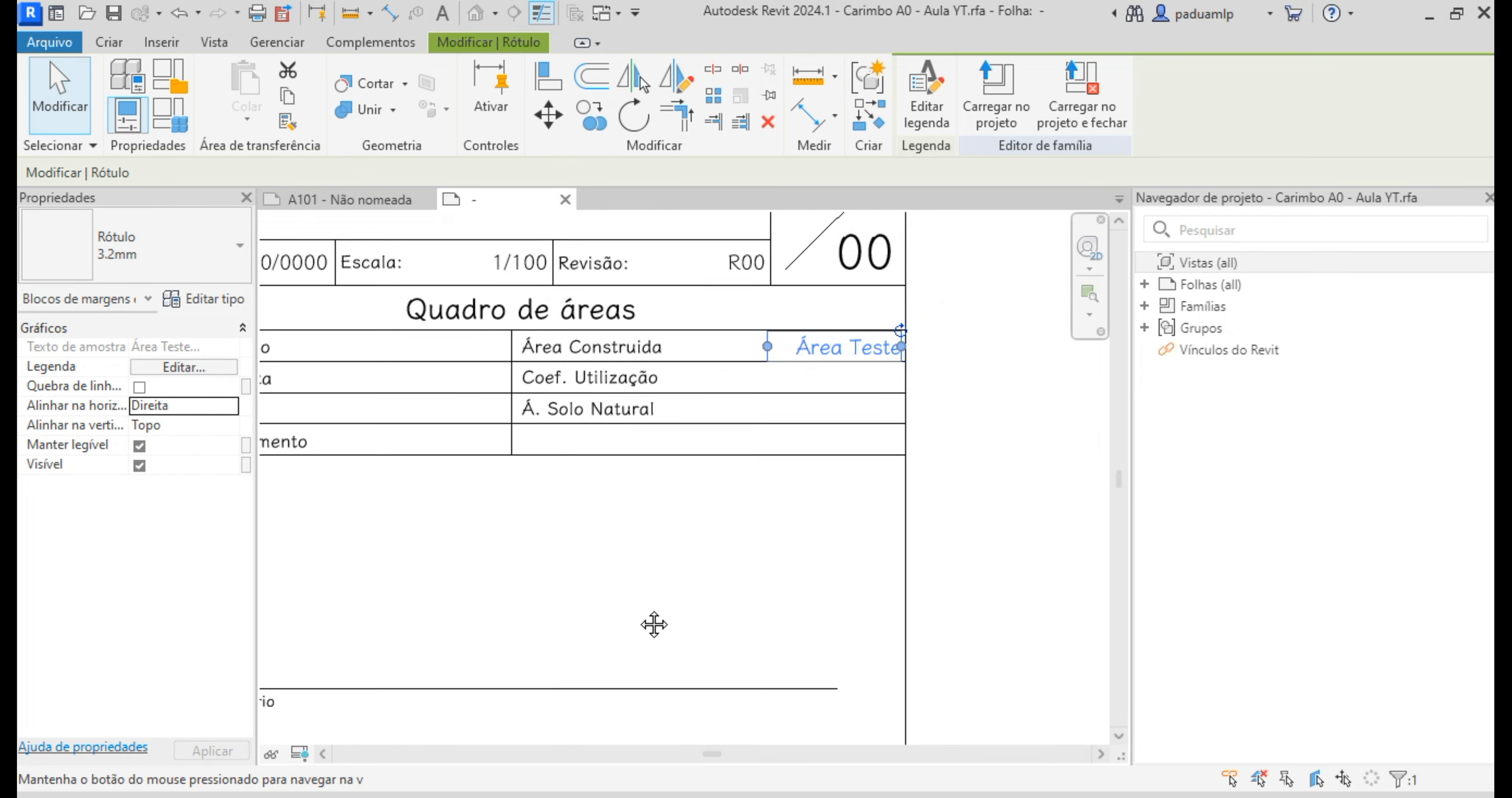
pyautogui.moveTo(728, 399); pyautogui.dragTo(701, 449, button='middle')
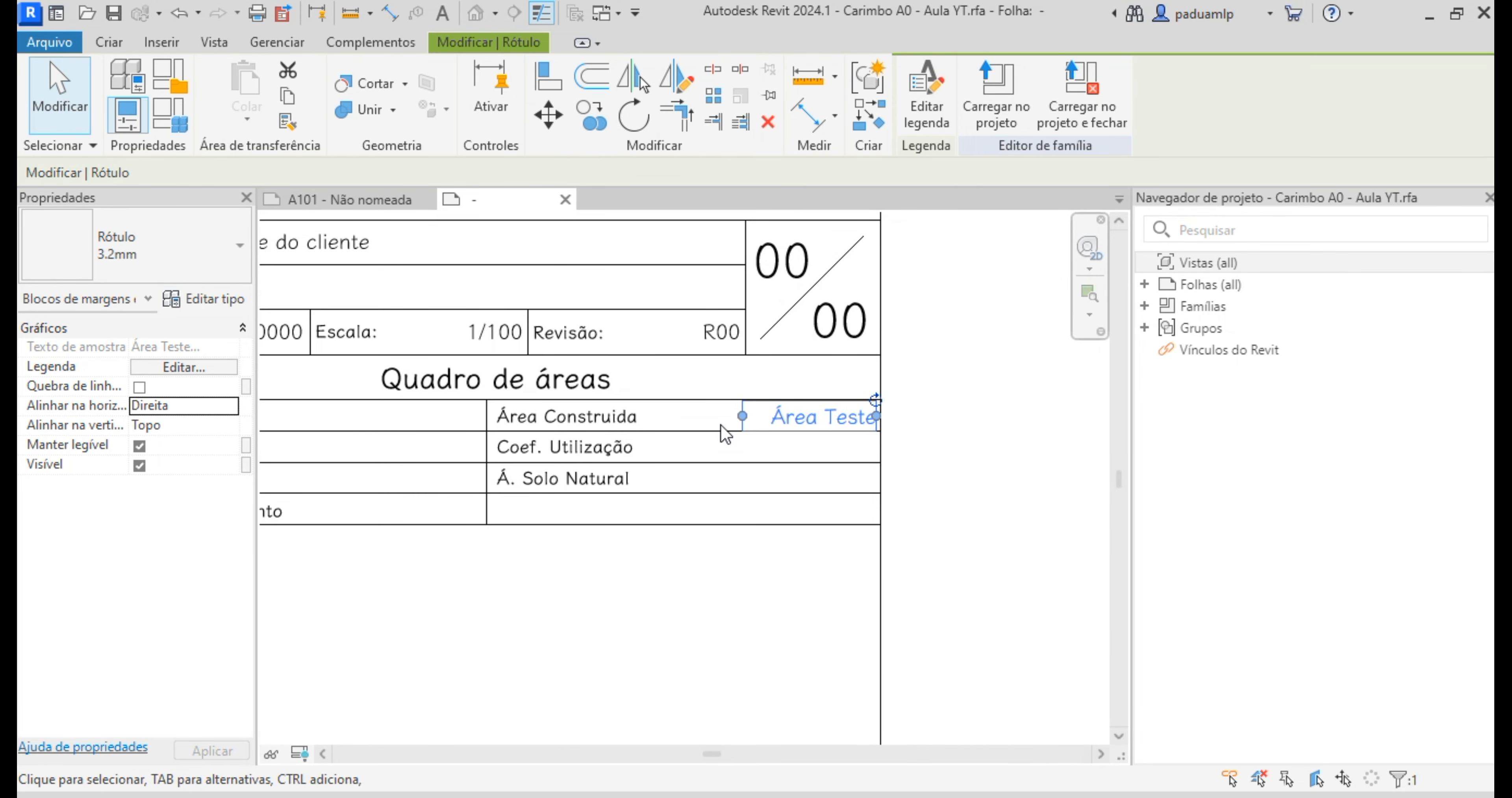
pyautogui.scroll(4, 734, 423)
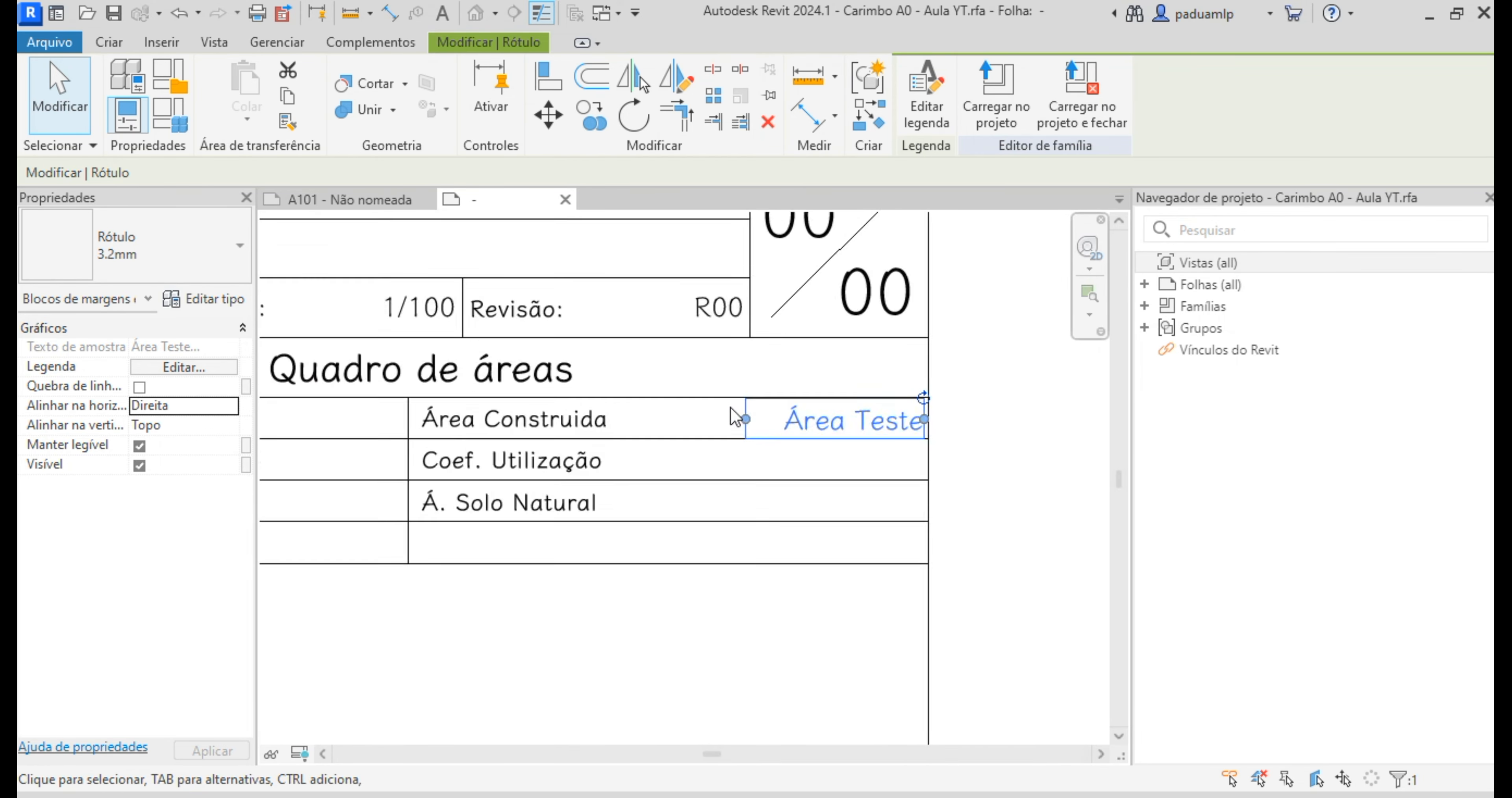
pyautogui.scroll(-2, 734, 427)
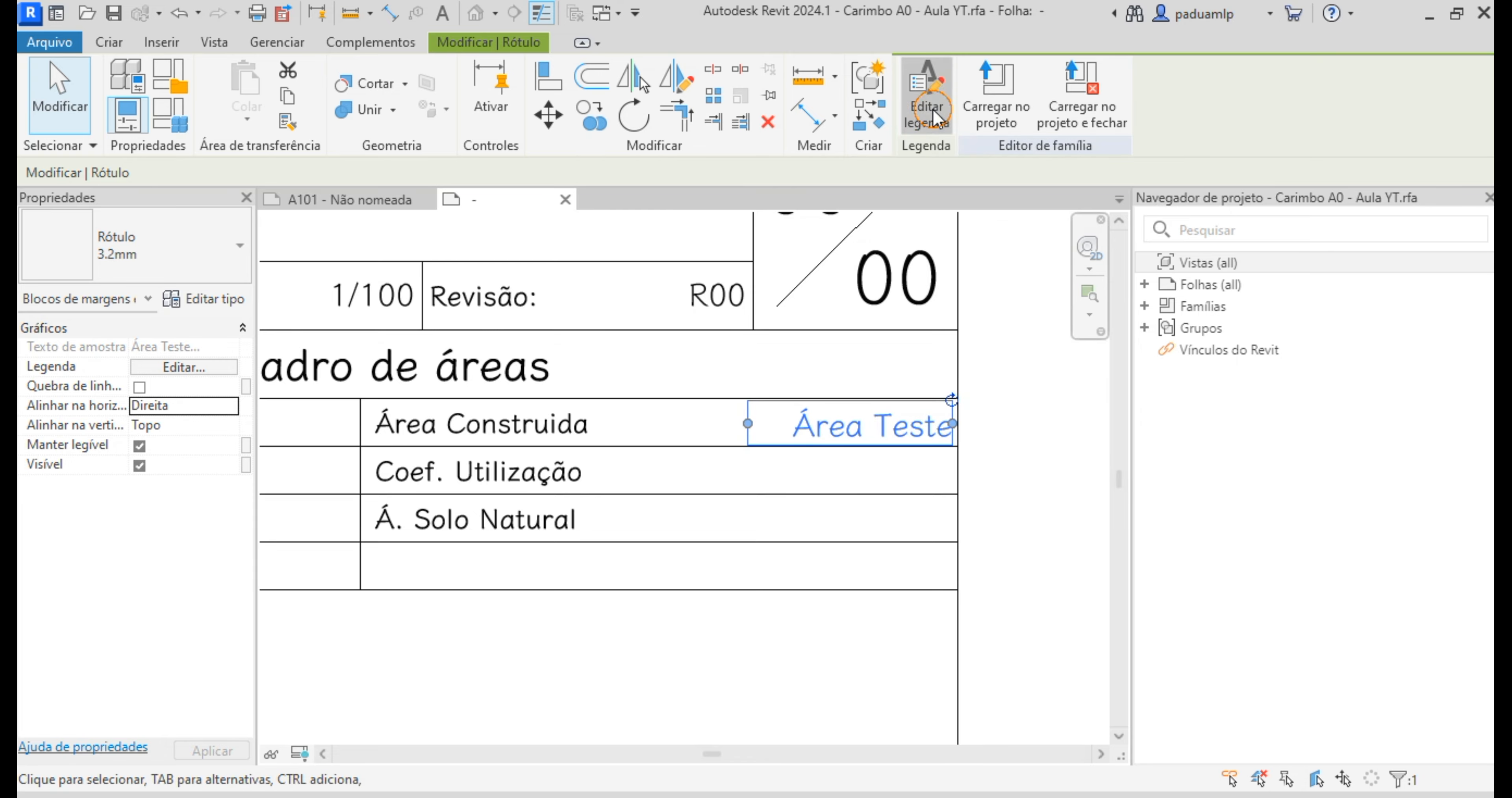
# Step: Set the Área Teste label's sample value to 0000.00
pyautogui.click(926, 94)
pyautogui.moveTo(917, 179); pyautogui.dragTo(547, 181)
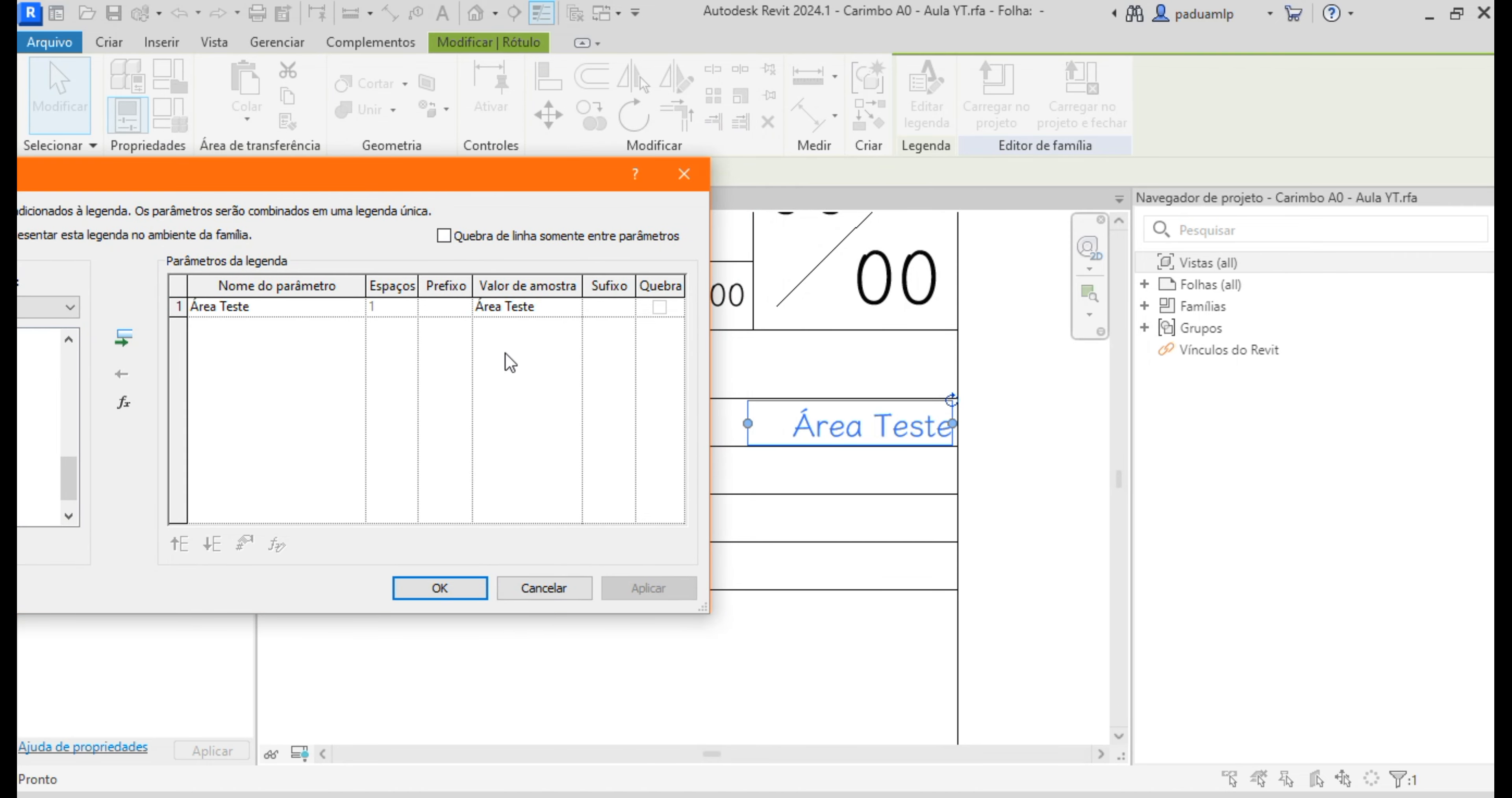
pyautogui.moveTo(527, 170); pyautogui.dragTo(430, 174)
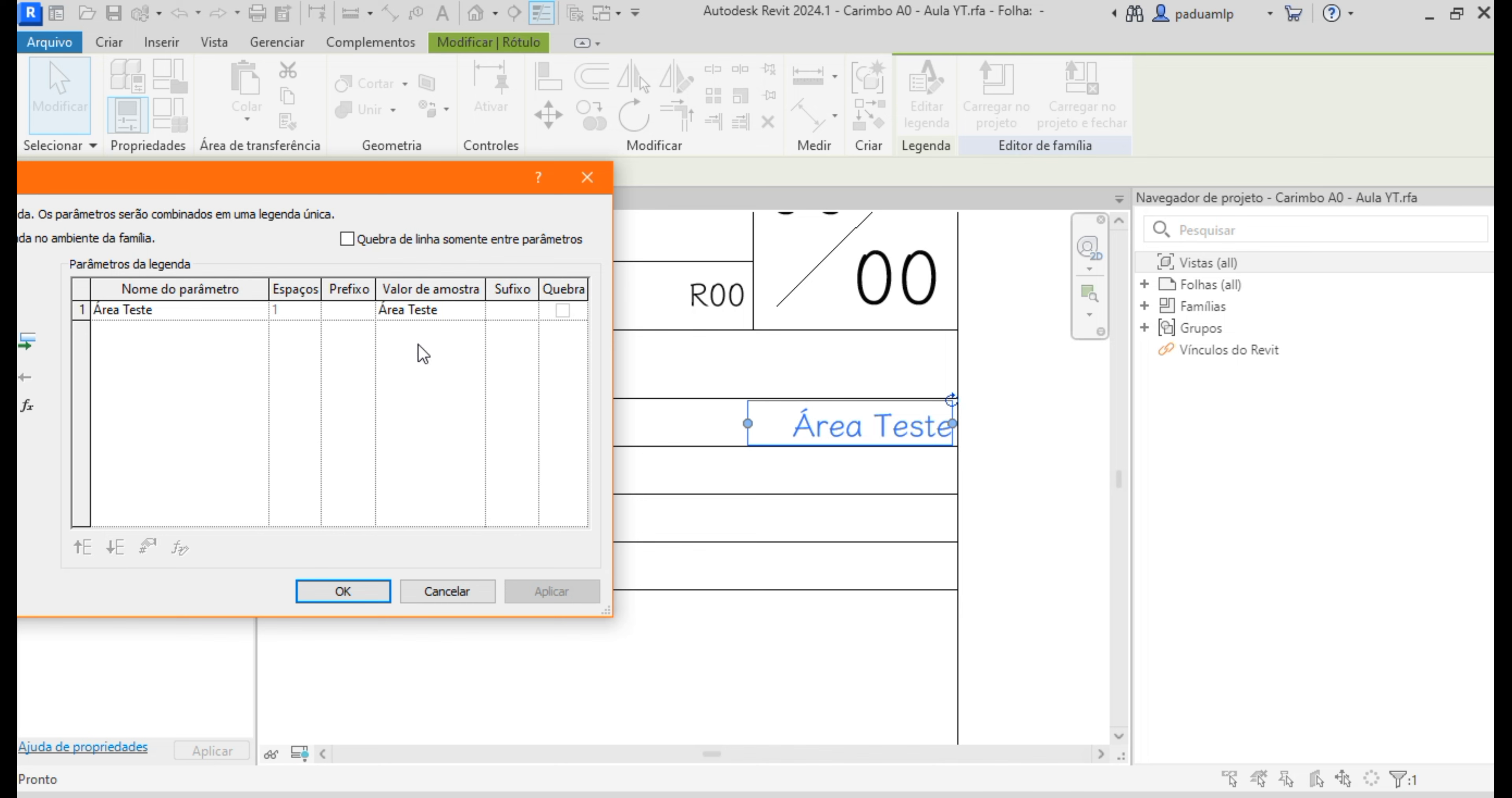
pyautogui.click(450, 316)
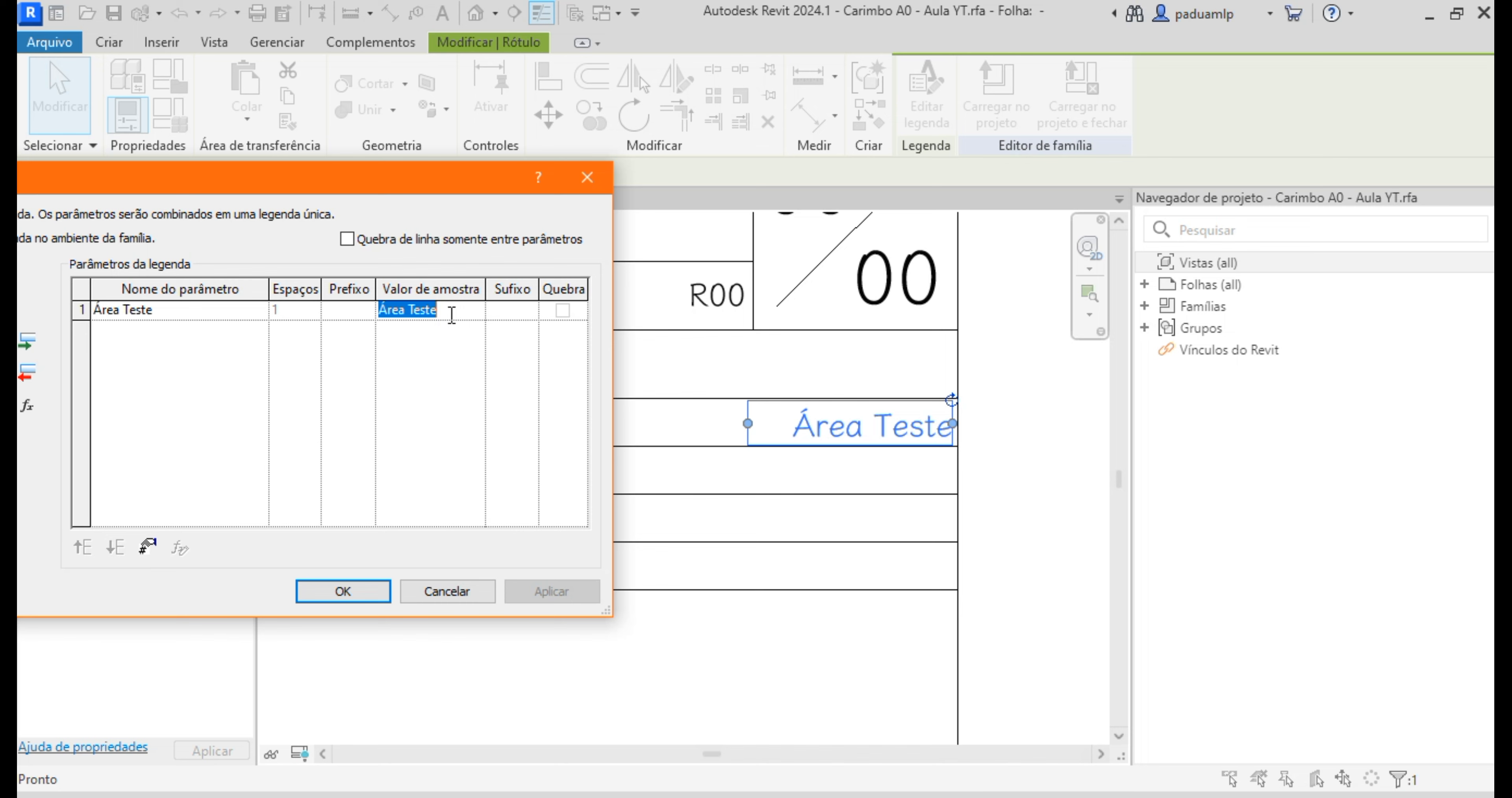
pyautogui.write('00')
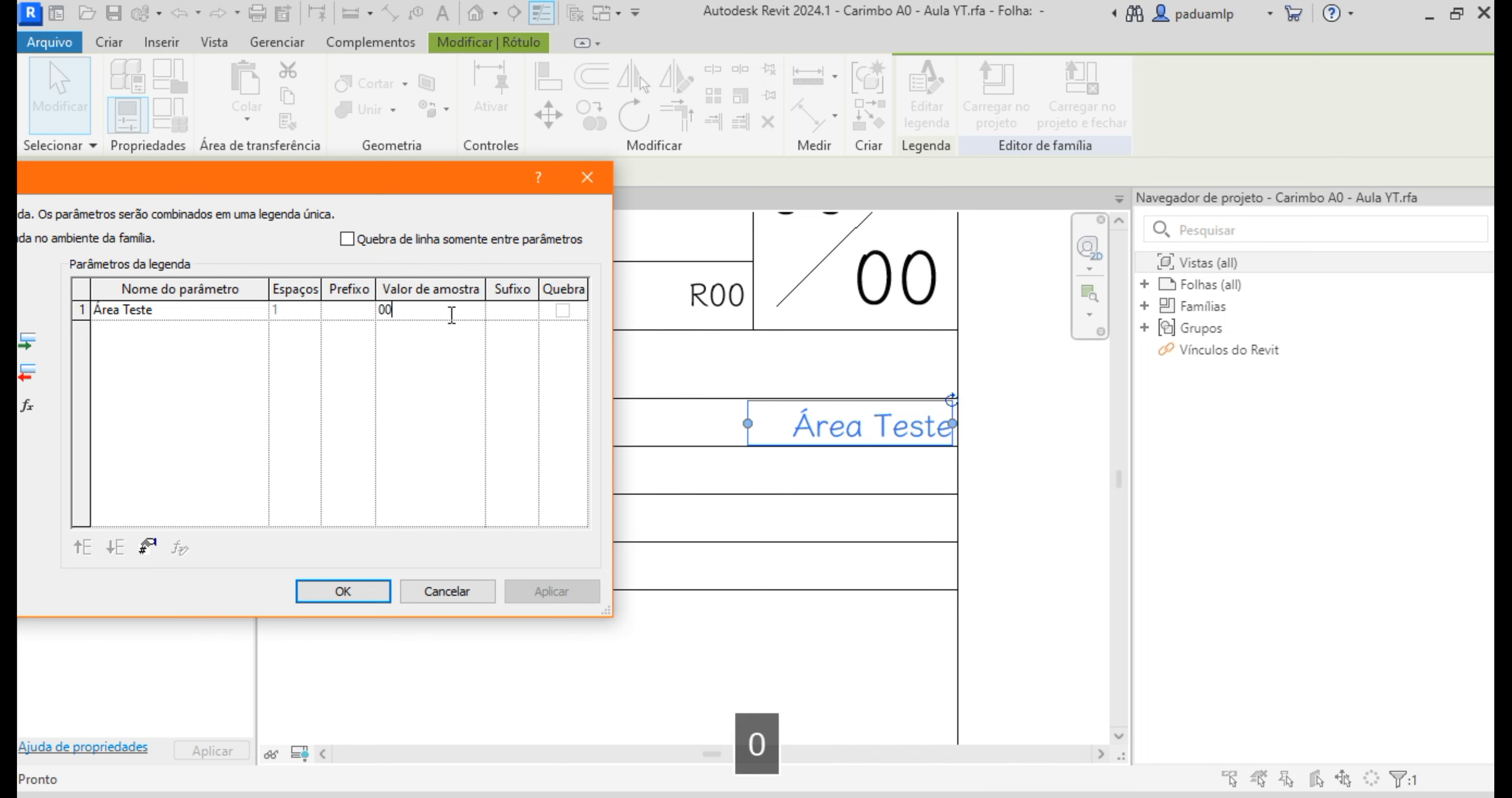
pyautogui.write('.00')
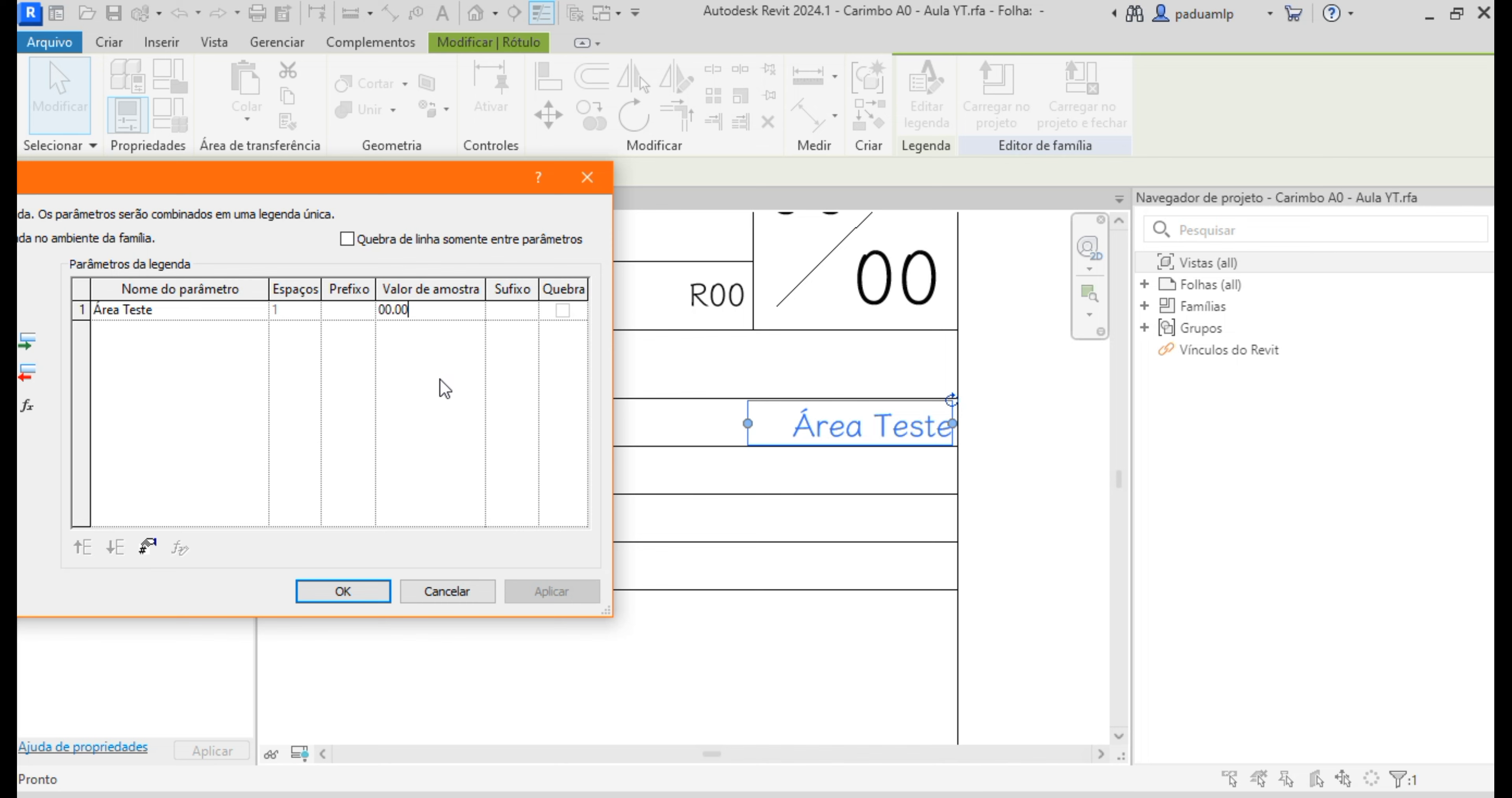
pyautogui.press('Left')
pyautogui.press('Left')
pyautogui.press('Left')
pyautogui.press('Left')
pyautogui.press('Left')
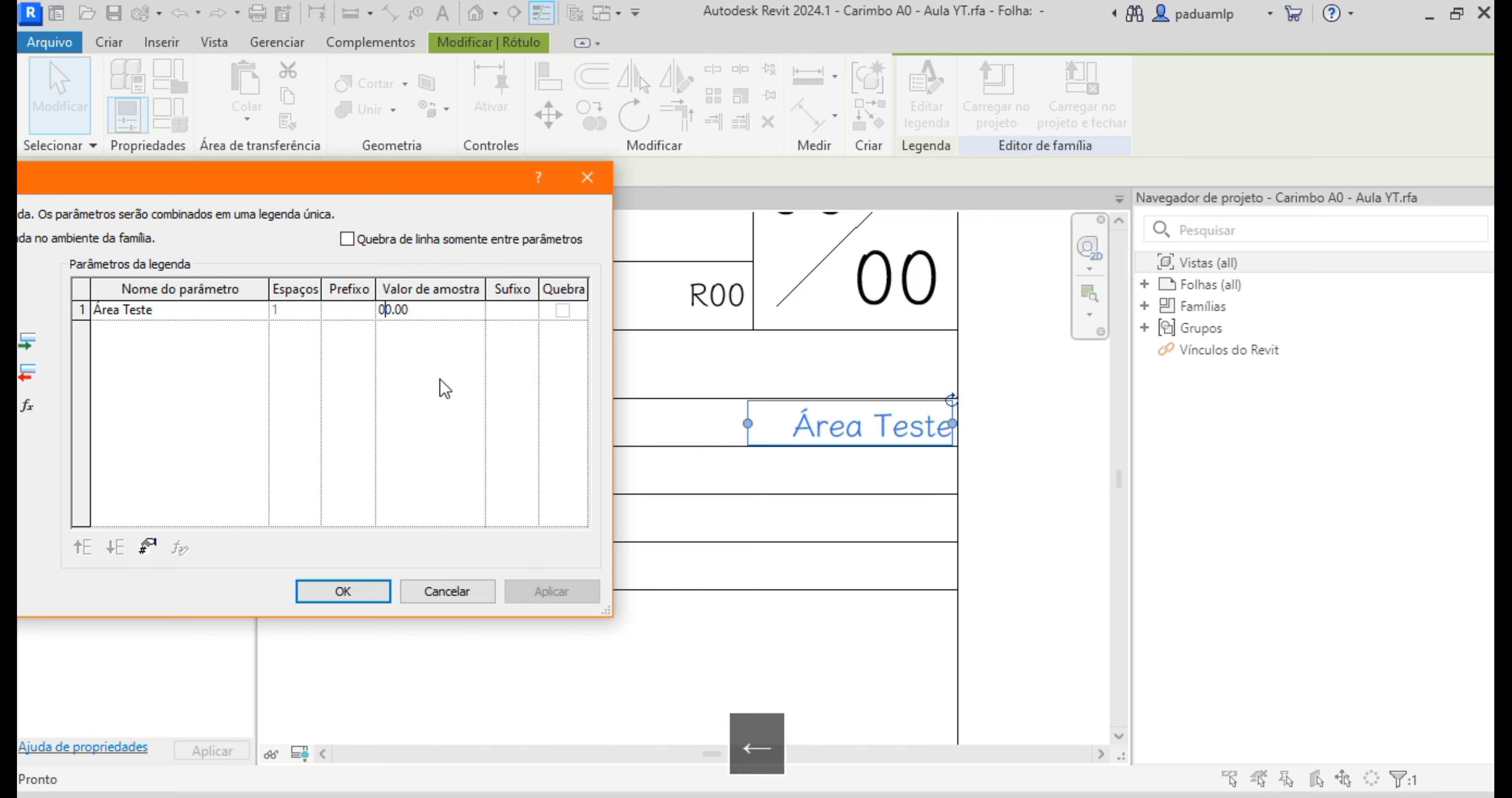
pyautogui.write('00')
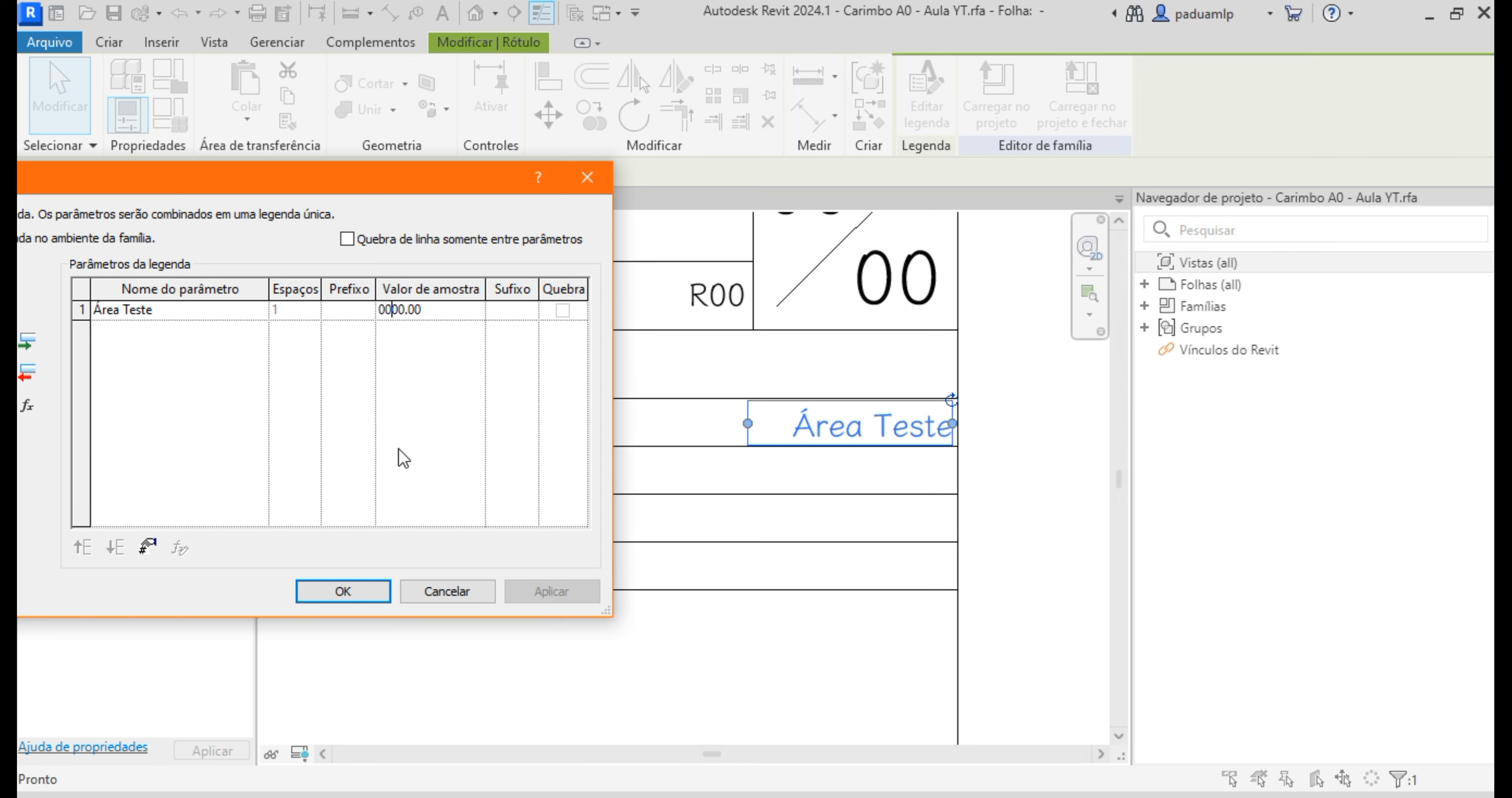
pyautogui.click(355, 594)
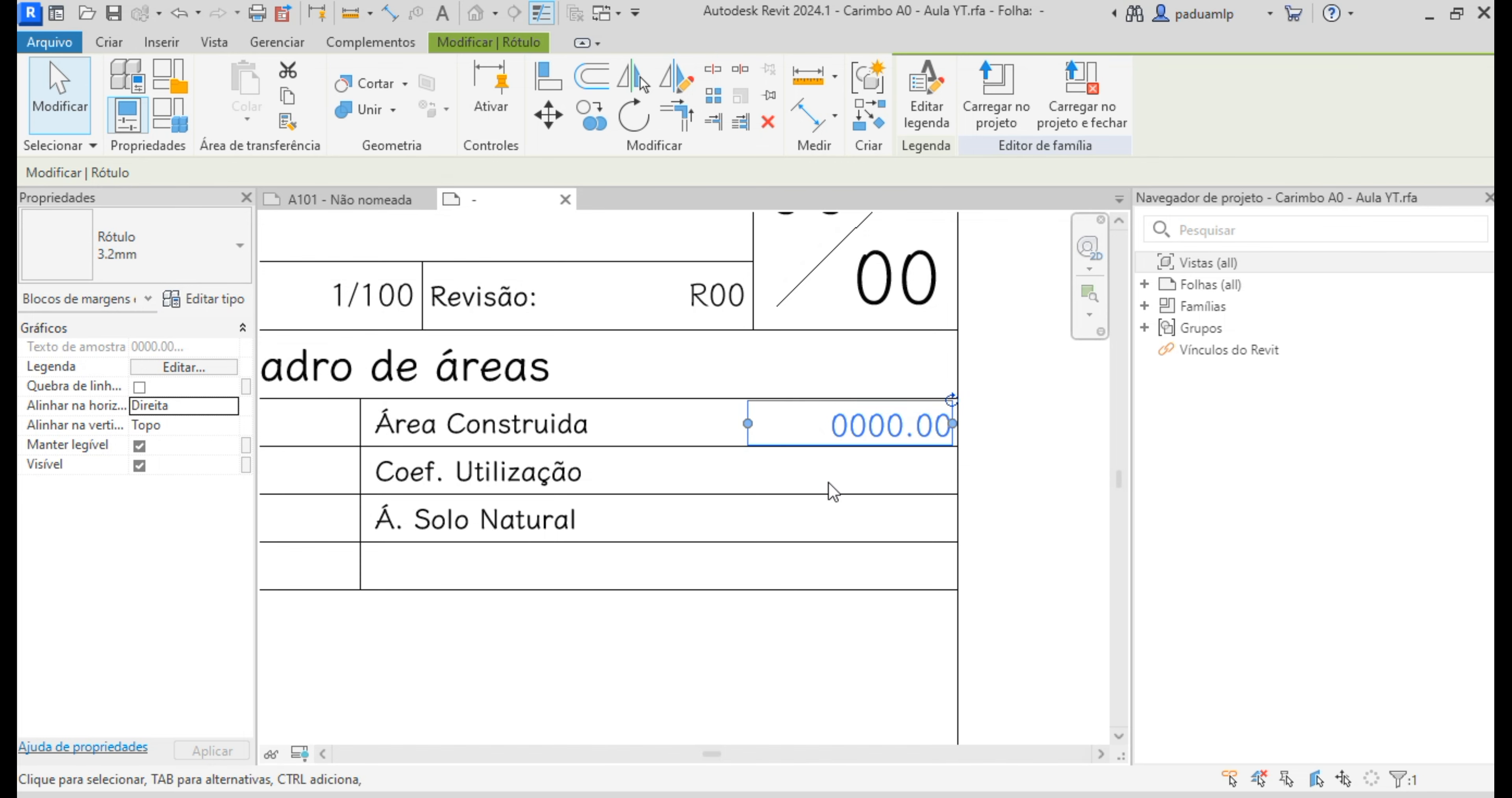
# Step: Append m² to the Área Teste label's sample value, and narrow and reposition its box in the Área Construida row
pyautogui.moveTo(751, 424); pyautogui.dragTo(813, 424)
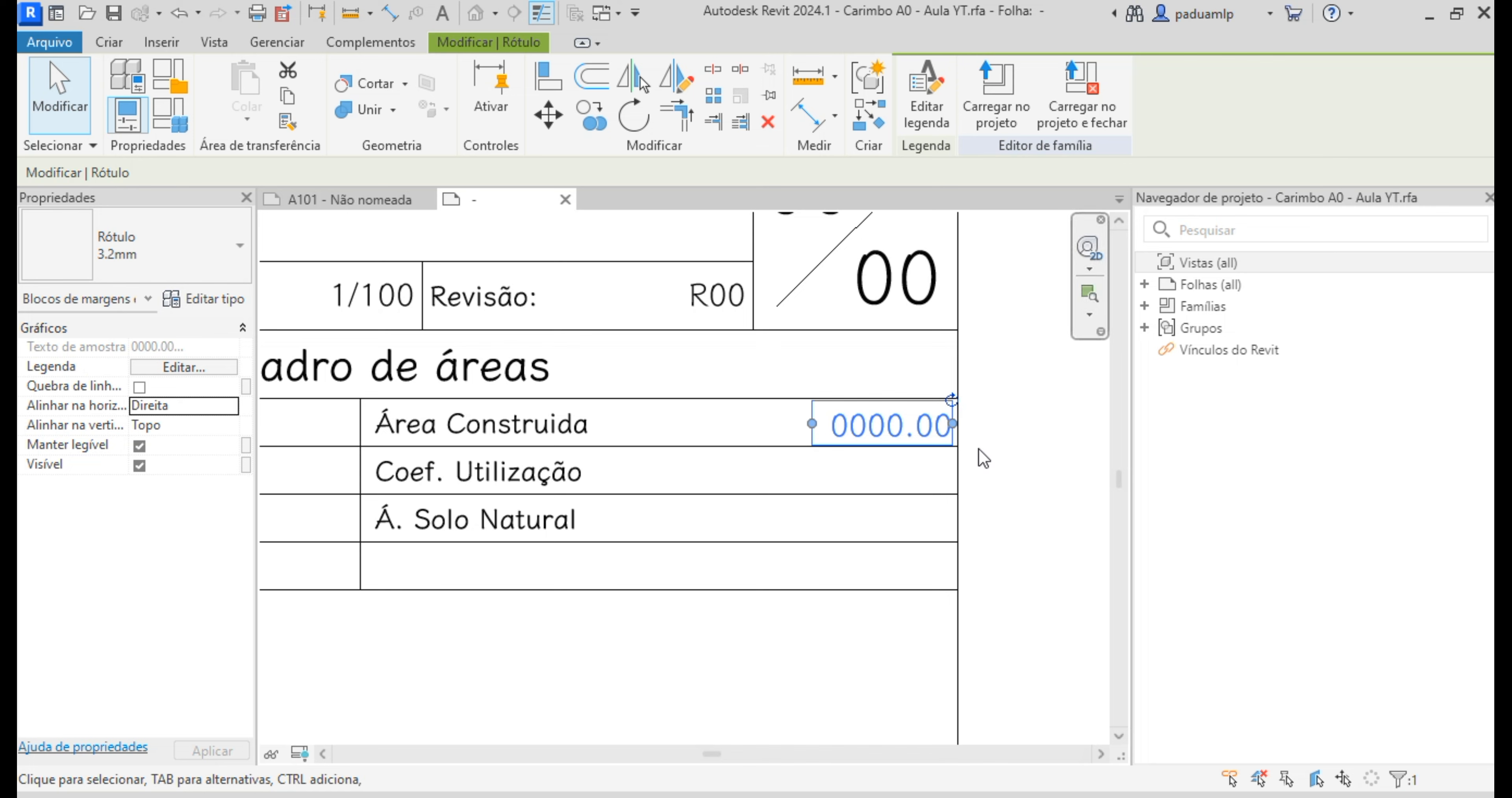
pyautogui.press('Left')
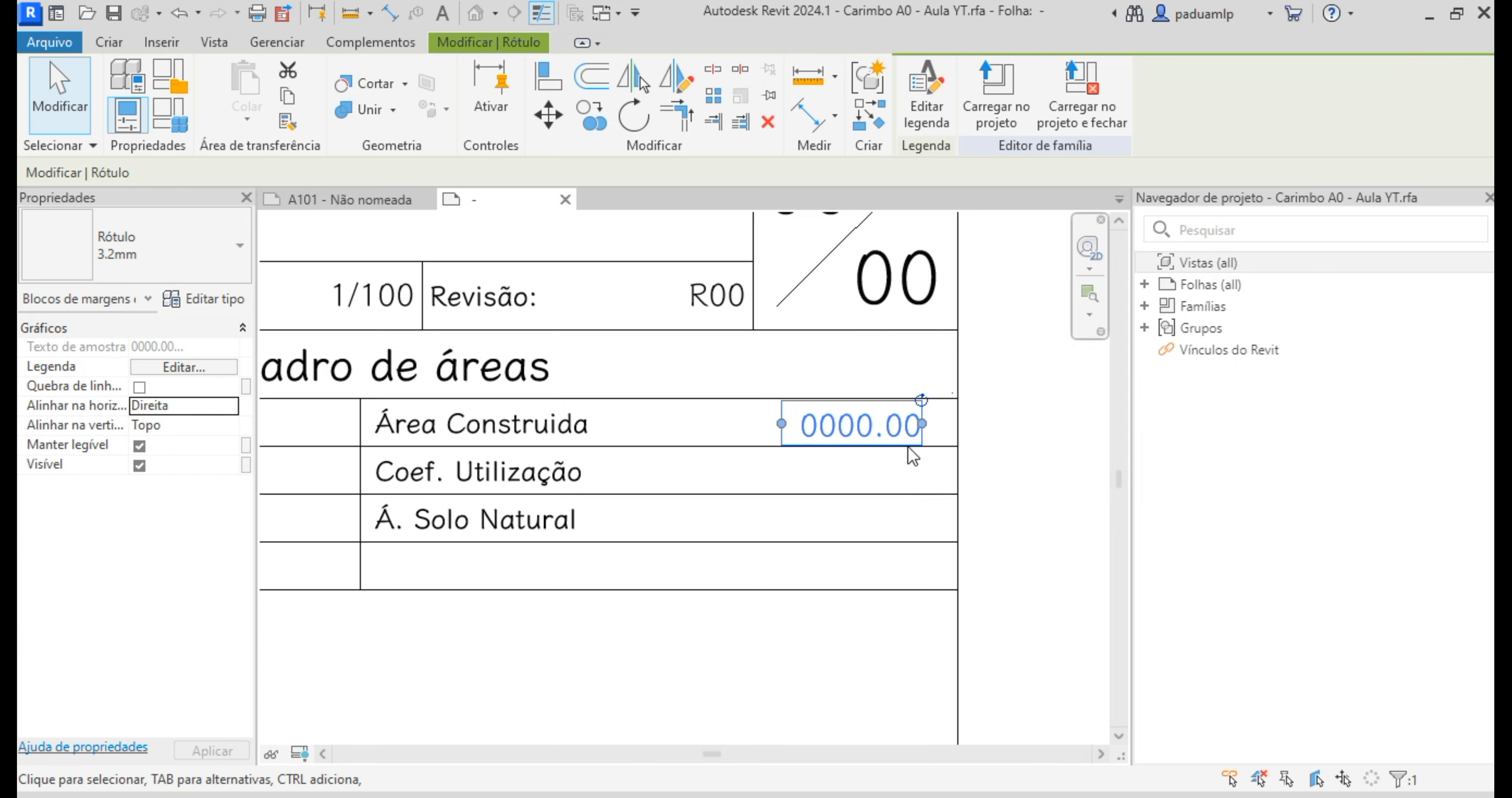
pyautogui.click(934, 118)
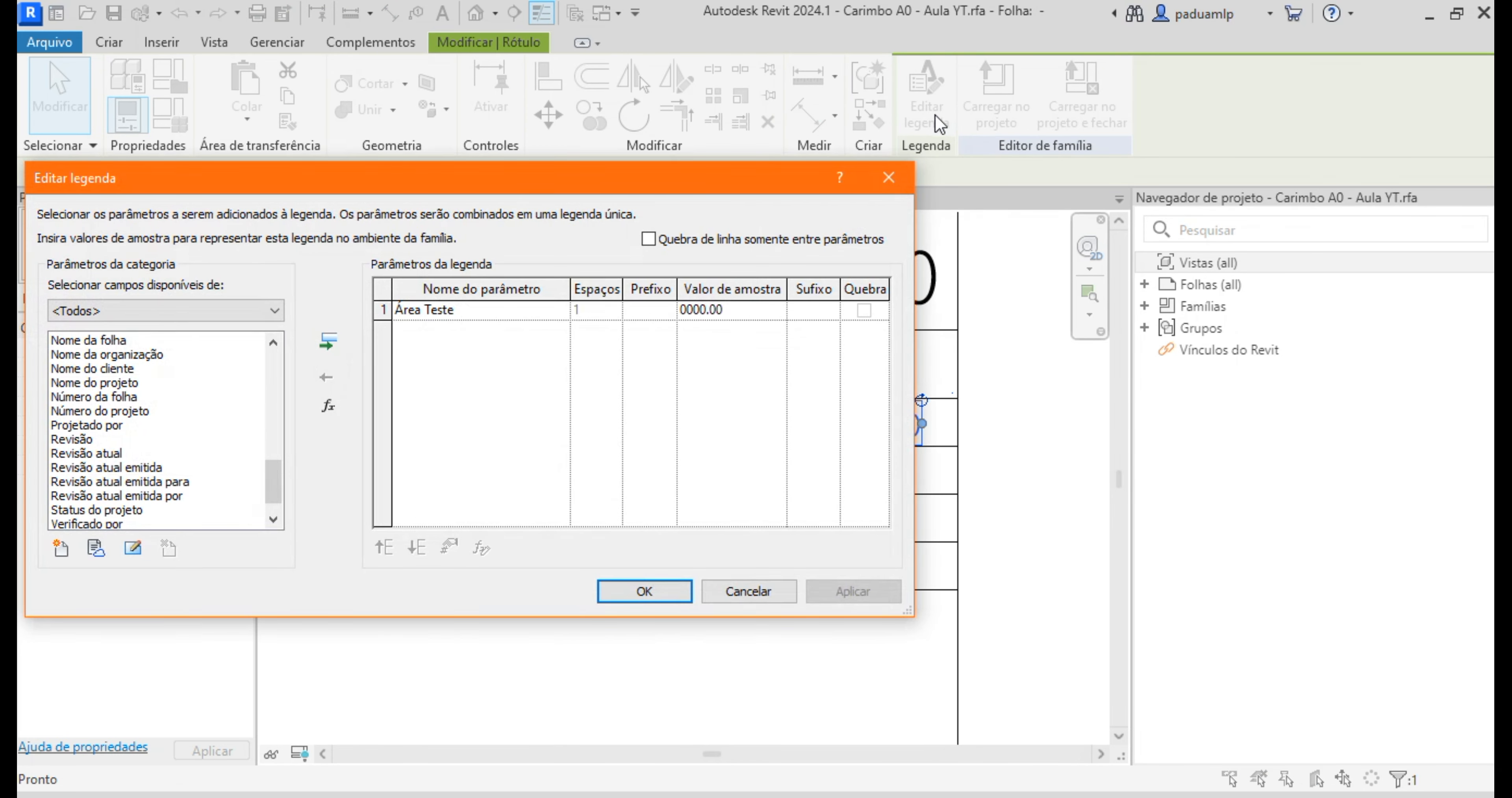
pyautogui.click(740, 311)
pyautogui.click(741, 311)
pyautogui.write('m²')
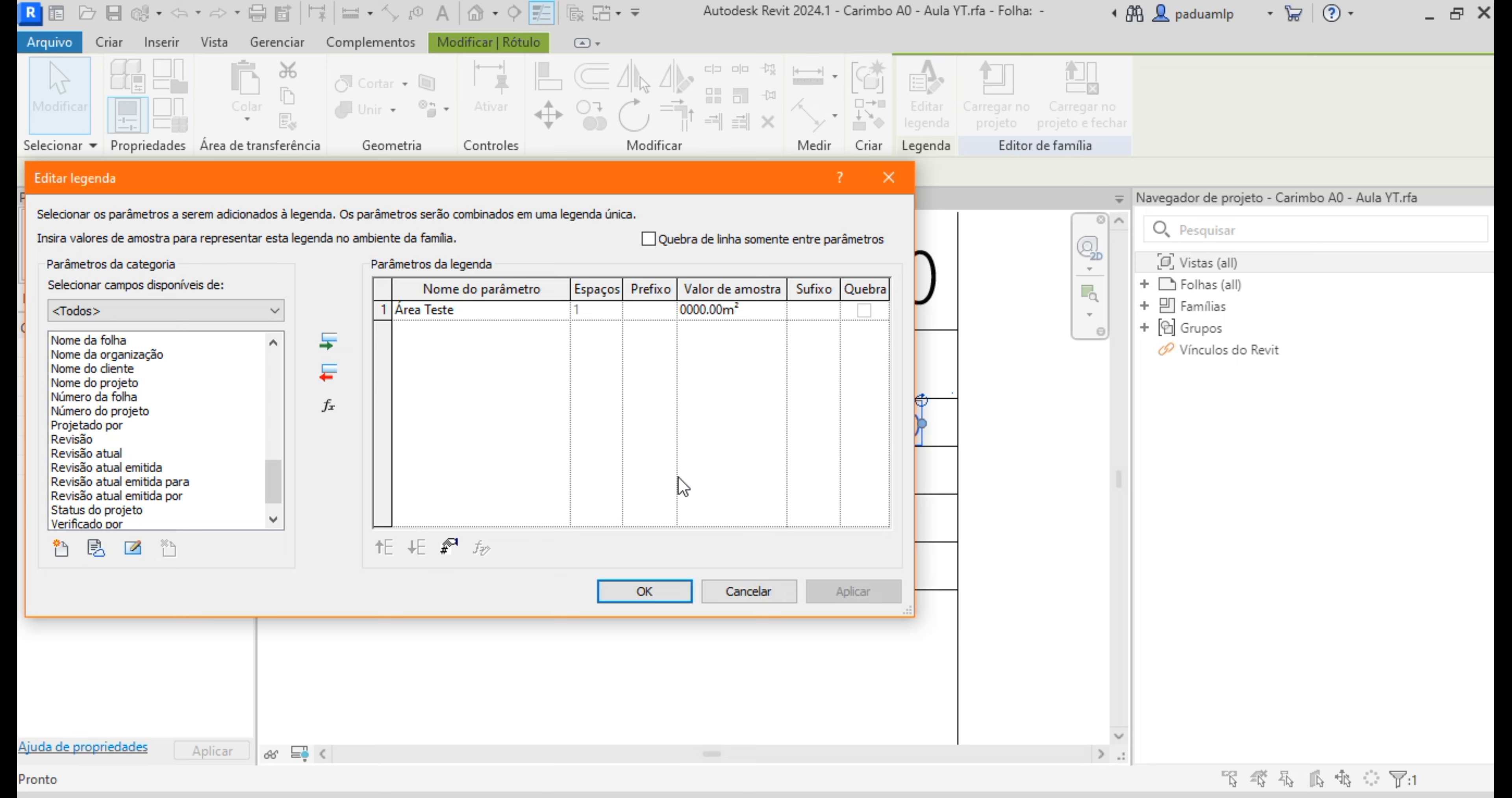
pyautogui.click(656, 598)
pyautogui.moveTo(816, 427); pyautogui.dragTo(847, 428)
pyautogui.click(822, 636)
# Step: Load the title block family into the project, replacing the existing version and its parameter values
pyautogui.scroll(-3, 822, 636)
pyautogui.moveTo(807, 642); pyautogui.dragTo(782, 465, button='middle')
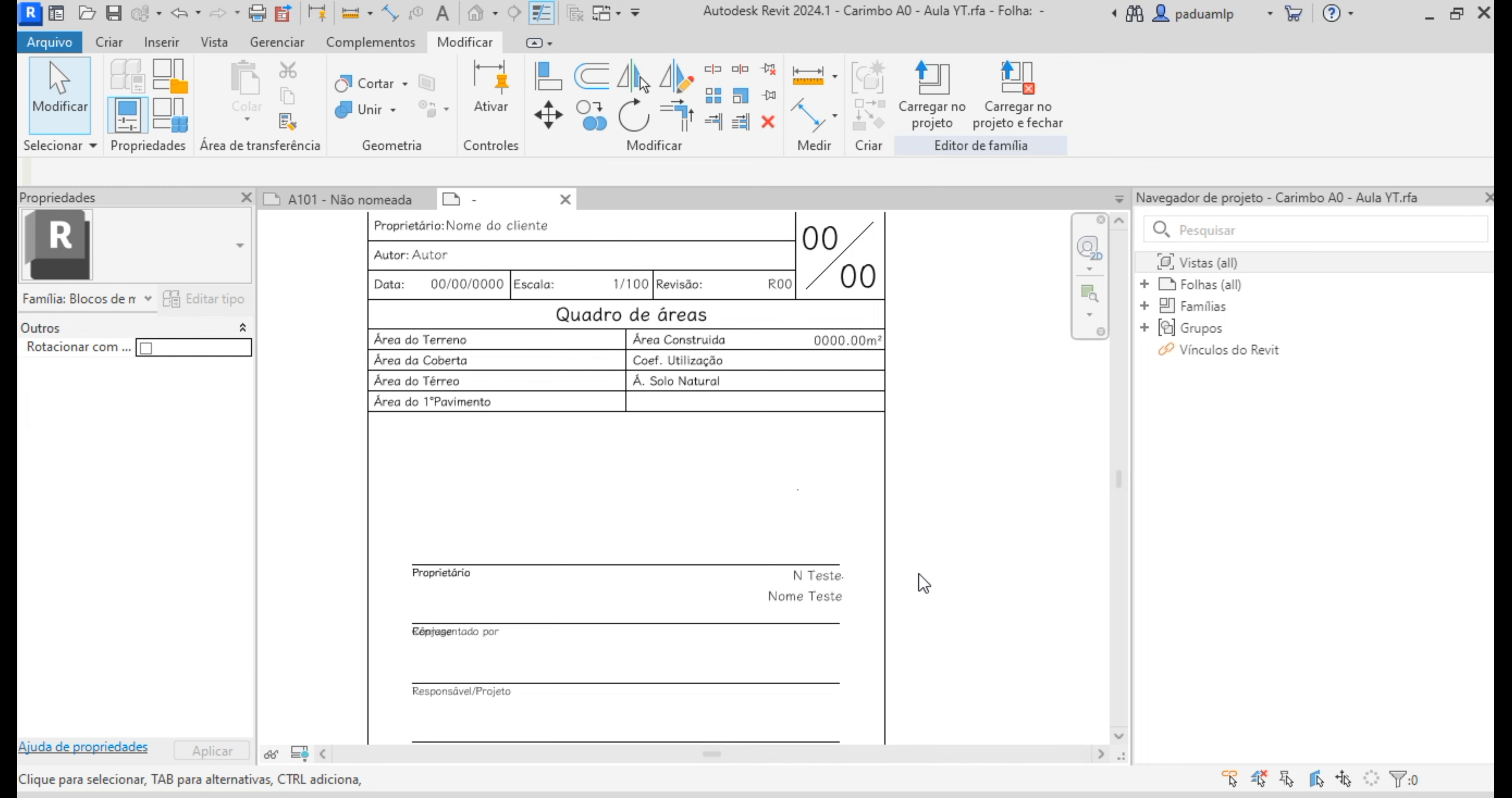
pyautogui.click(933, 118)
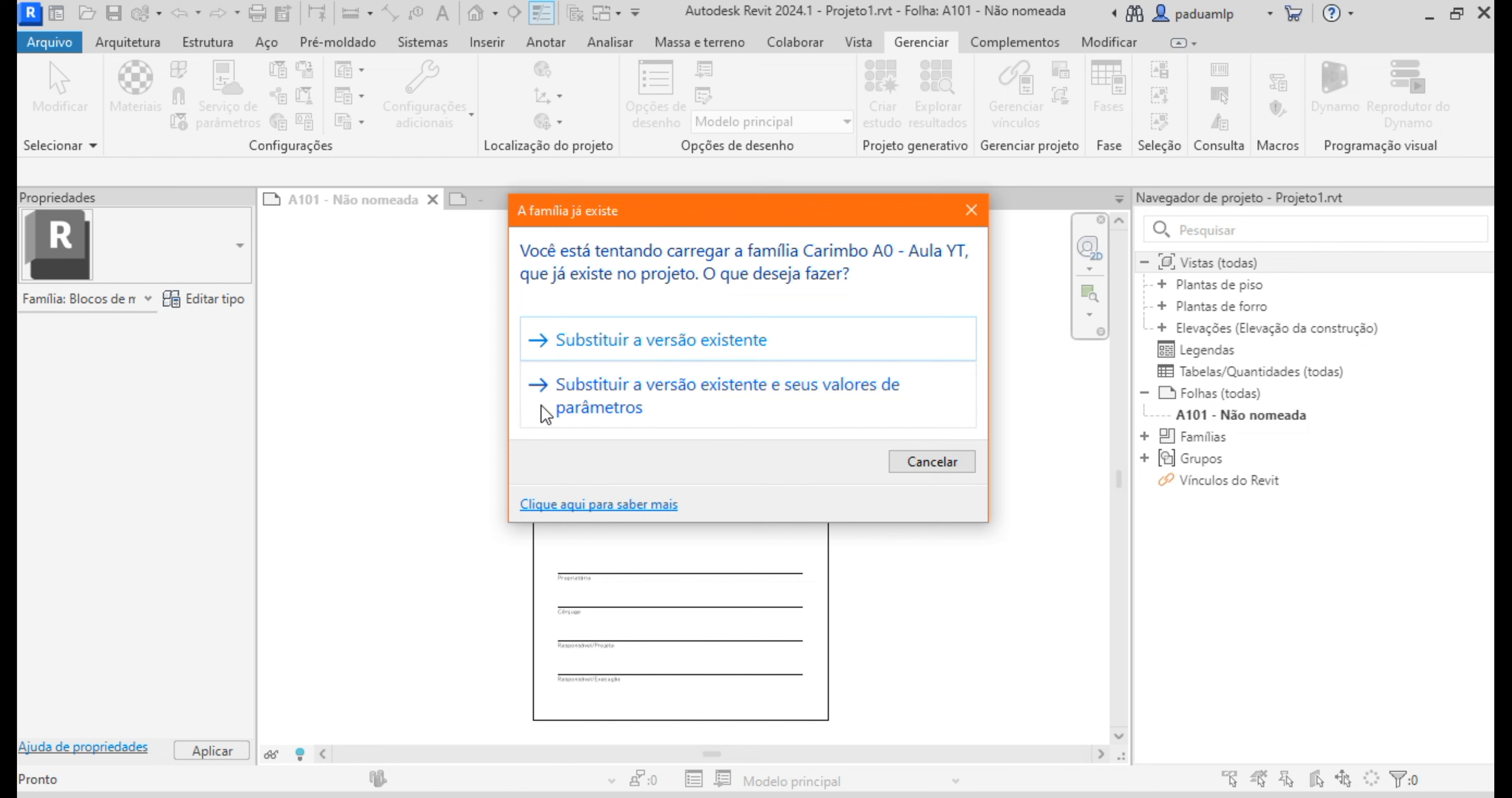
pyautogui.click(617, 401)
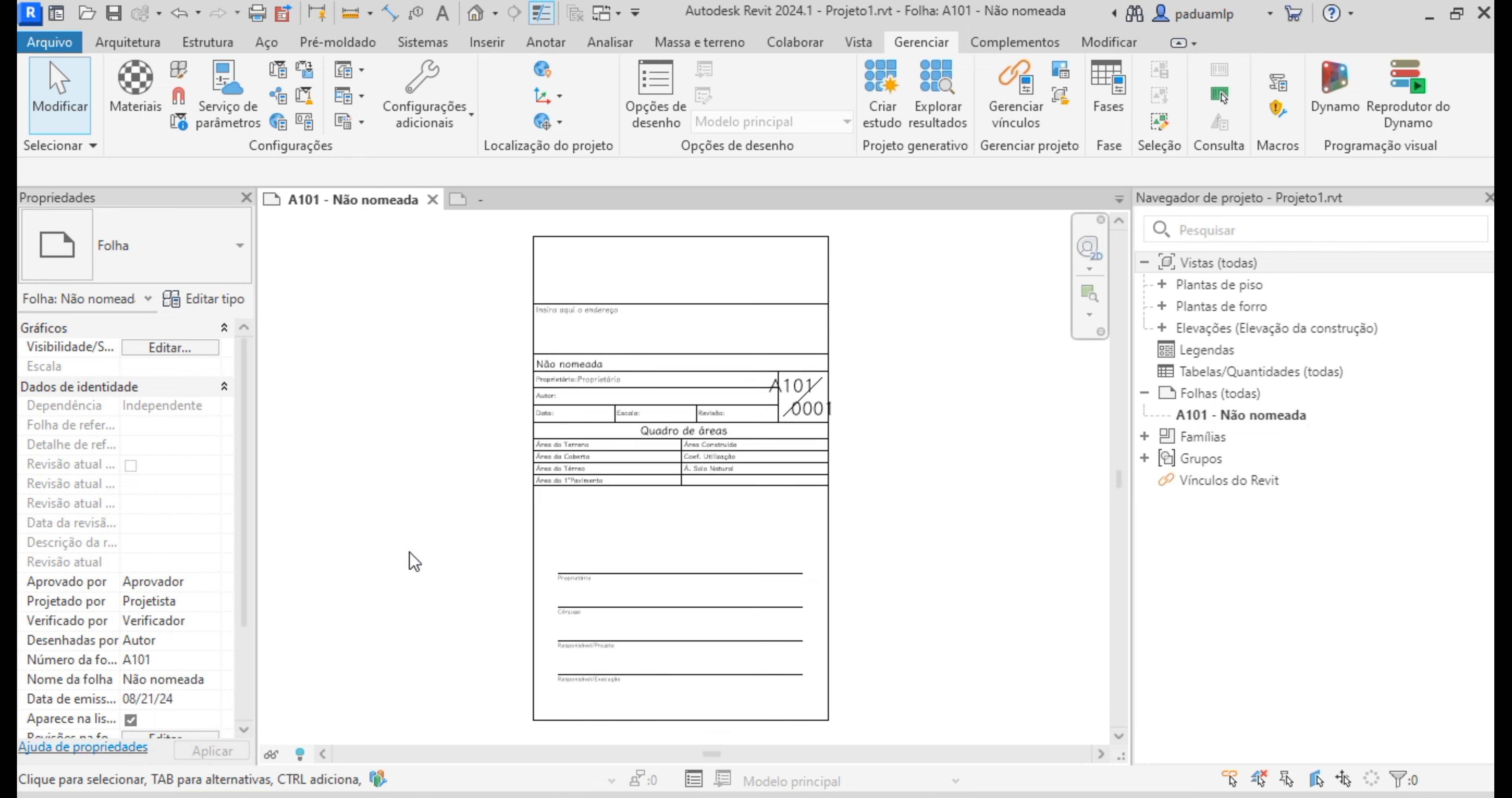
# Step: Fill the Autor field of the title block on sheet A101 with the test text "regrgrgggge"
pyautogui.click(829, 447)
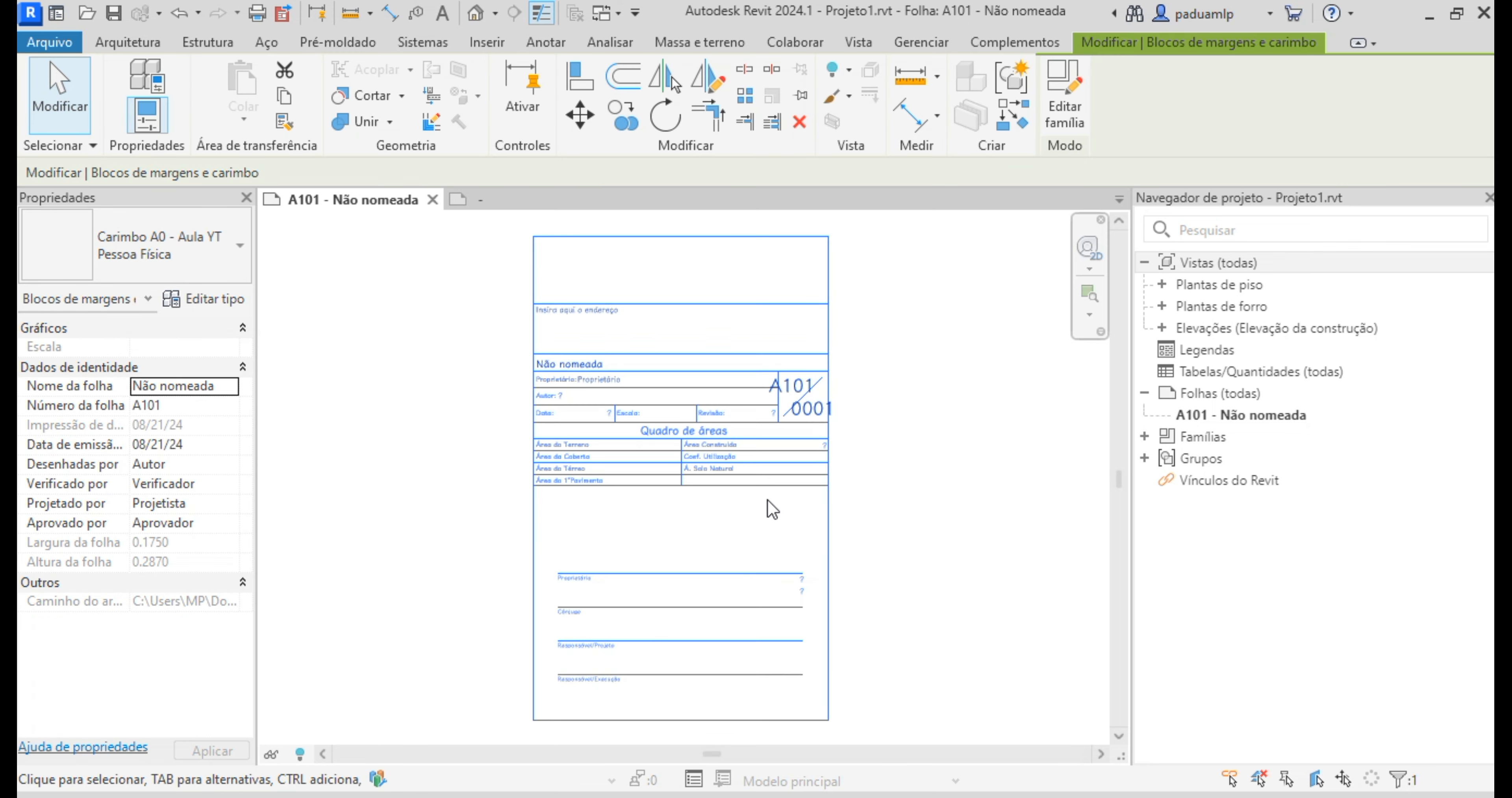
pyautogui.scroll(5, 755, 534)
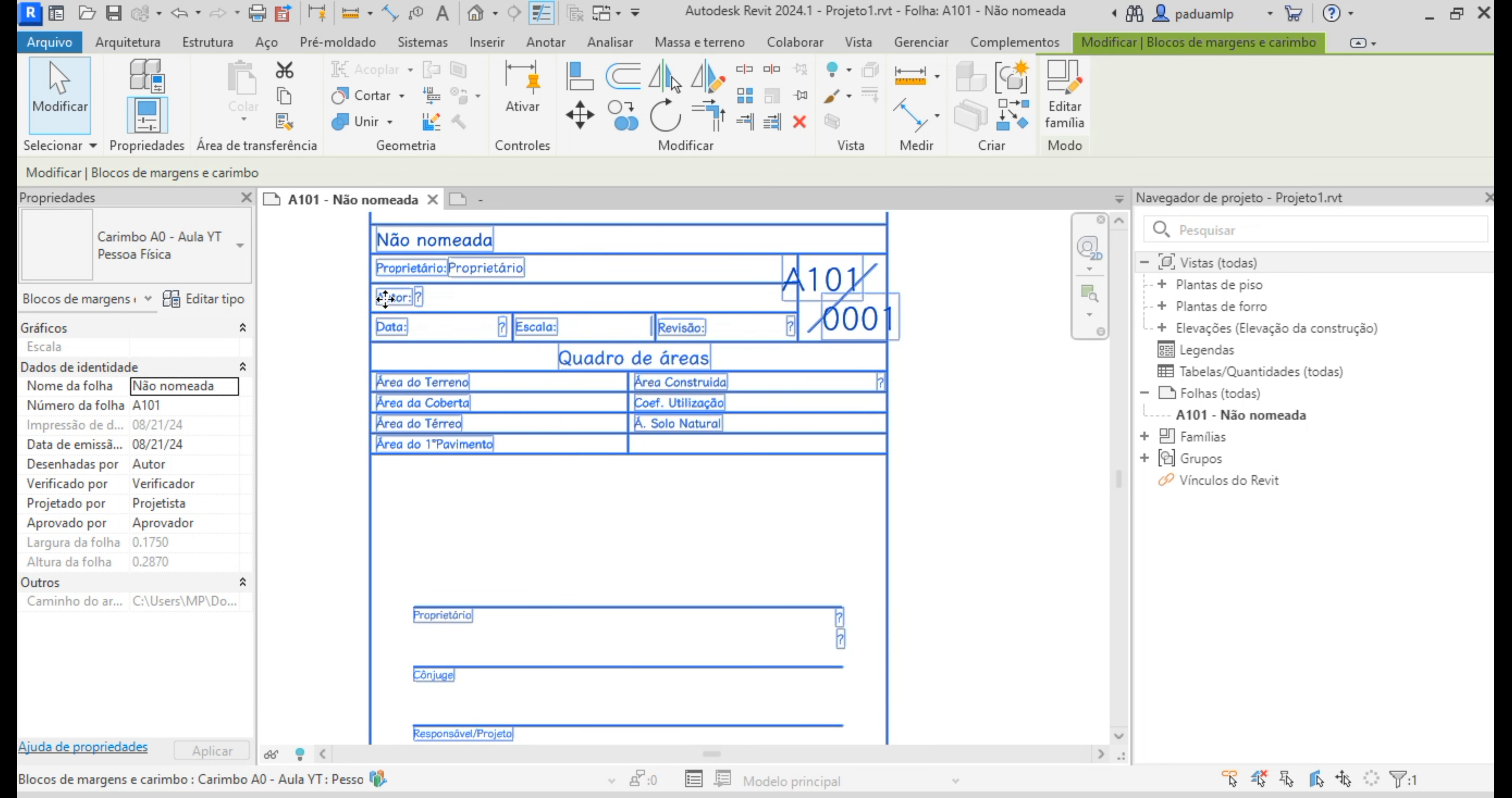
pyautogui.click(420, 304)
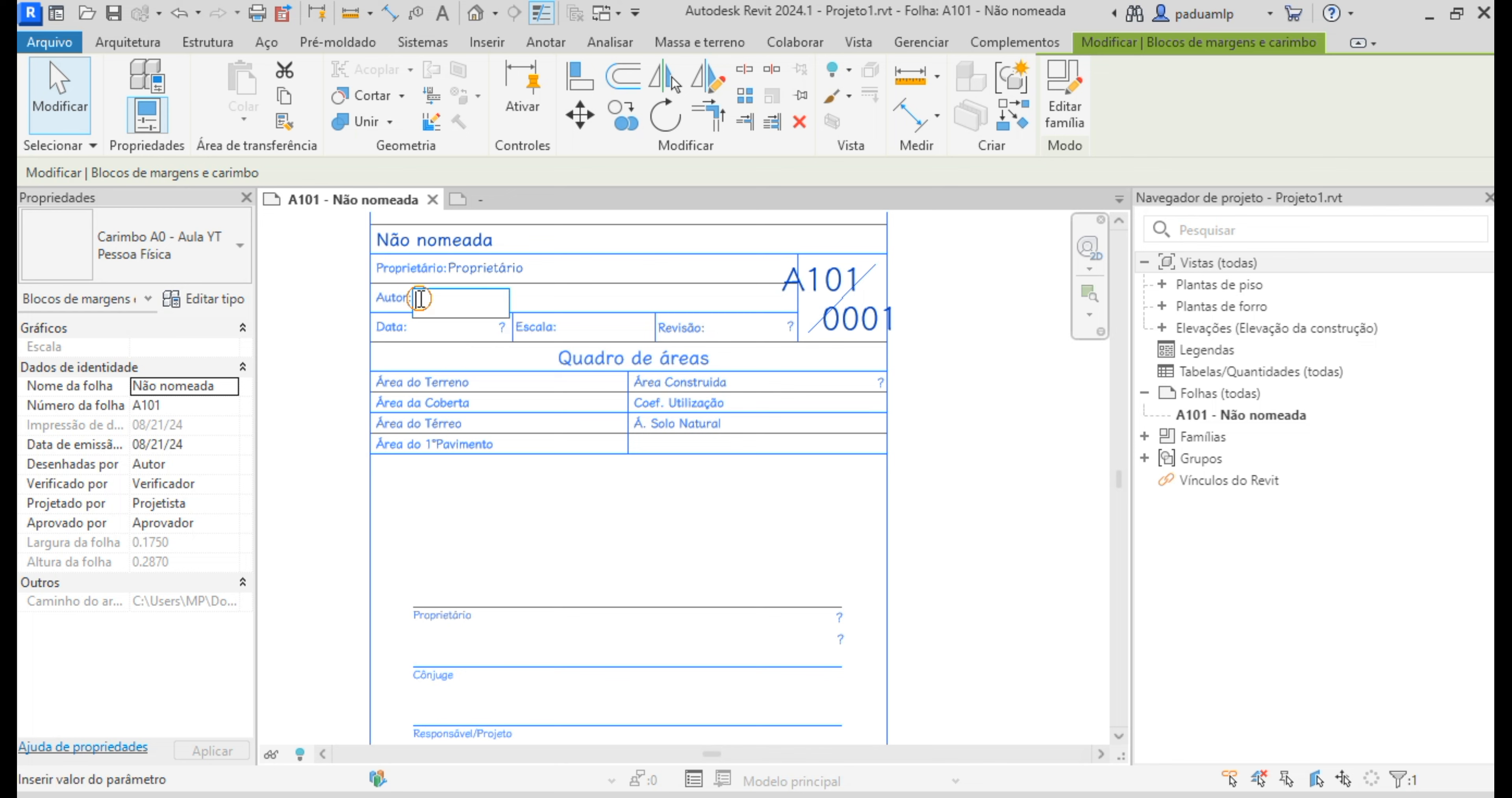
pyautogui.write('regrgrgggge')
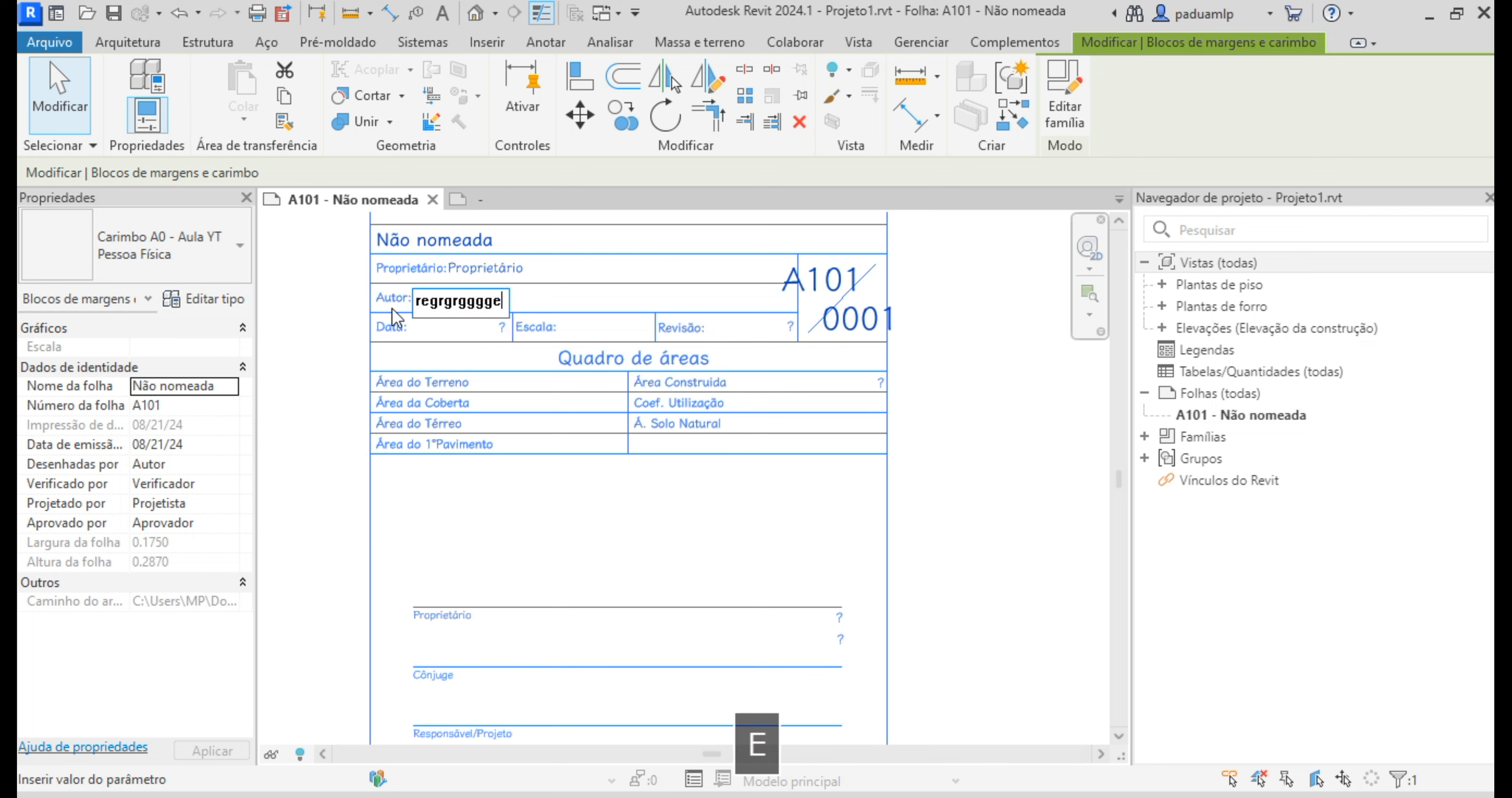
pyautogui.click(321, 326)
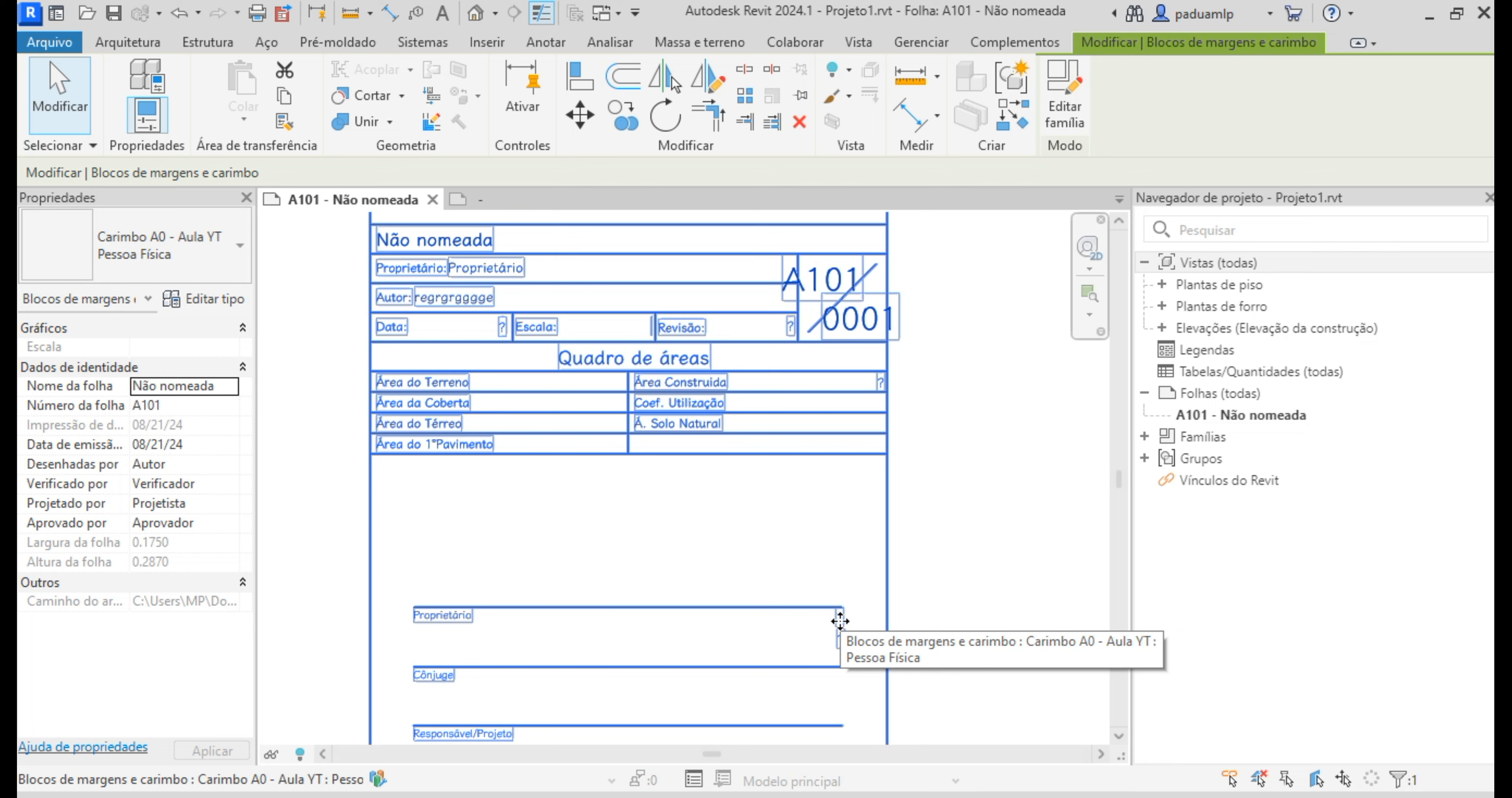
pyautogui.scroll(-3, 674, 580)
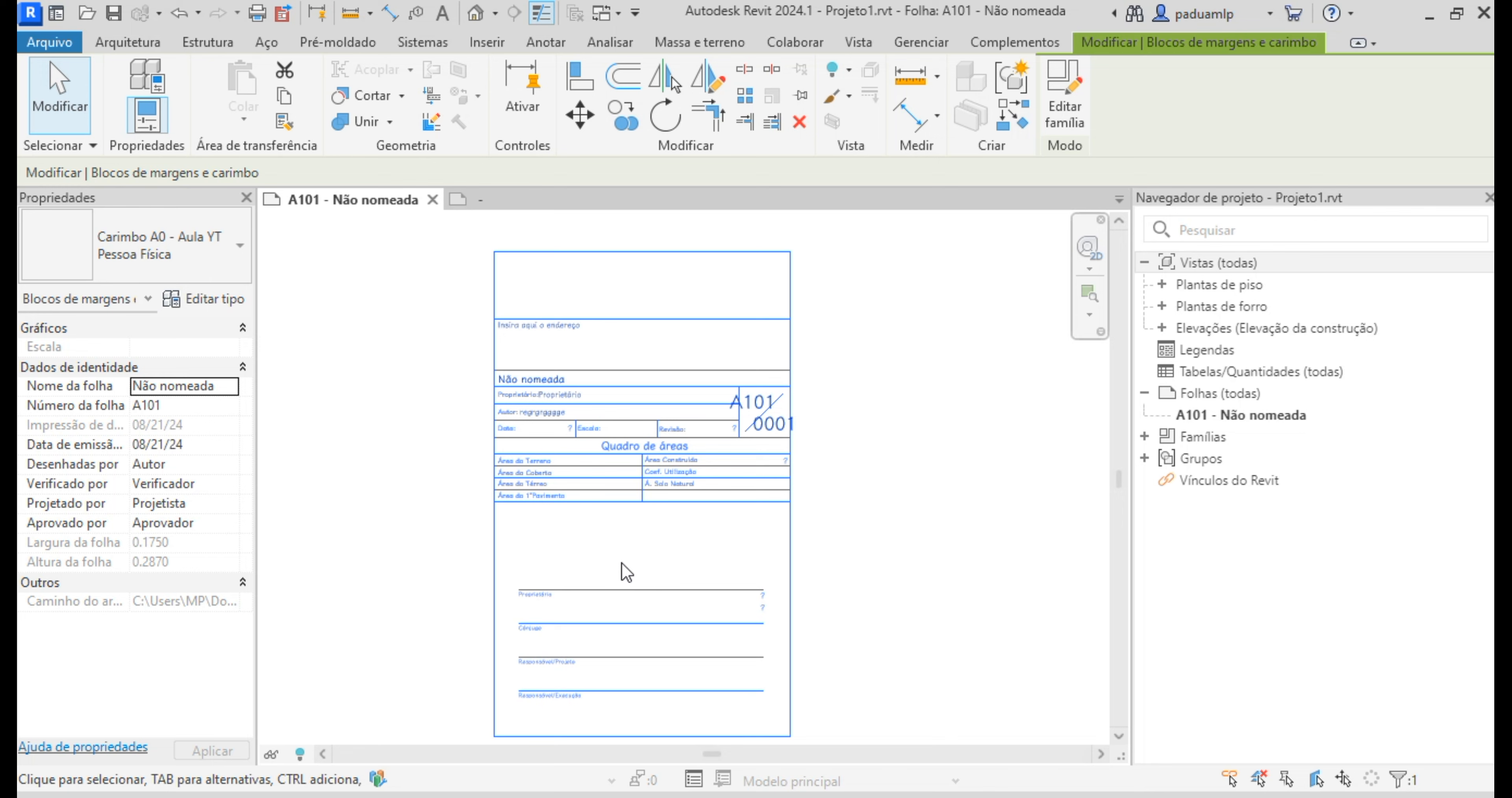
pyautogui.click(436, 568)
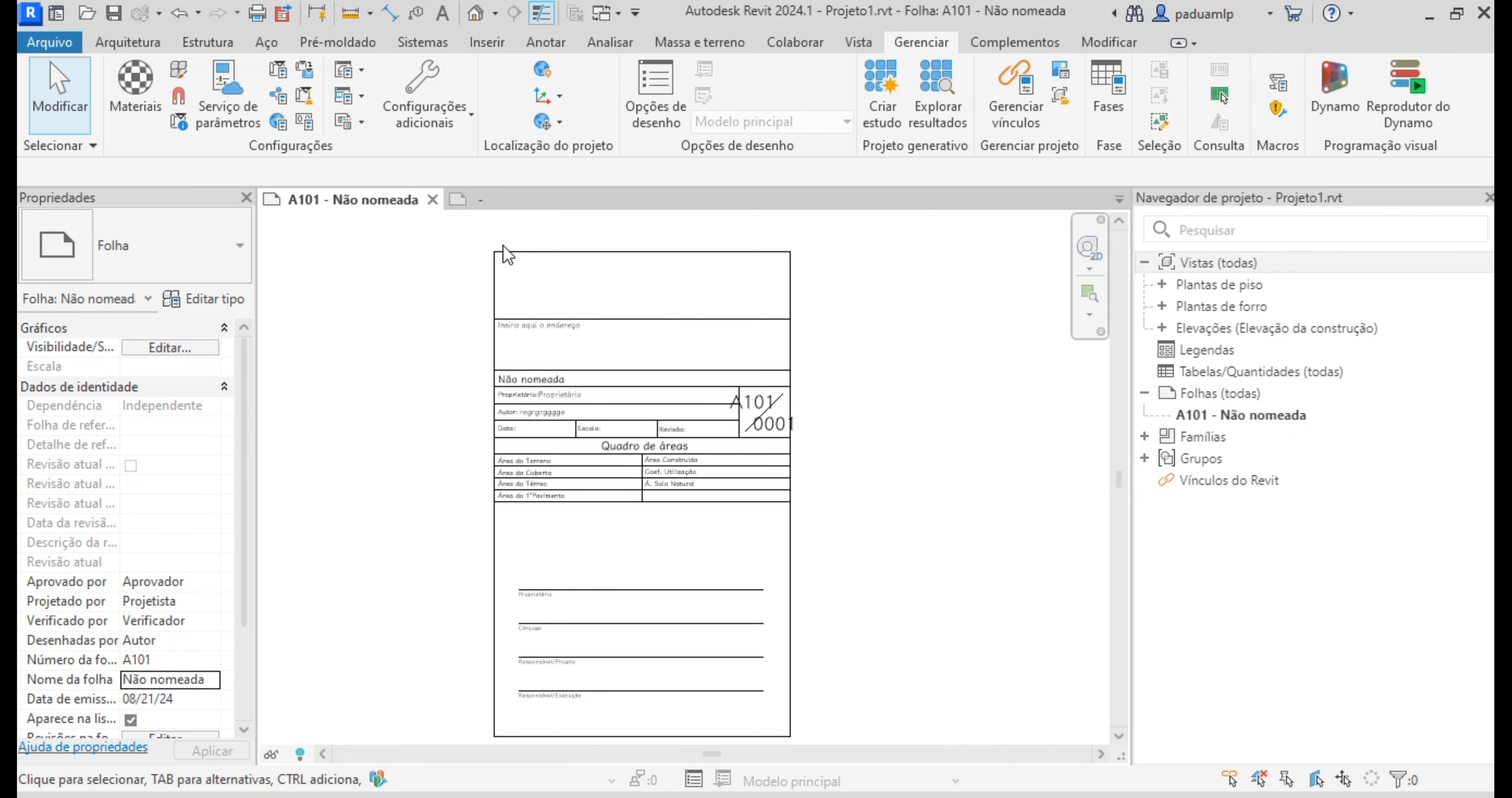
# Step: Start a new project parameter and make it a shared parameter (Parâmetros compartilhados)
pyautogui.click(280, 72)
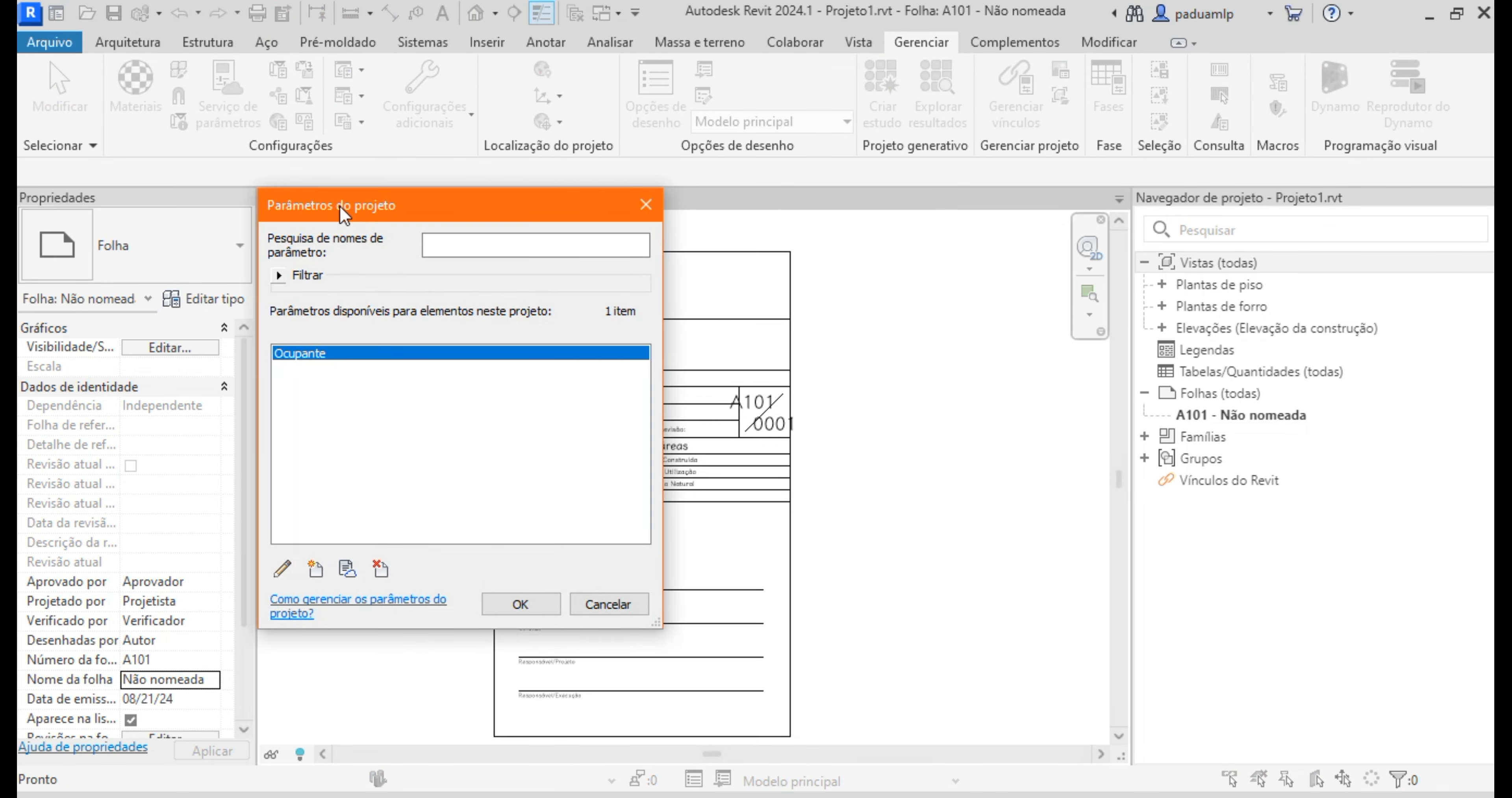
pyautogui.click(422, 481)
pyautogui.click(316, 576)
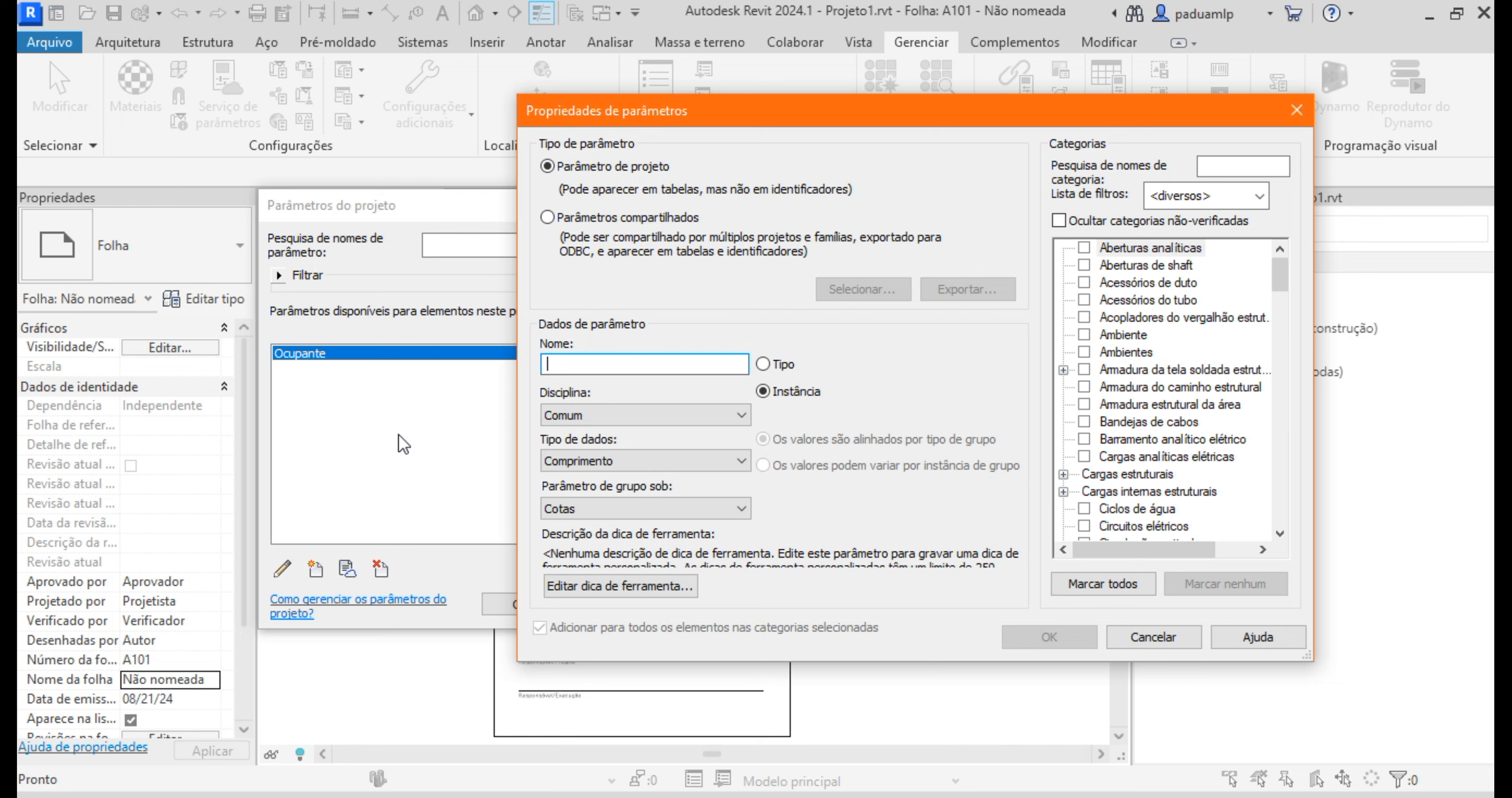
pyautogui.click(546, 217)
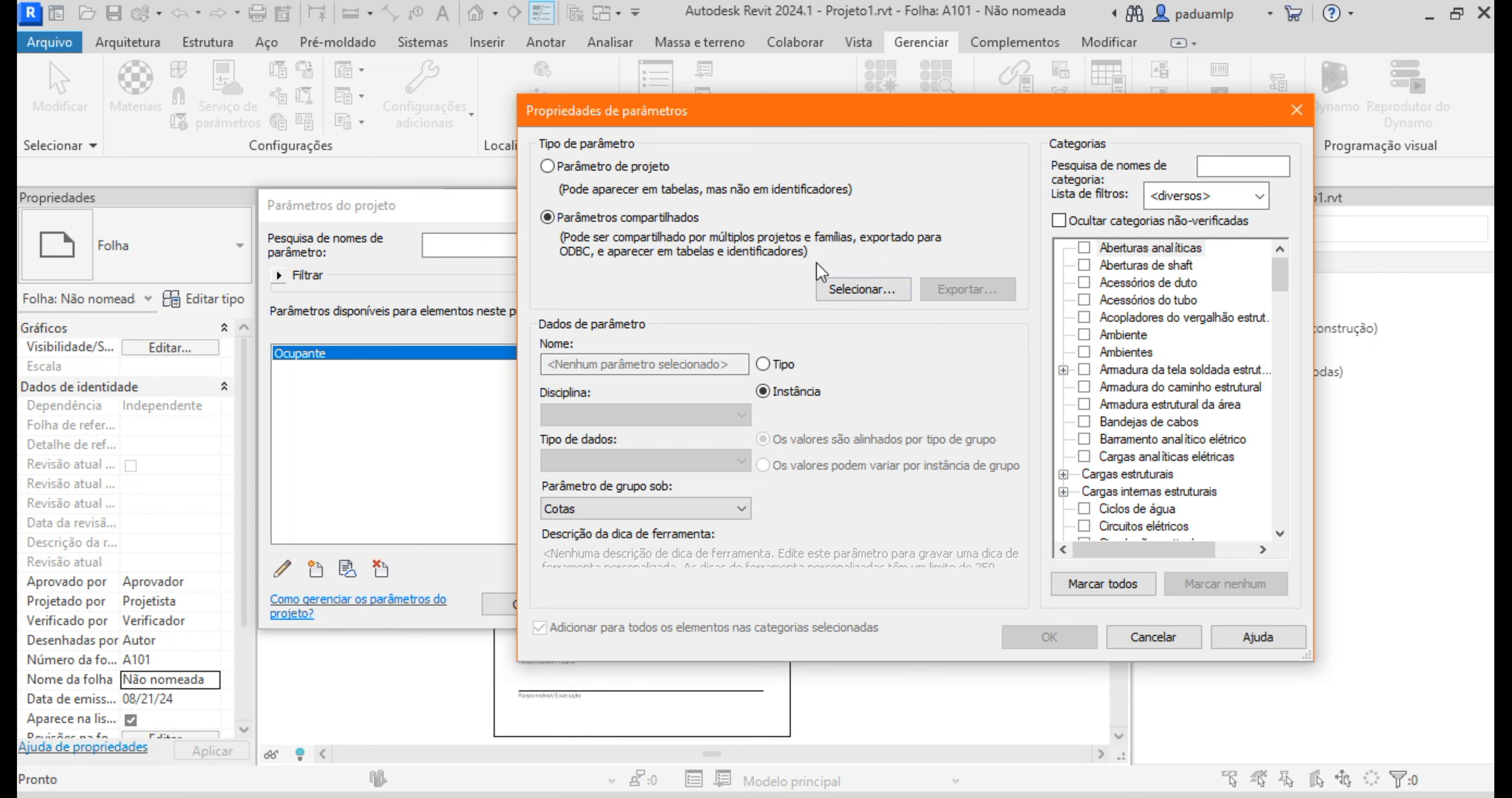
# Step: Choose the Área Teste shared parameter from the Textos e Carimbos group for the new project parameter
pyautogui.click(856, 290)
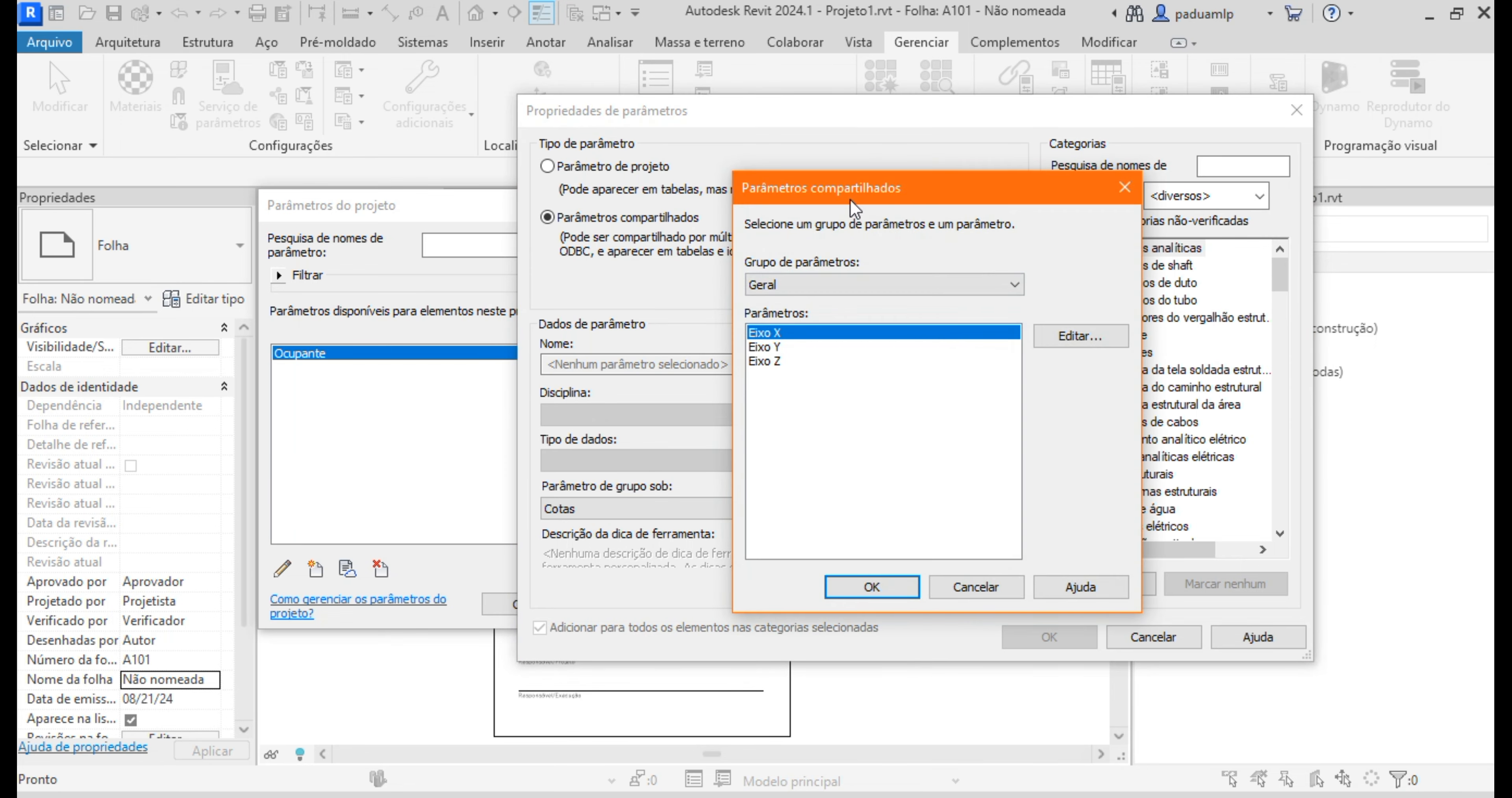
pyautogui.moveTo(850, 199); pyautogui.dragTo(1012, 155)
pyautogui.click(968, 241)
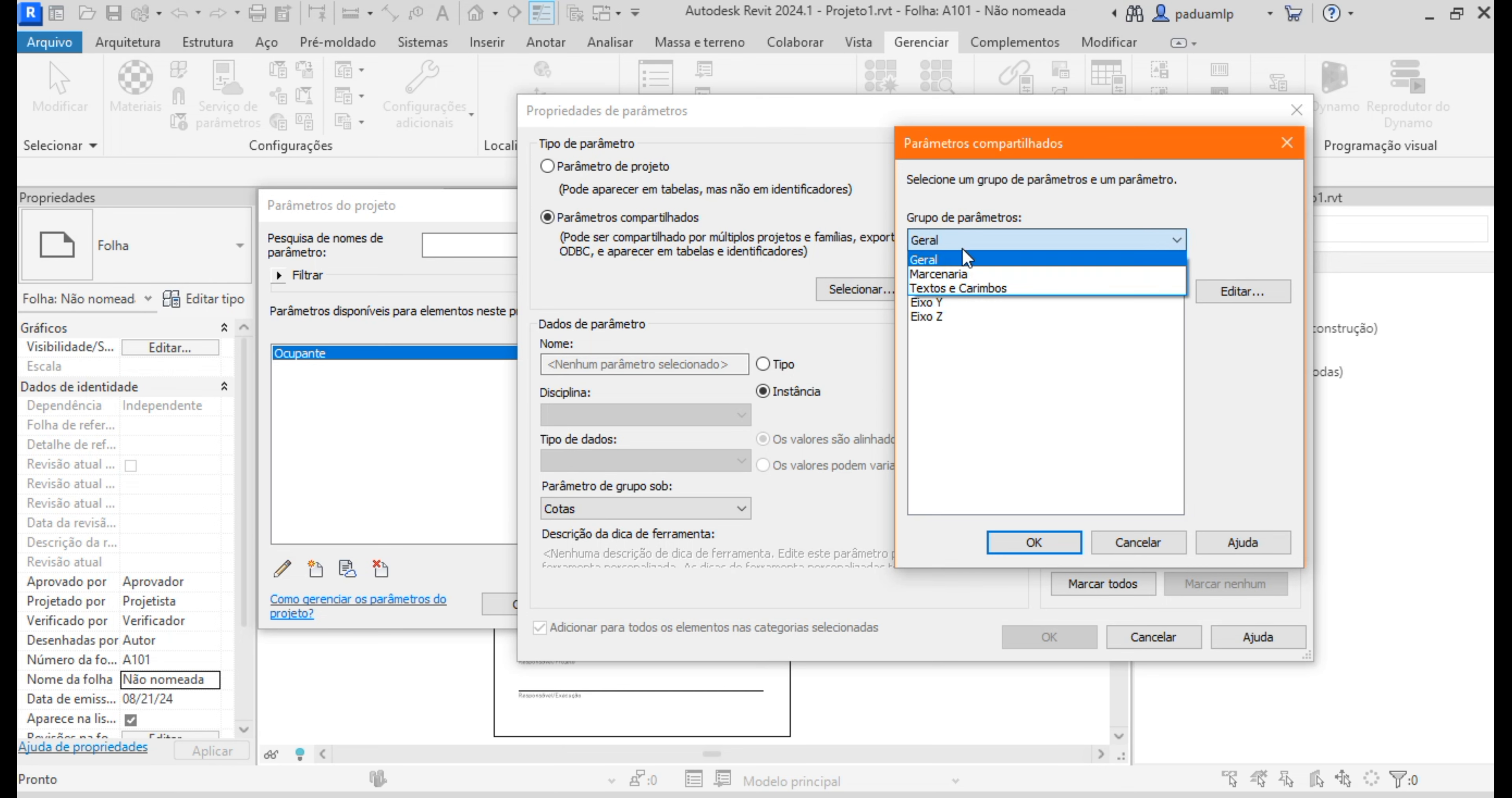
pyautogui.click(950, 290)
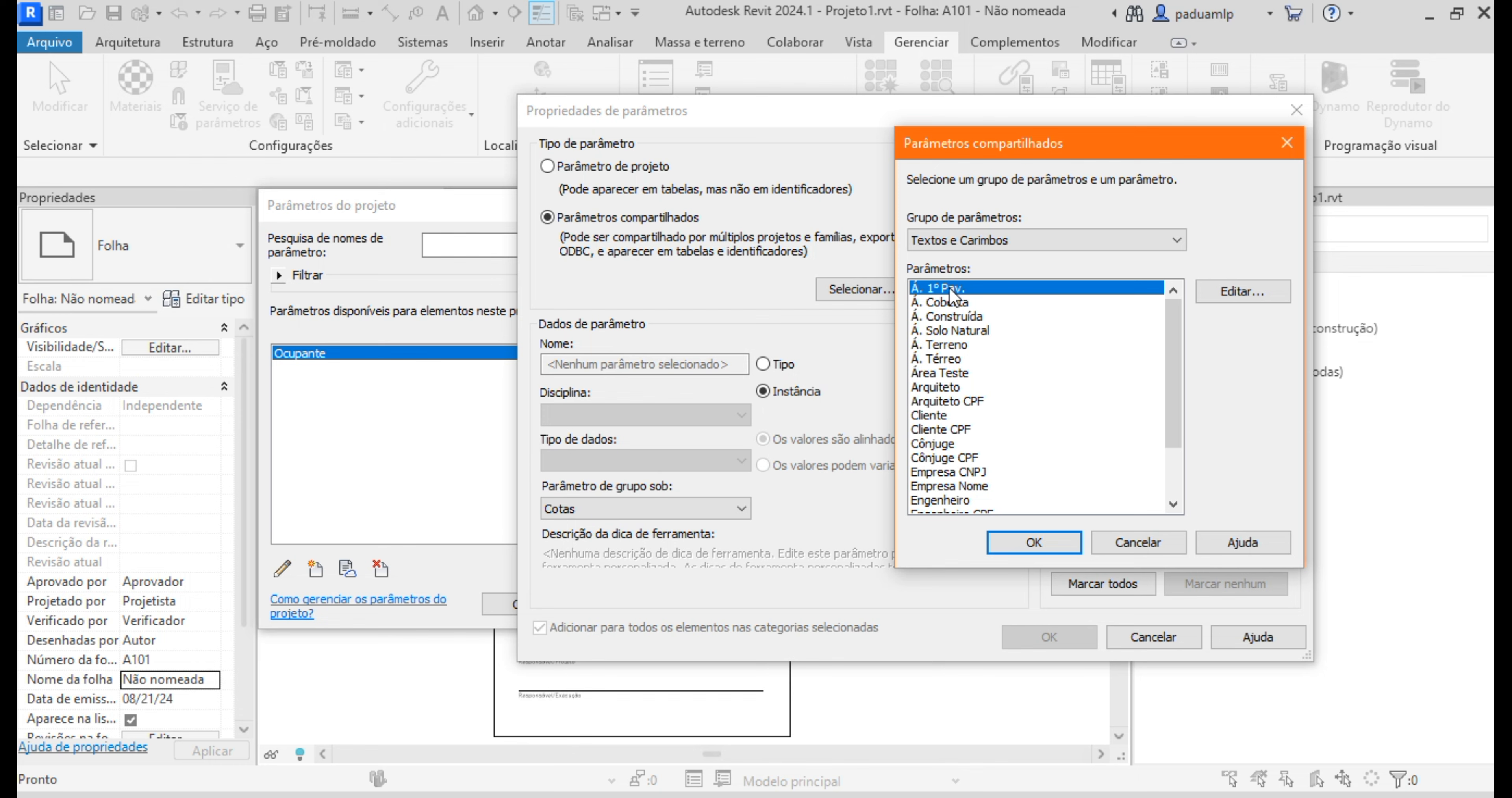
pyautogui.click(926, 375)
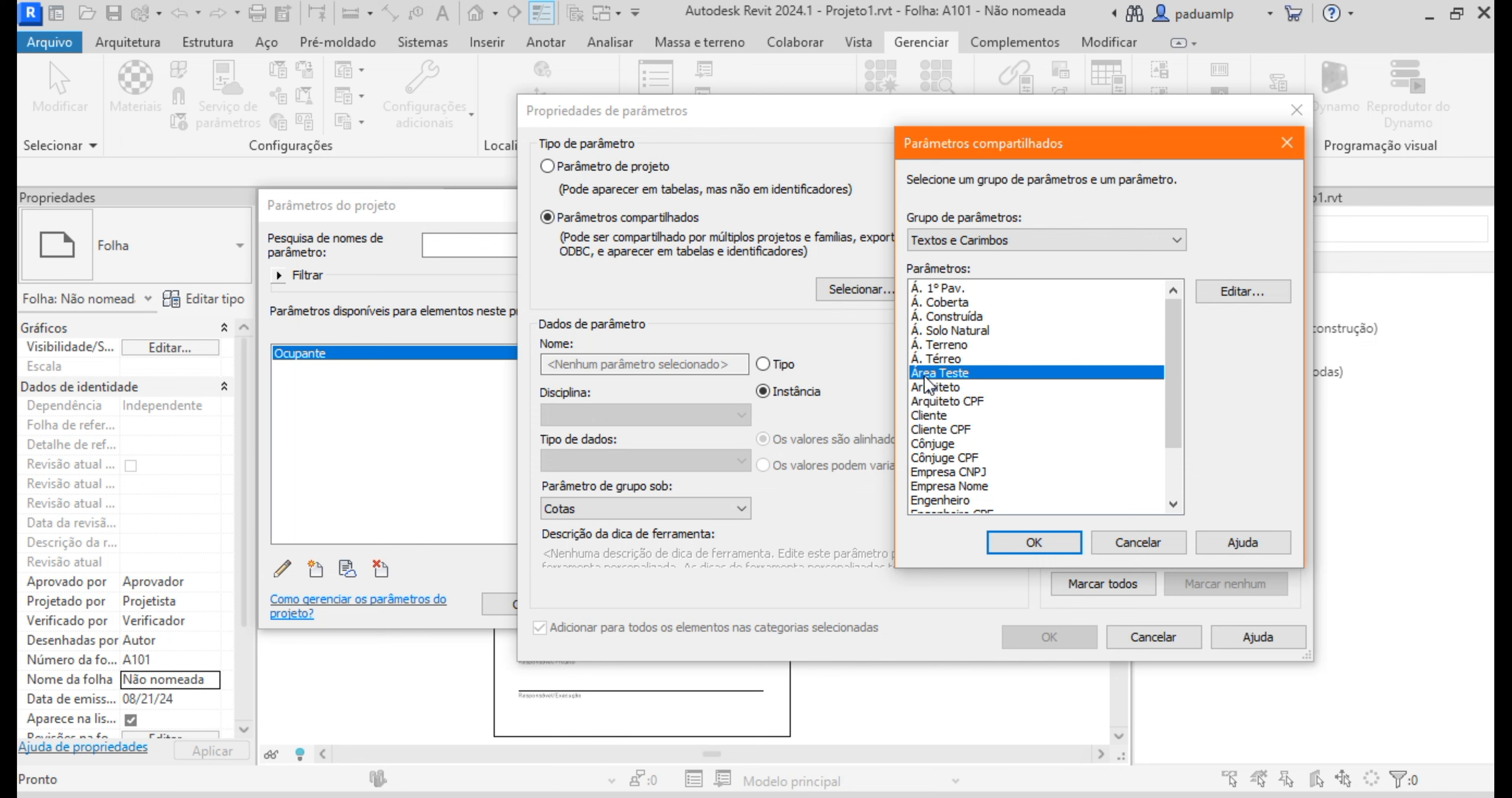
pyautogui.click(1033, 542)
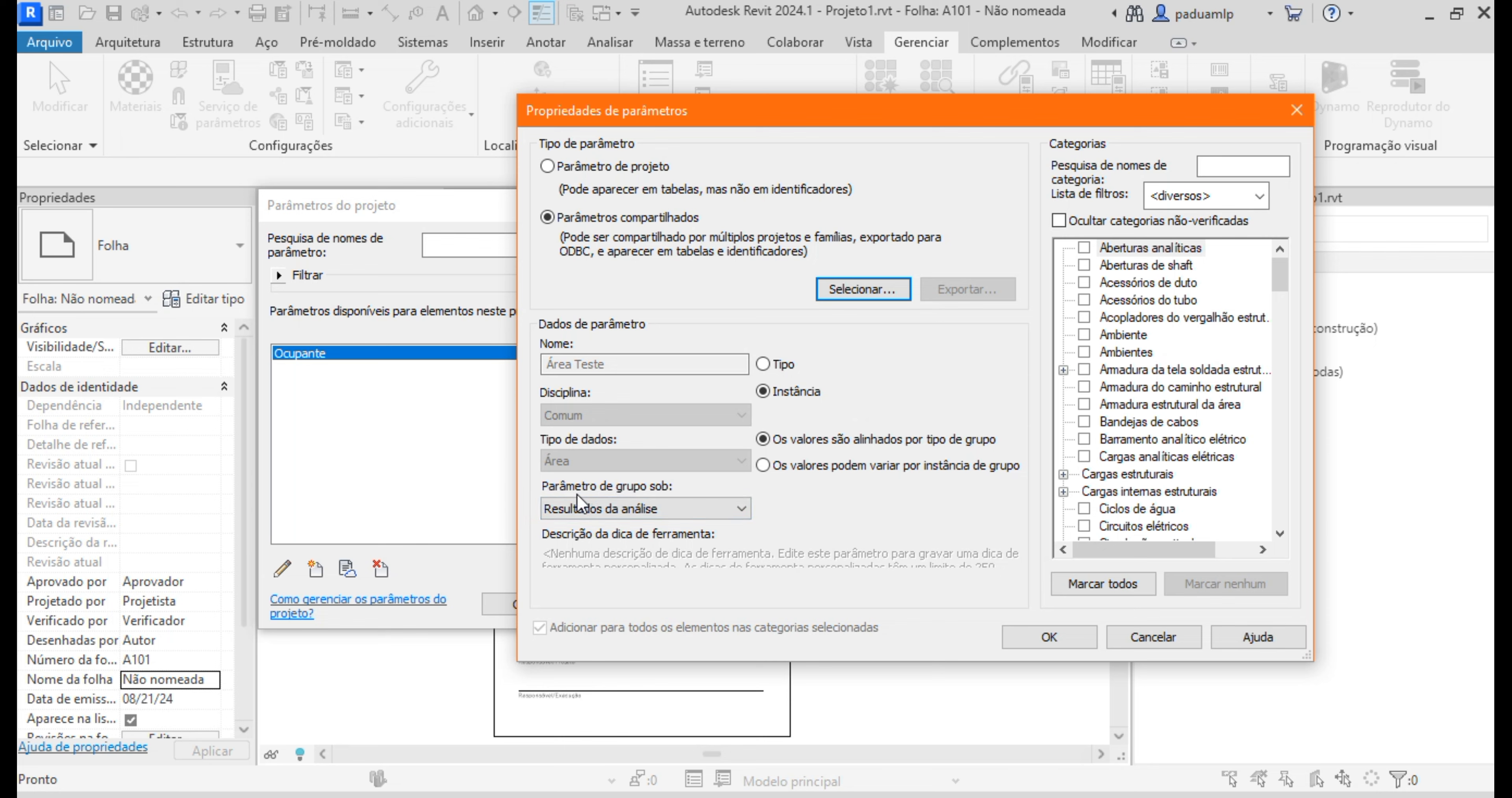
# Step: Group the Área Teste project parameter under Dados de identidade
pyautogui.click(596, 509)
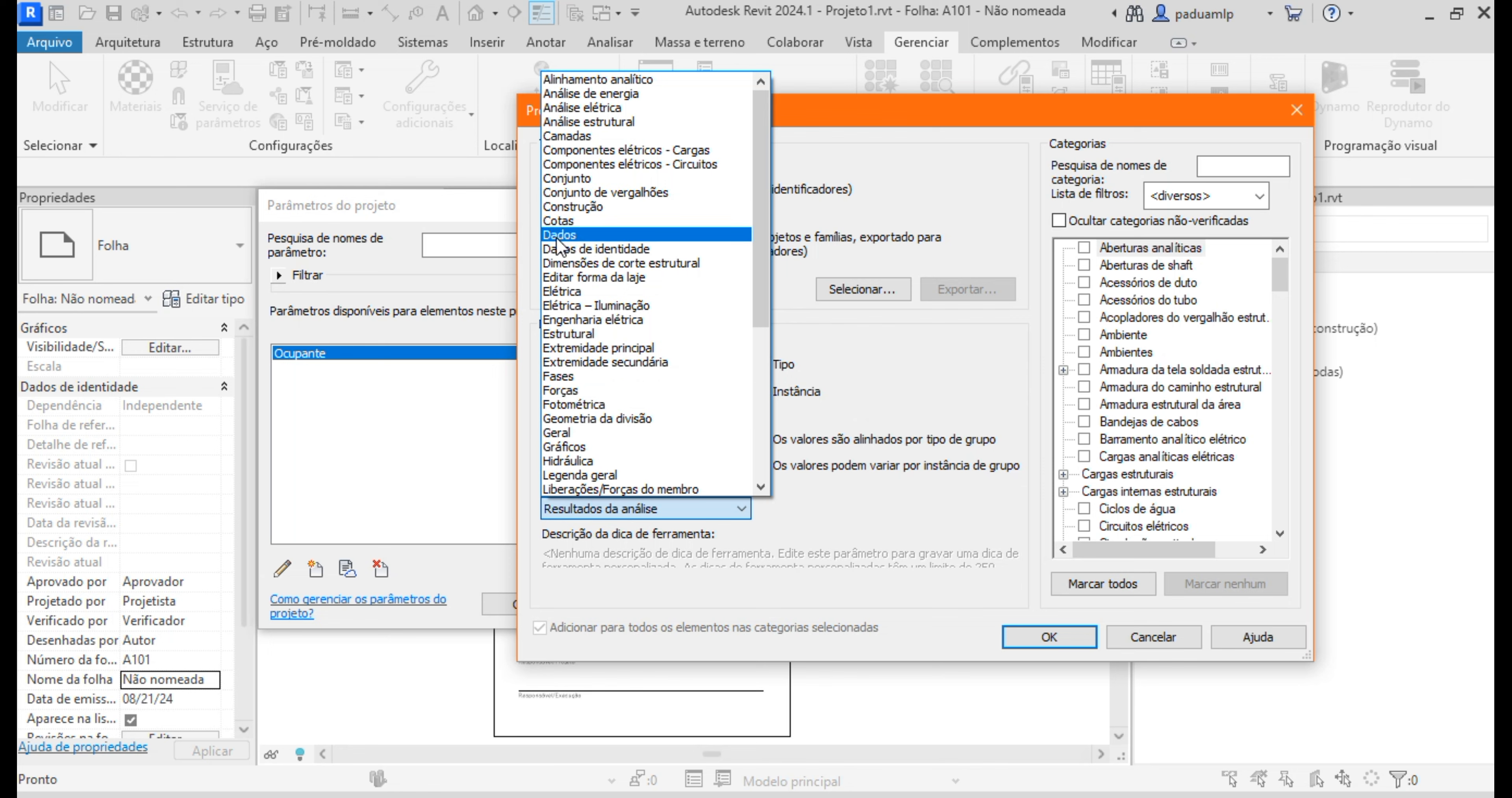
pyautogui.click(567, 256)
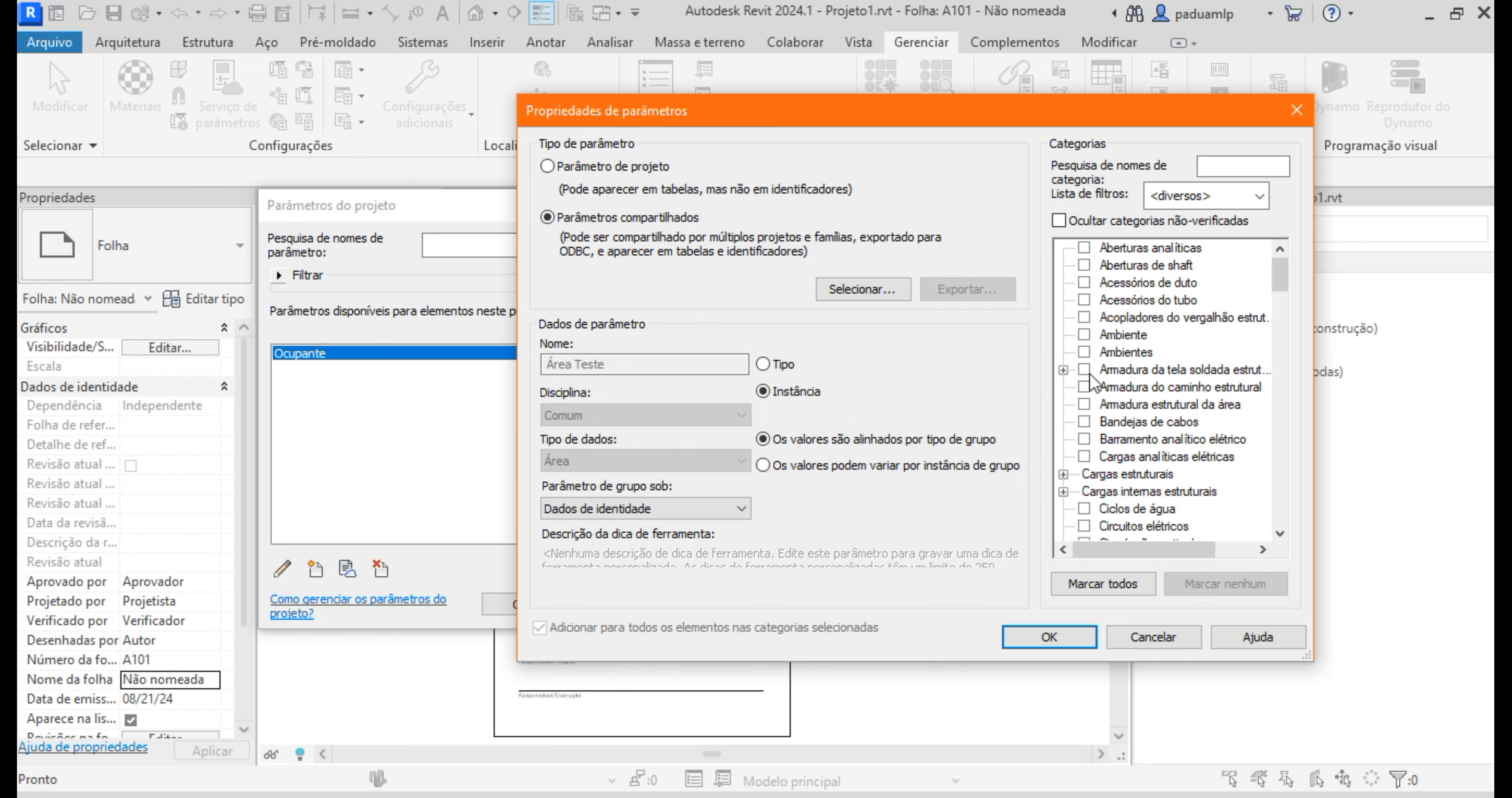
pyautogui.scroll(-10, 1157, 315)
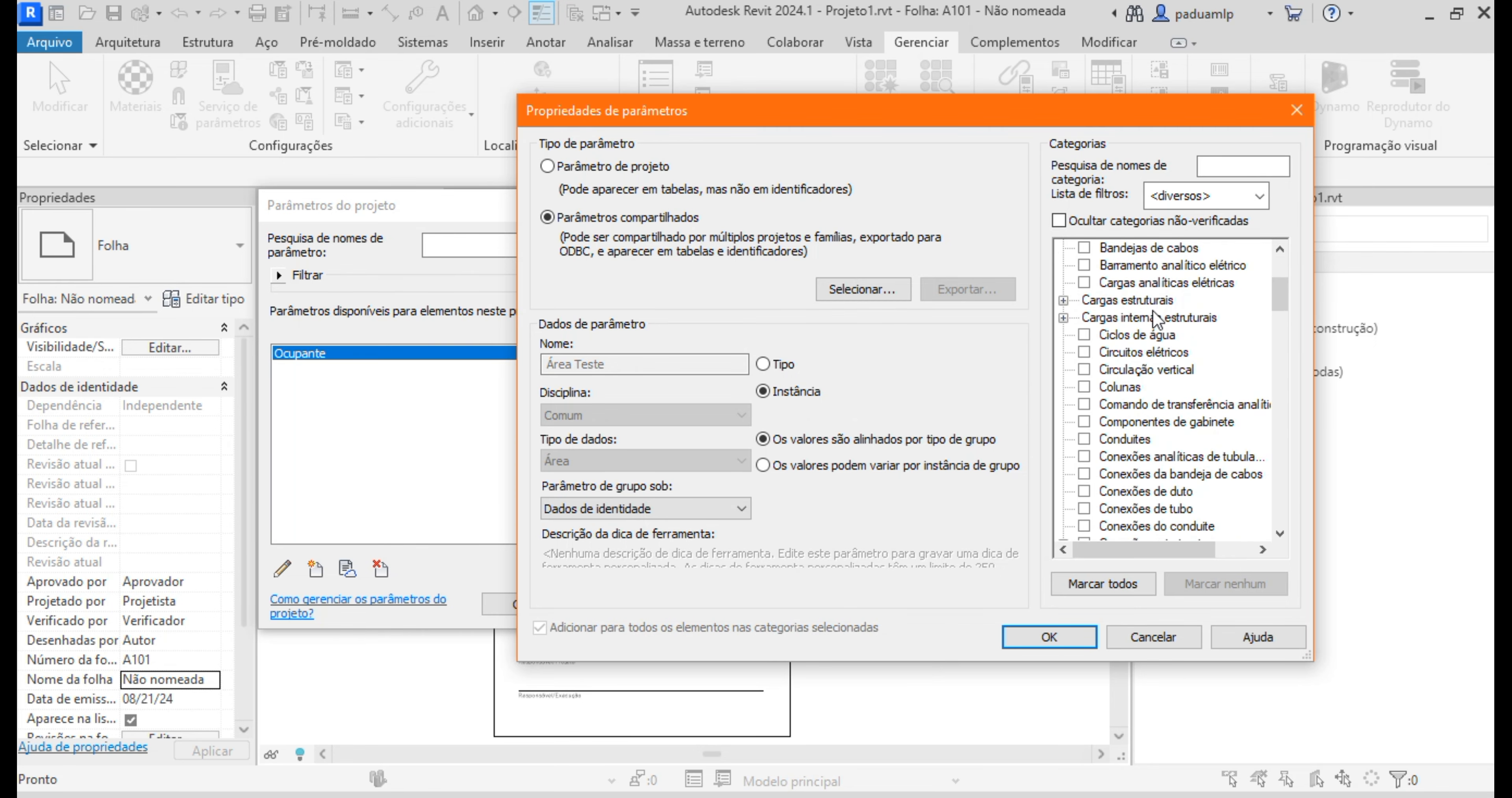
pyautogui.scroll(-7, 1156, 311)
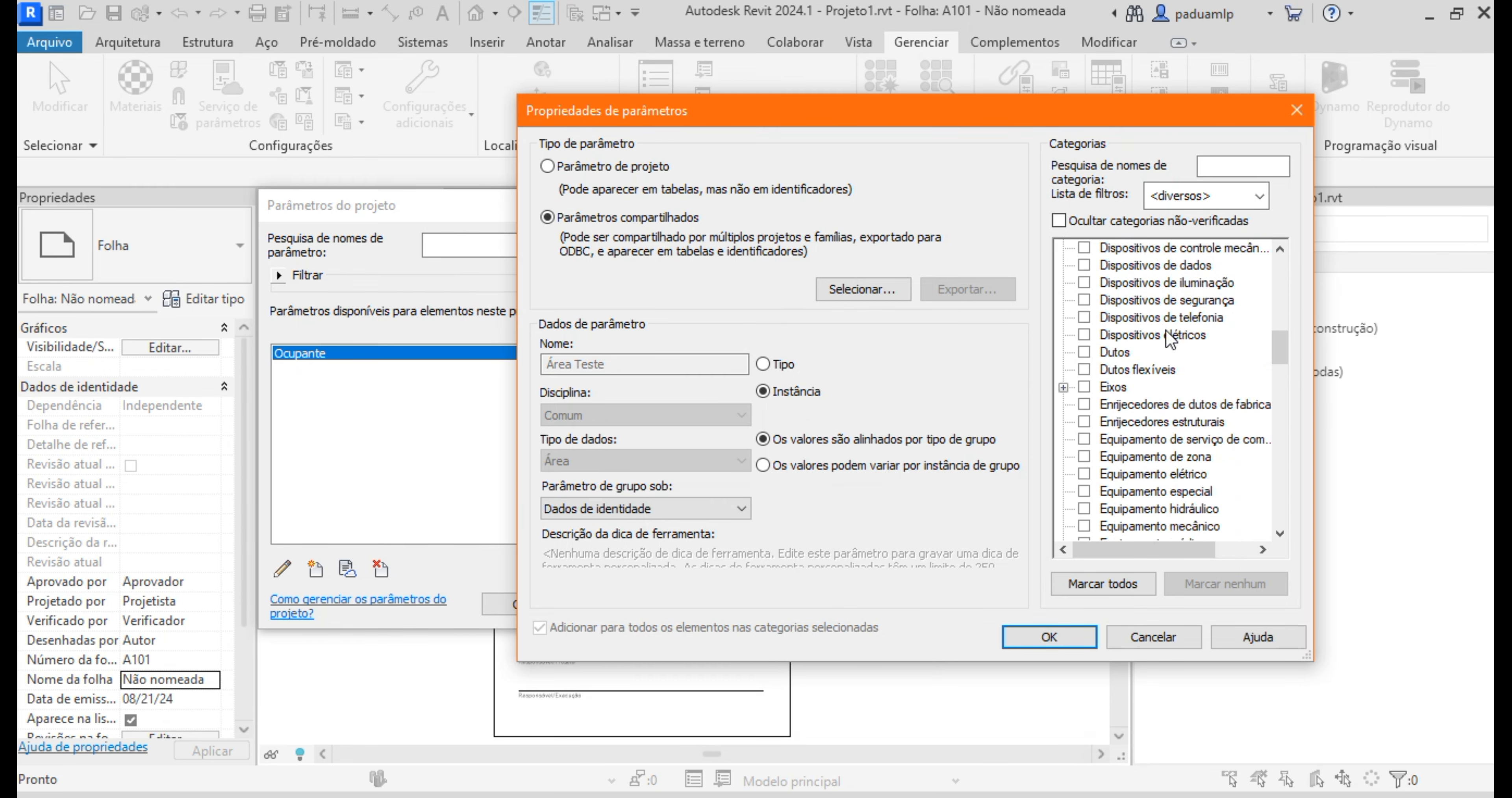
pyautogui.moveTo(1282, 360); pyautogui.dragTo(1256, 282)
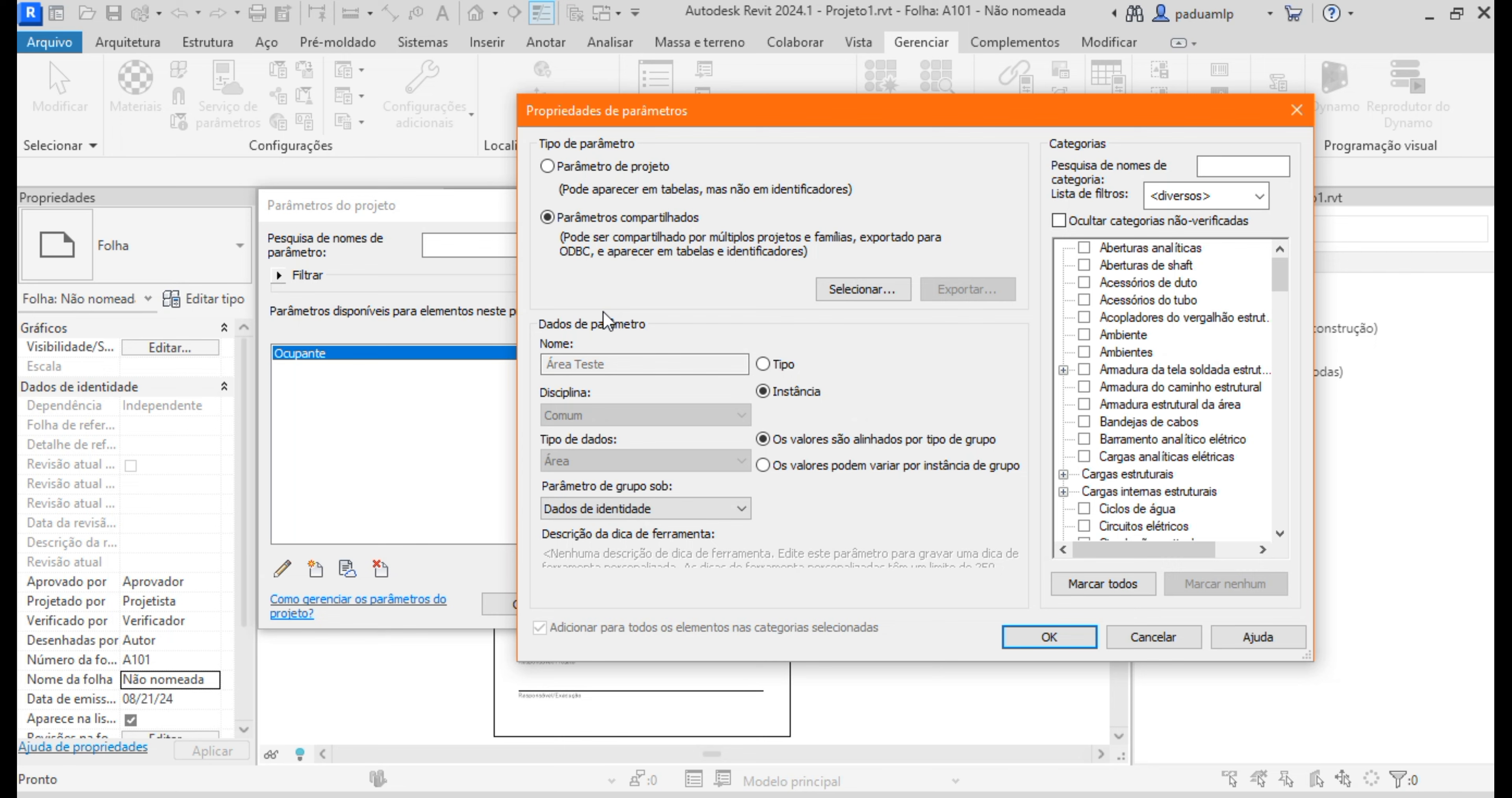
pyautogui.moveTo(1277, 269); pyautogui.dragTo(1286, 401)
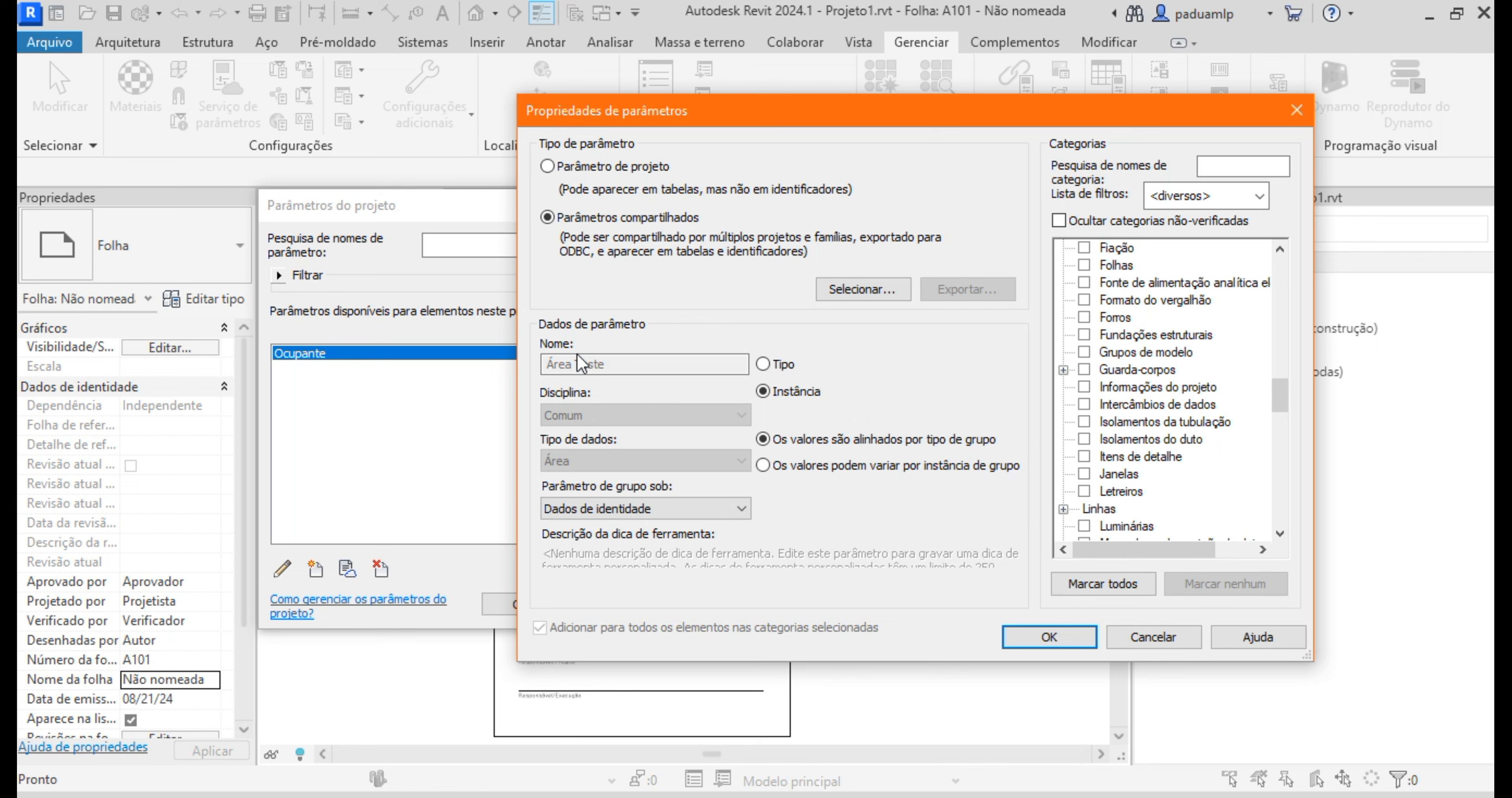
pyautogui.click(1114, 469)
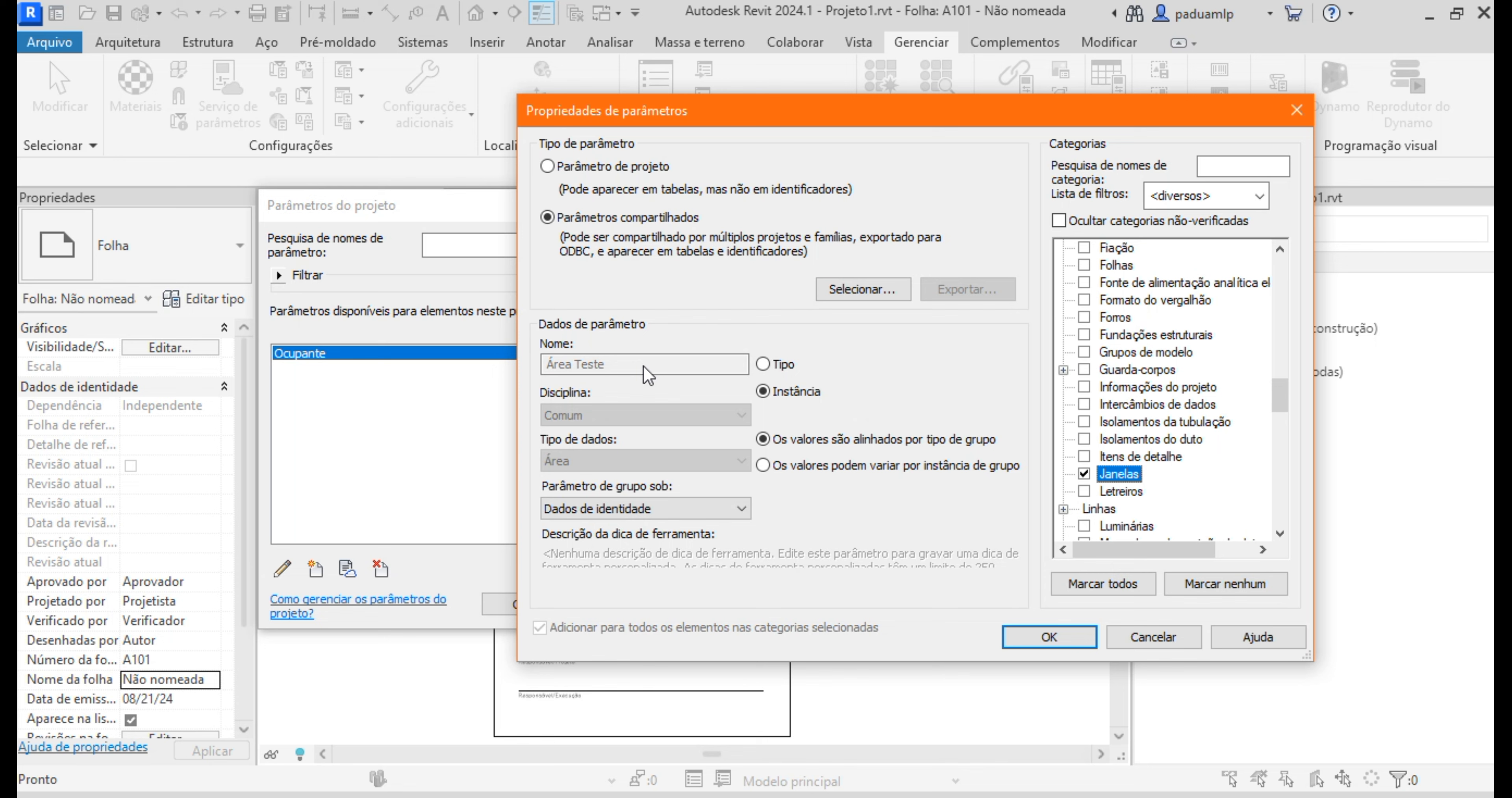
pyautogui.scroll(-1, 983, 490)
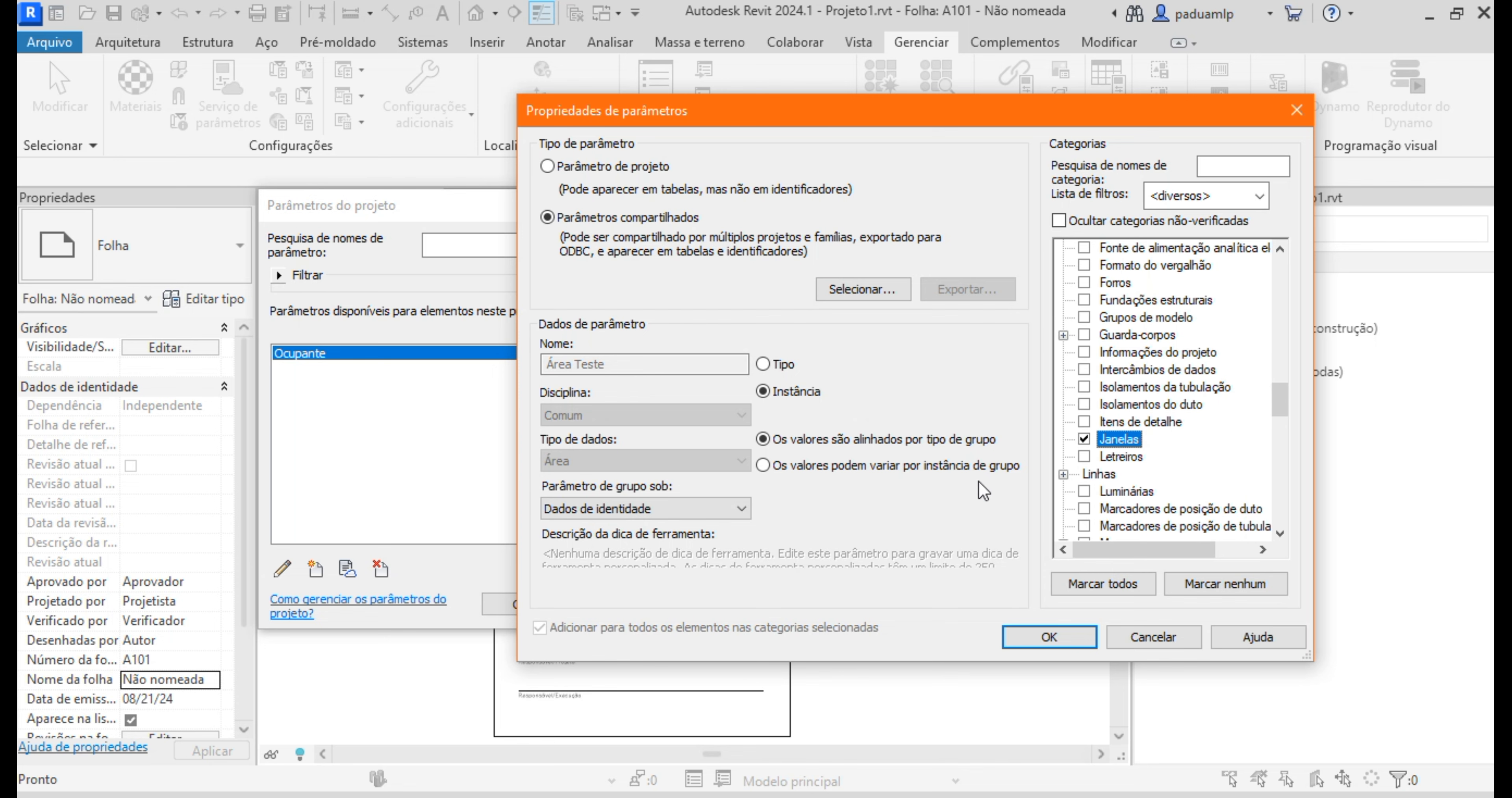
pyautogui.click(1084, 492)
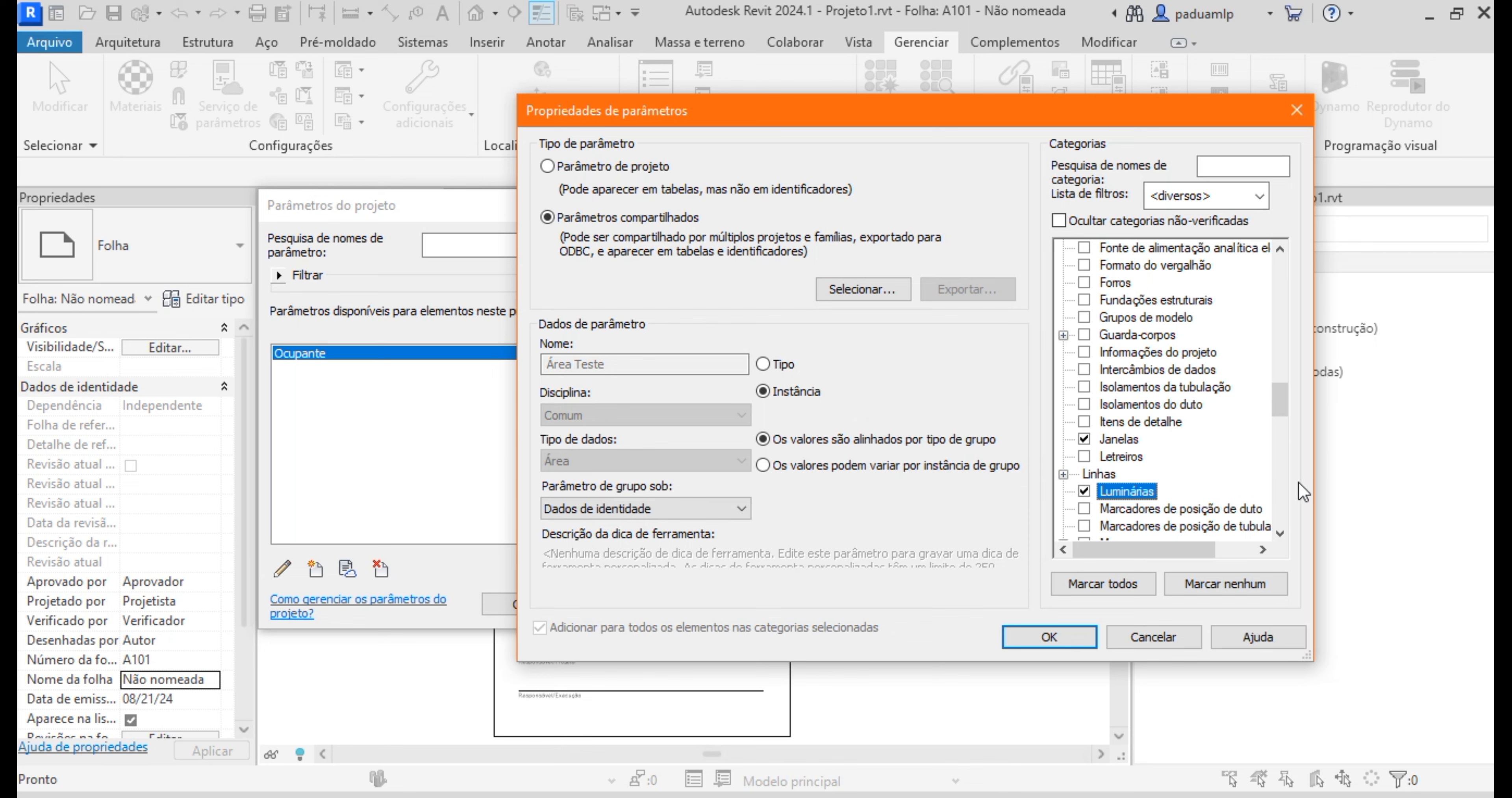
pyautogui.click(1199, 583)
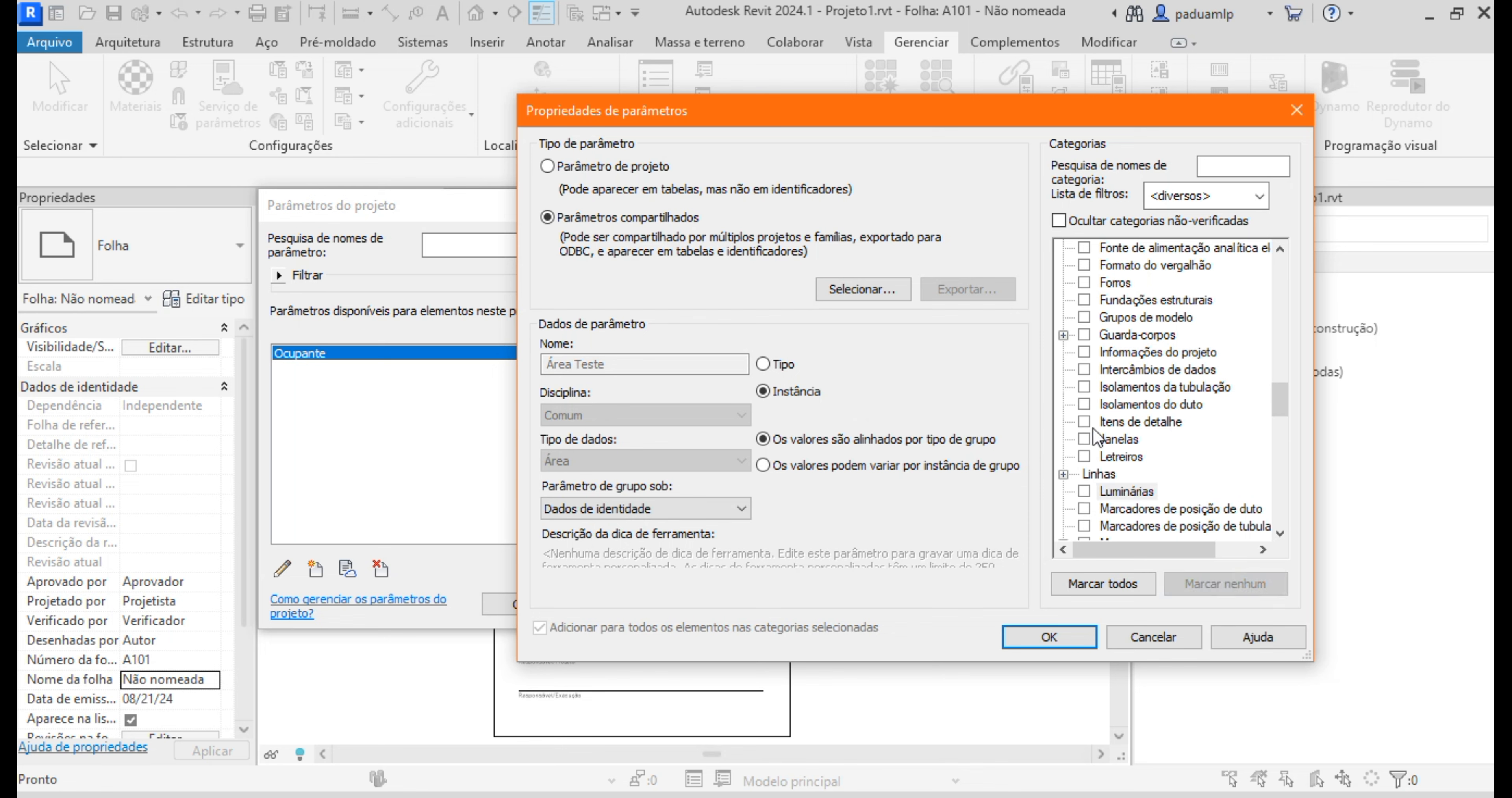
# Step: Assign the Área Teste parameter to the Folhas category and confirm the project parameters
pyautogui.scroll(3, 1127, 474)
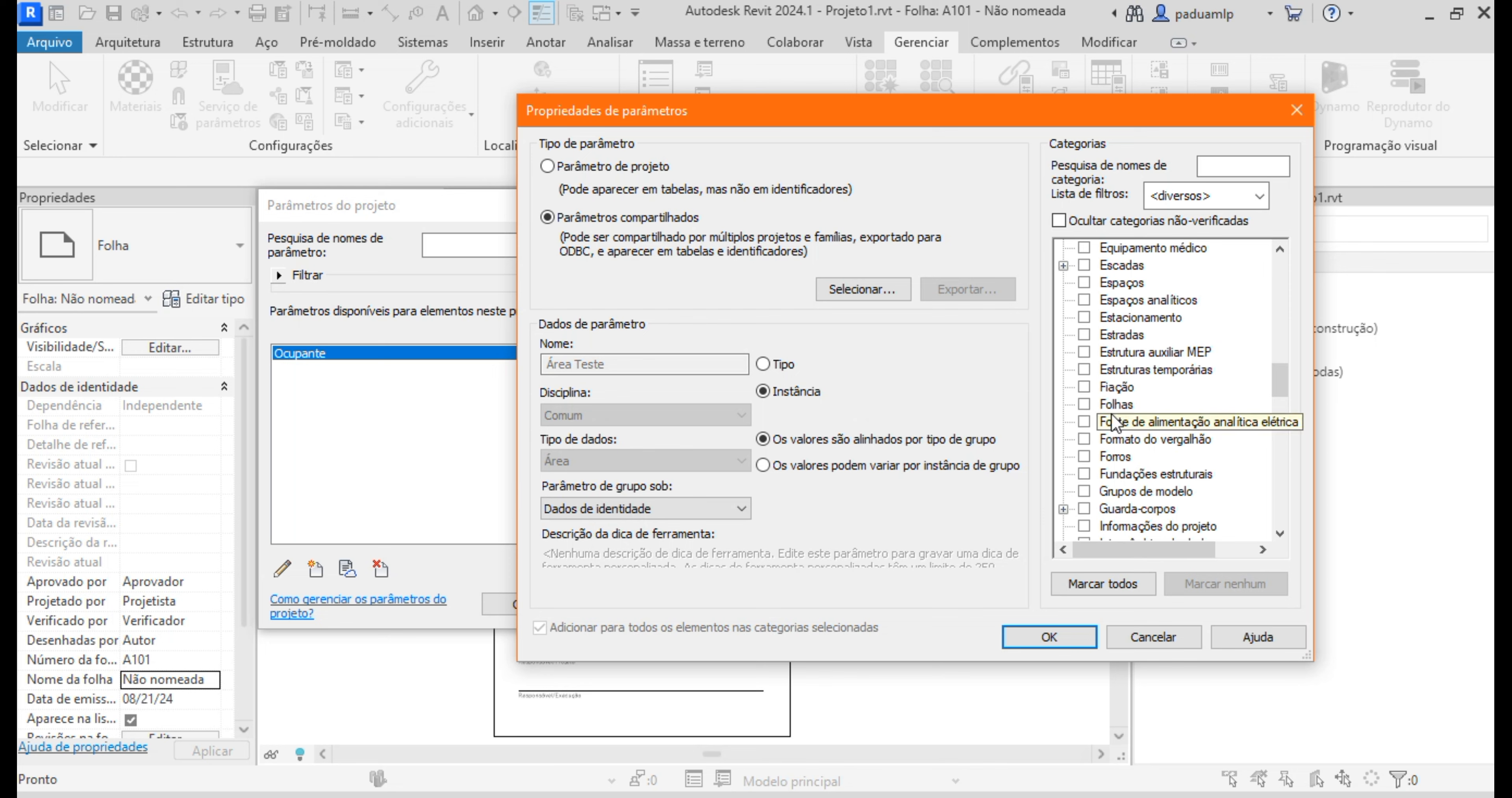
pyautogui.click(1097, 404)
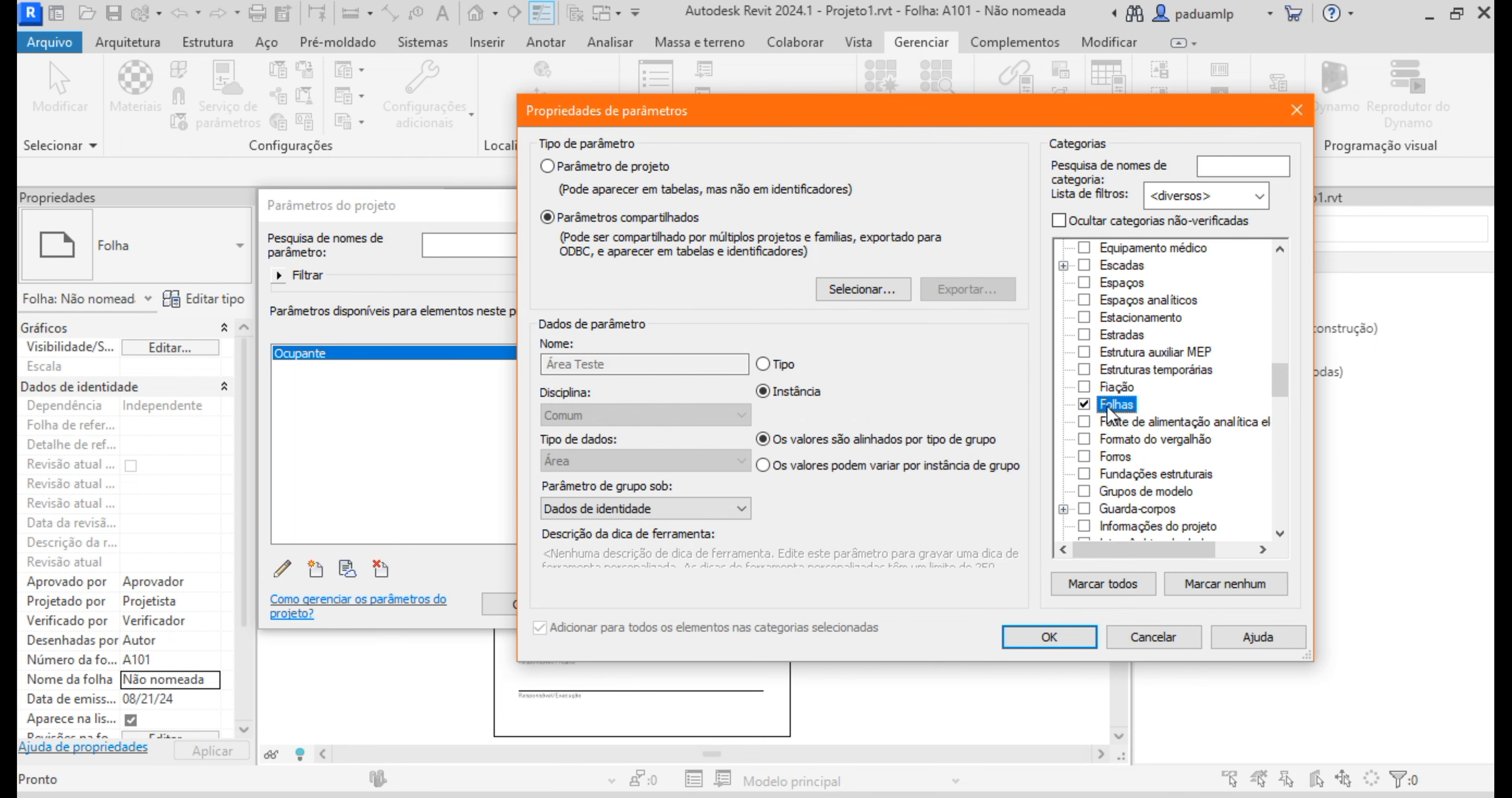
pyautogui.click(1049, 636)
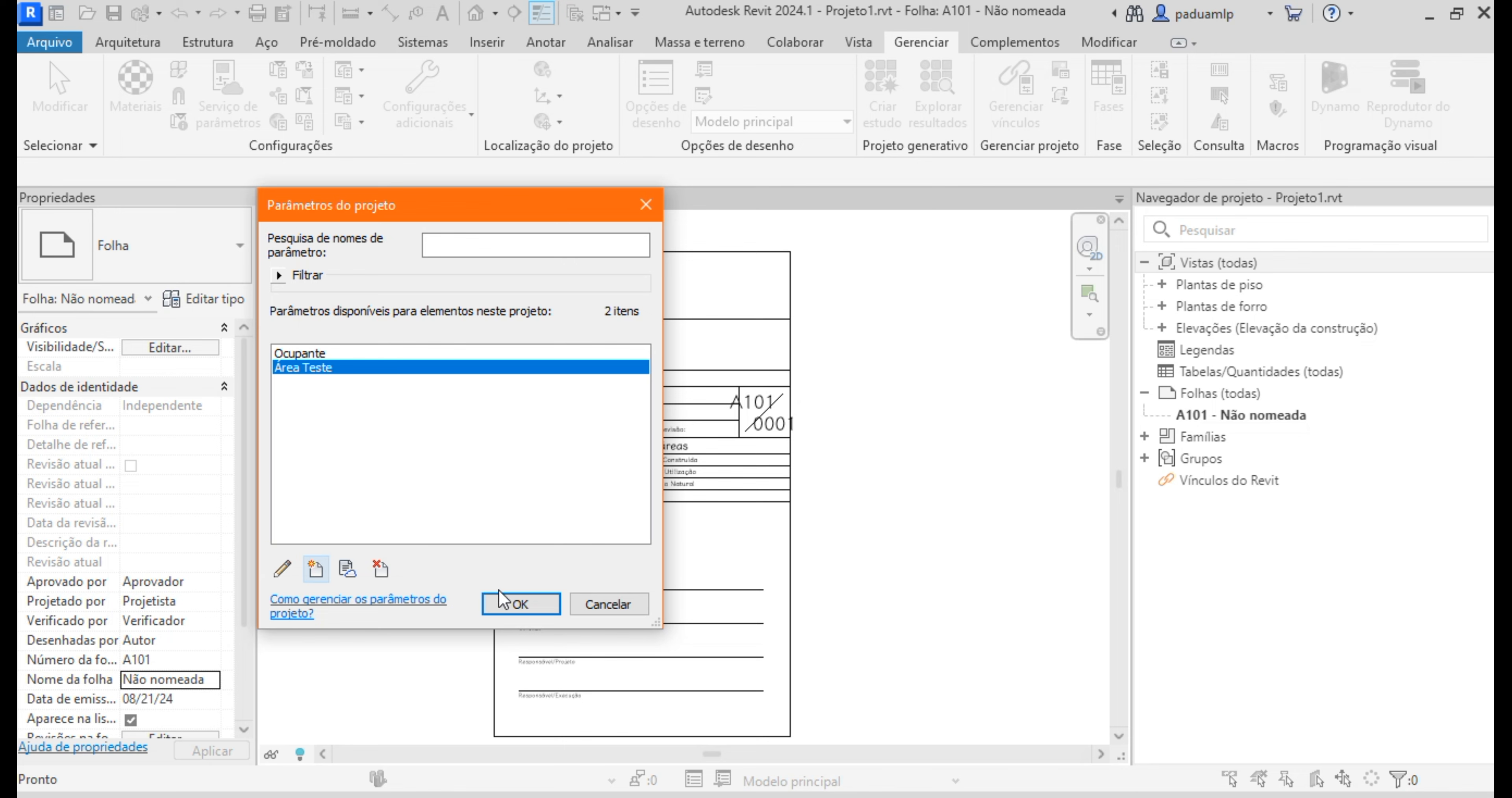
pyautogui.click(507, 605)
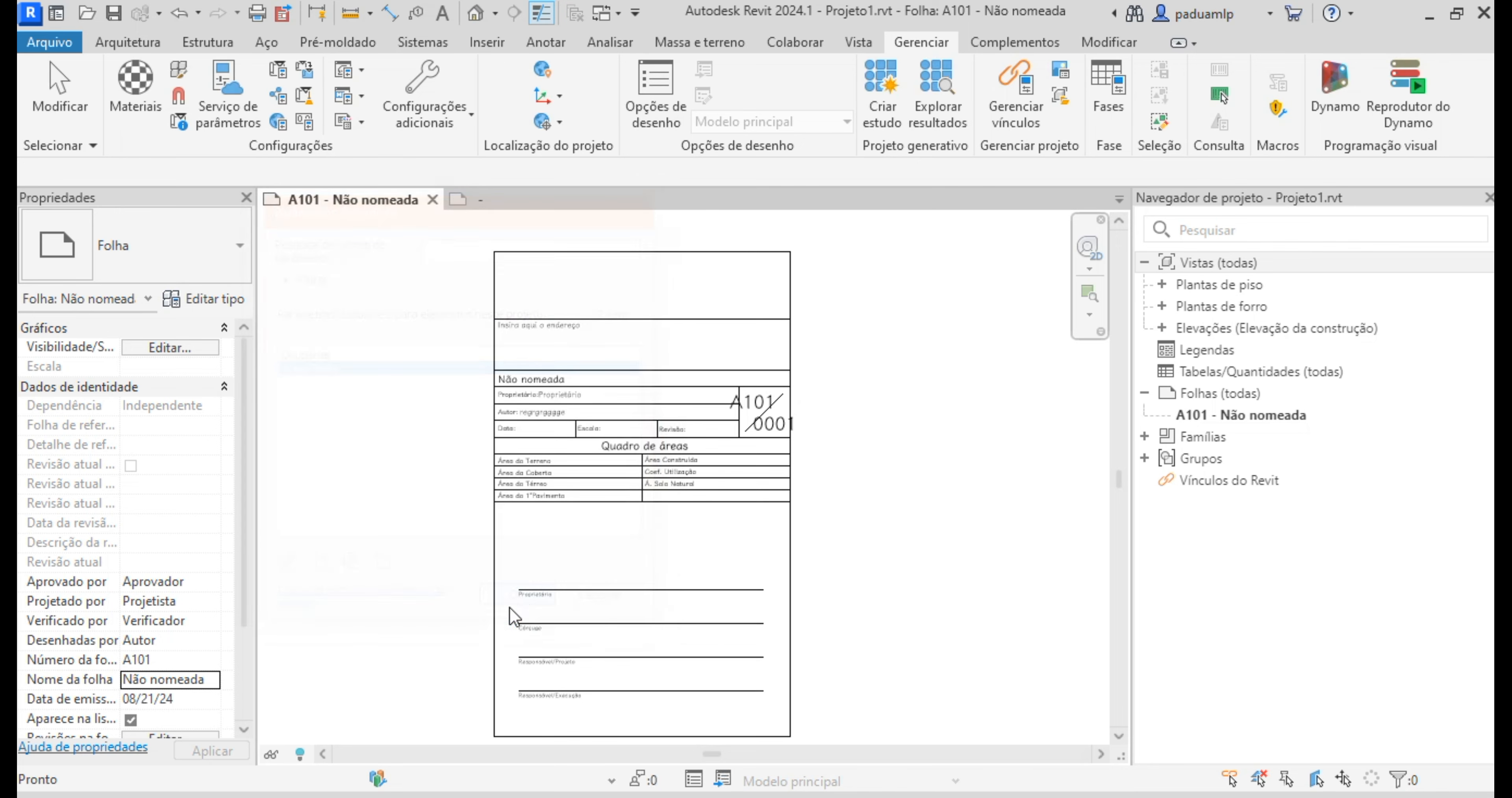
# Step: Fill the Área Construída field of the title block on sheet A101 with 2222.000
pyautogui.scroll(3, 733, 570)
pyautogui.scroll(2, 740, 570)
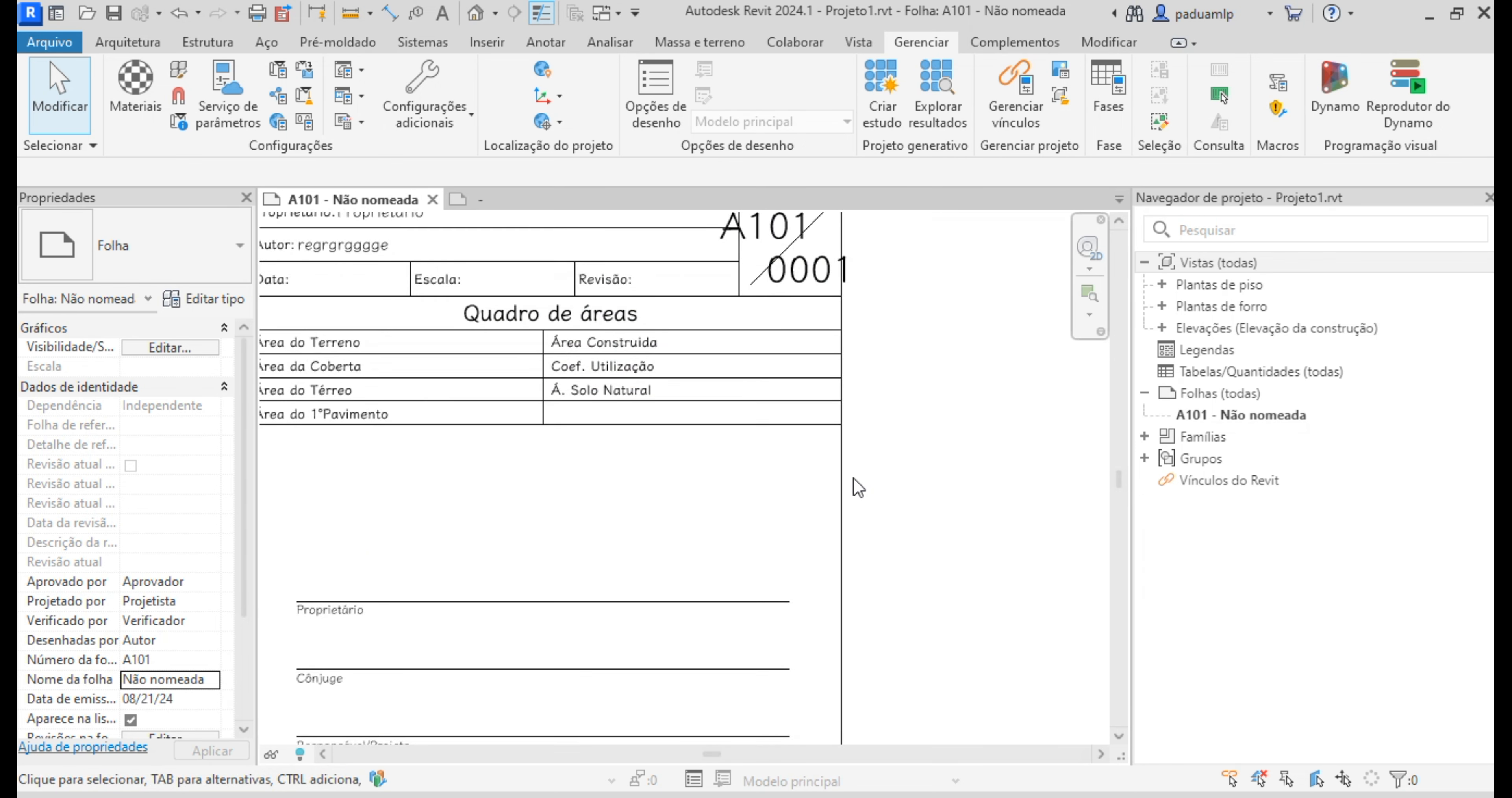
pyautogui.click(845, 494)
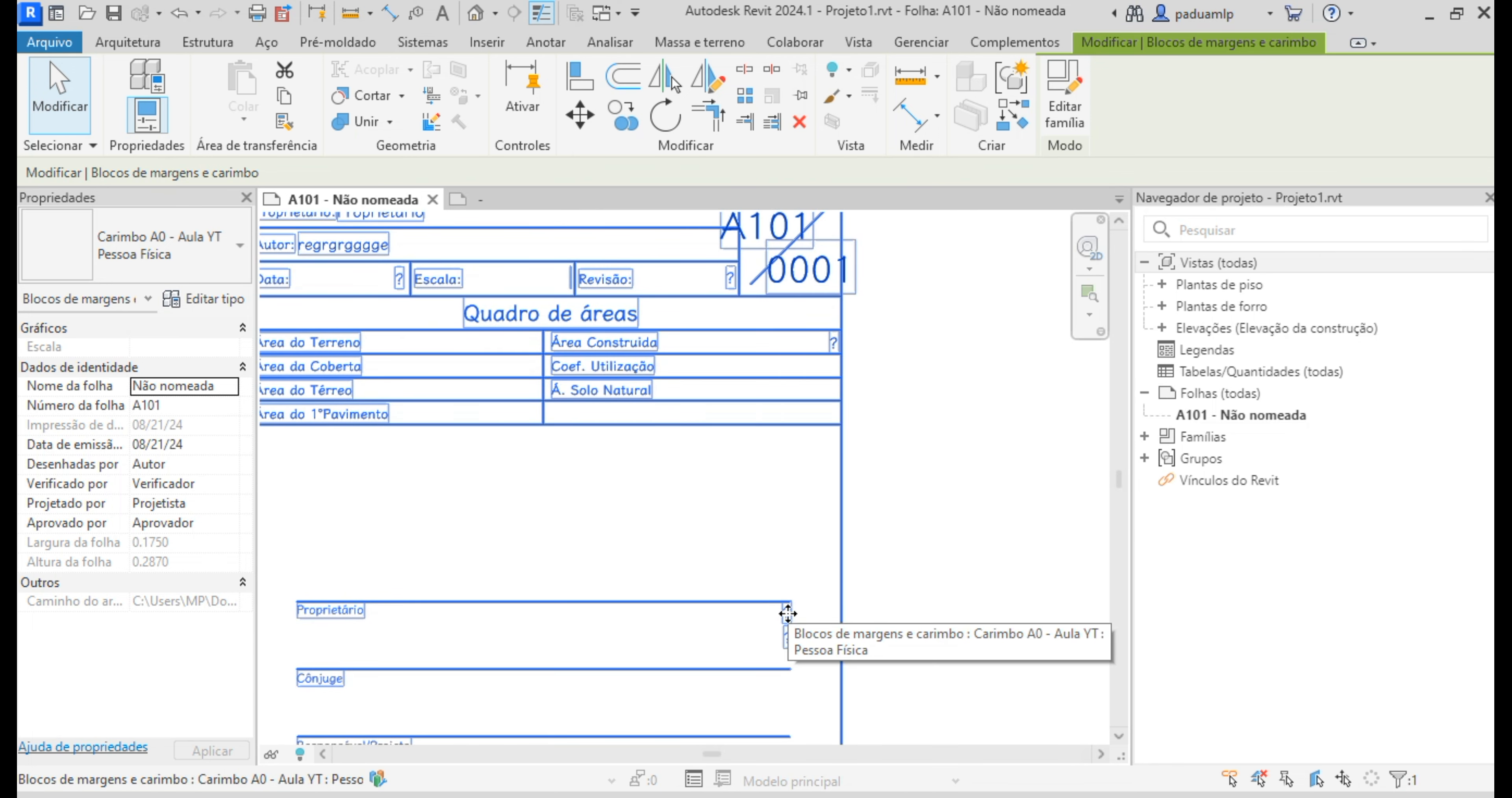
pyautogui.click(834, 345)
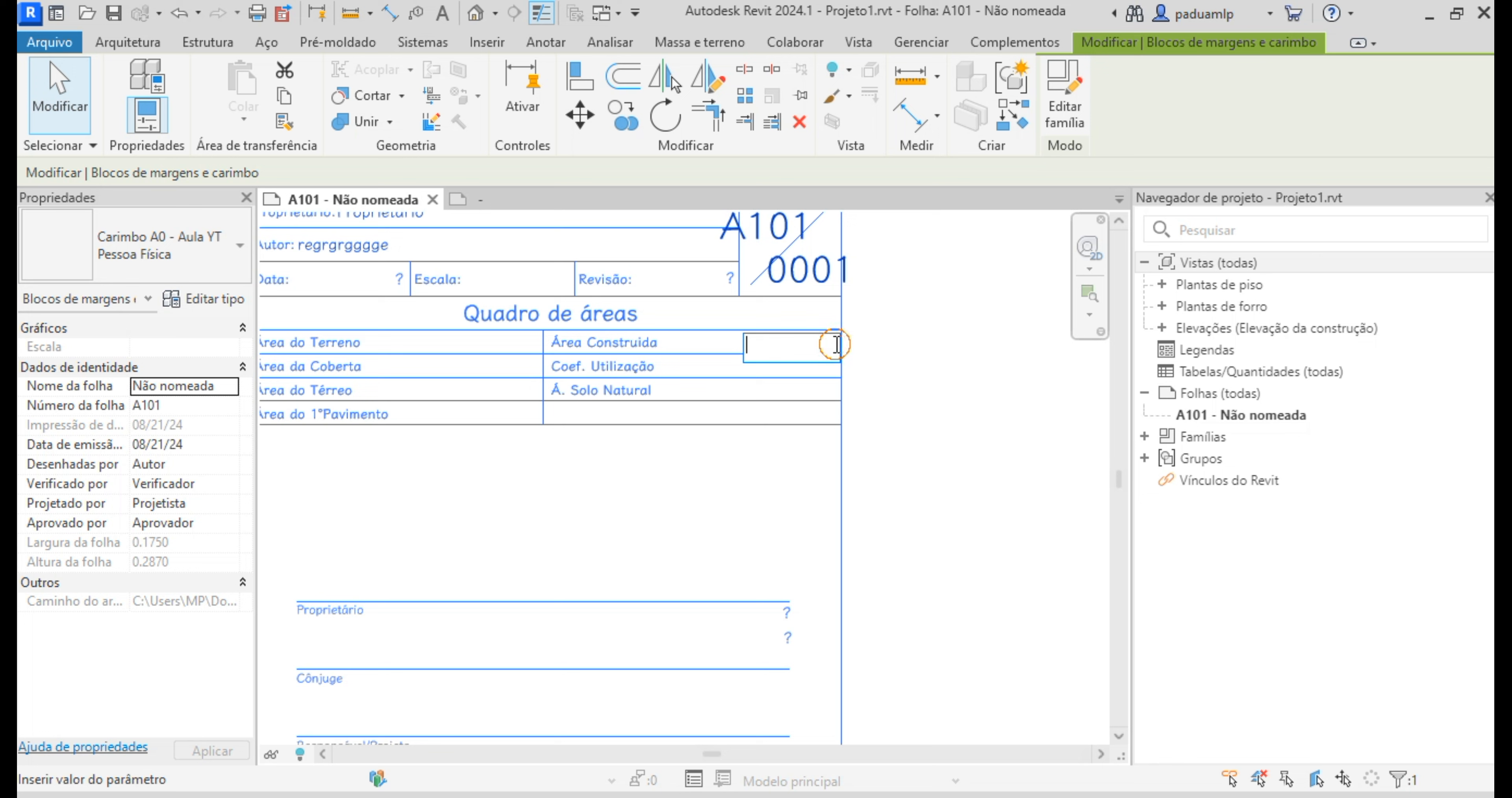
pyautogui.write('2222.00')
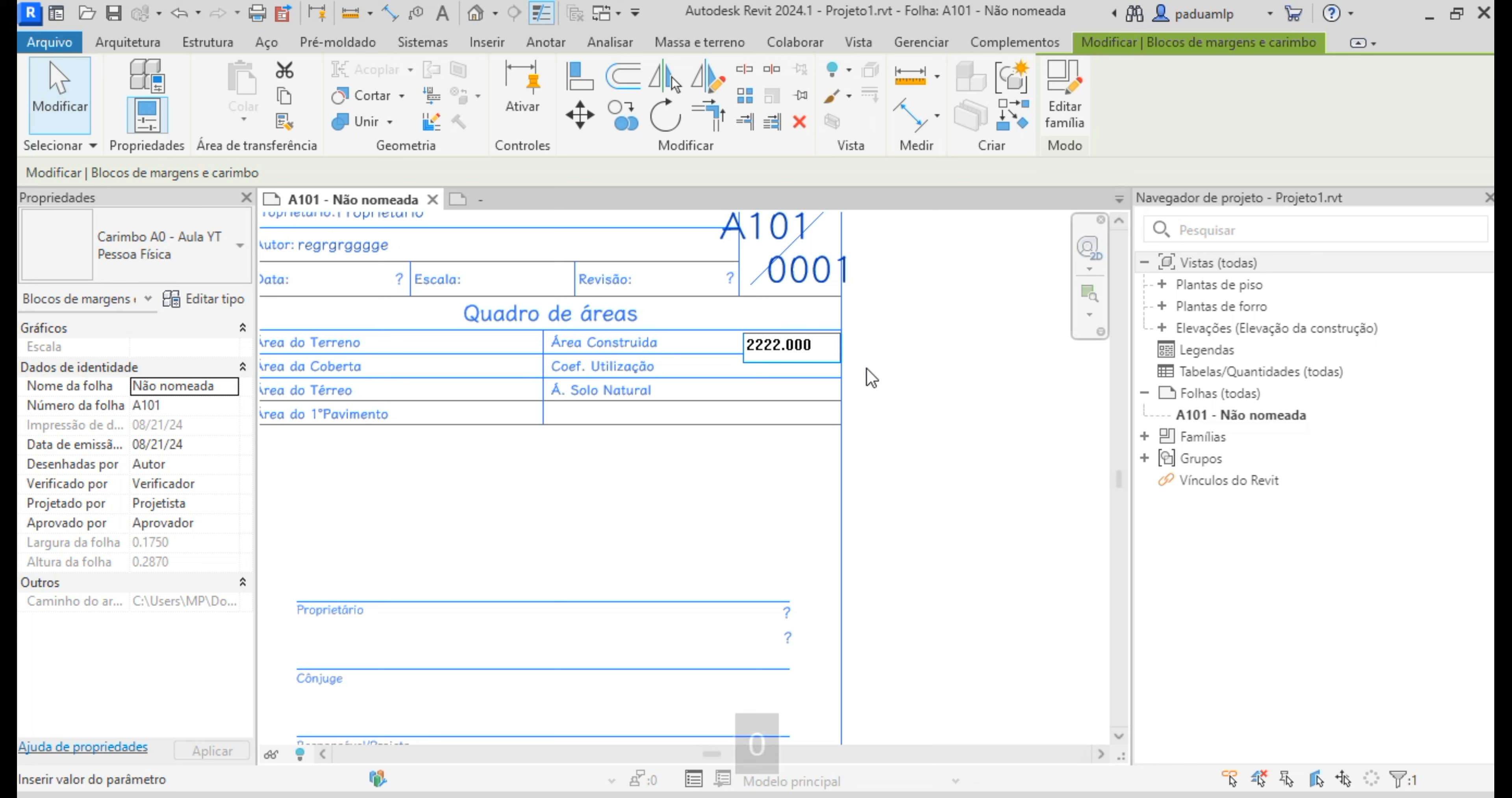
pyautogui.click(938, 440)
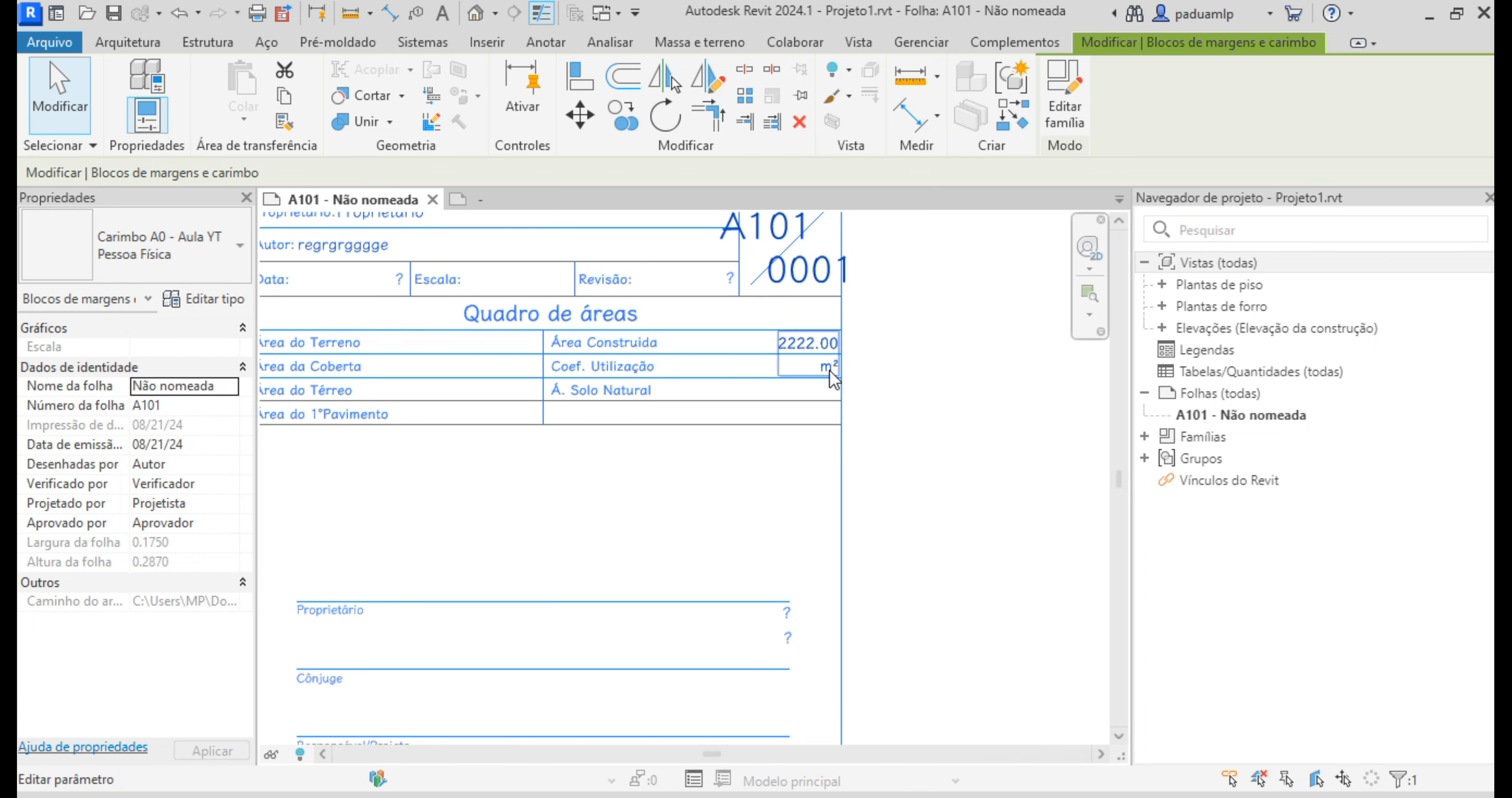
# Step: Widen the Área Construída value label in the title block family and reload the family into the project
pyautogui.click(490, 203)
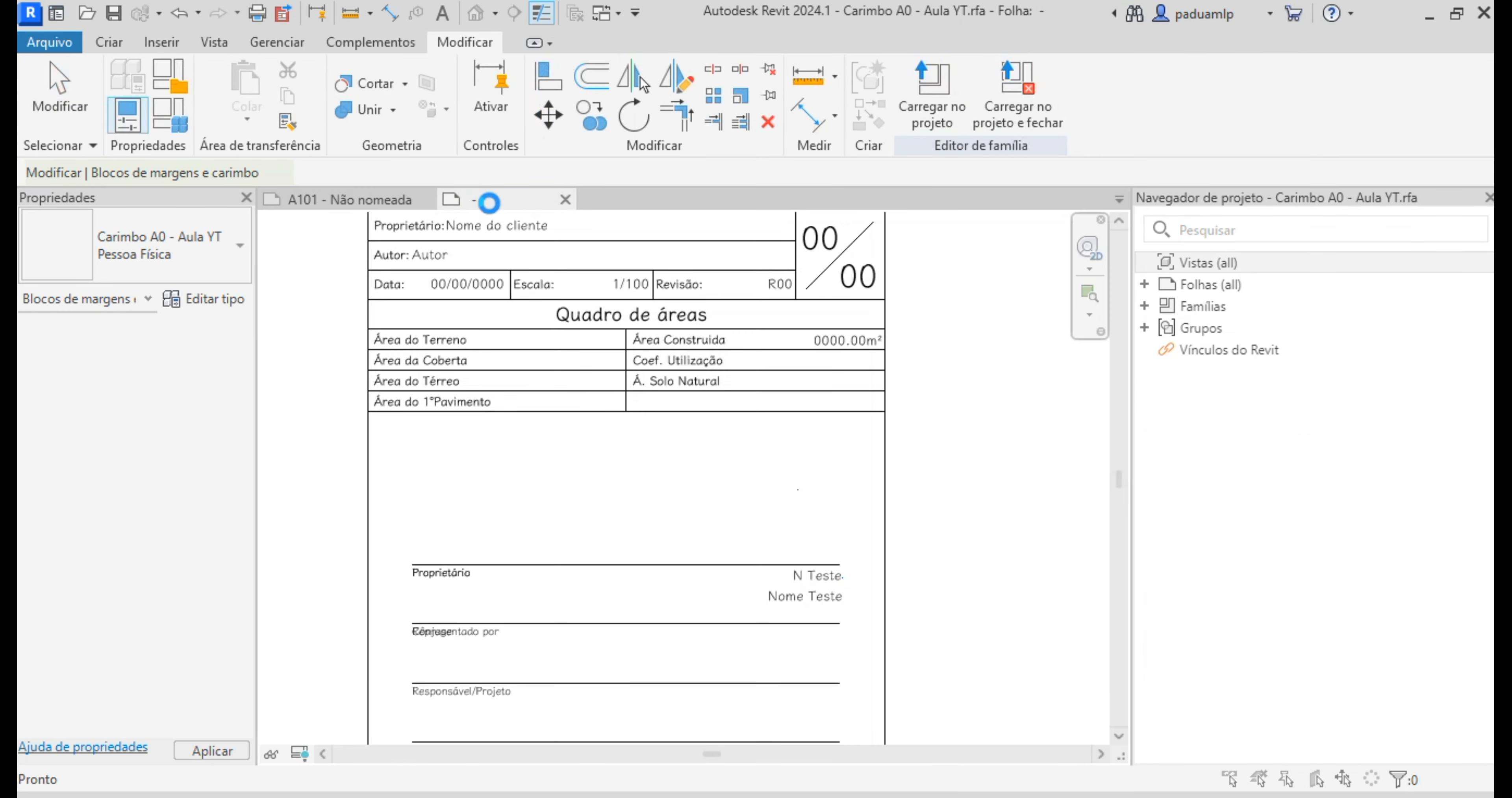
pyautogui.click(939, 206)
pyautogui.click(854, 341)
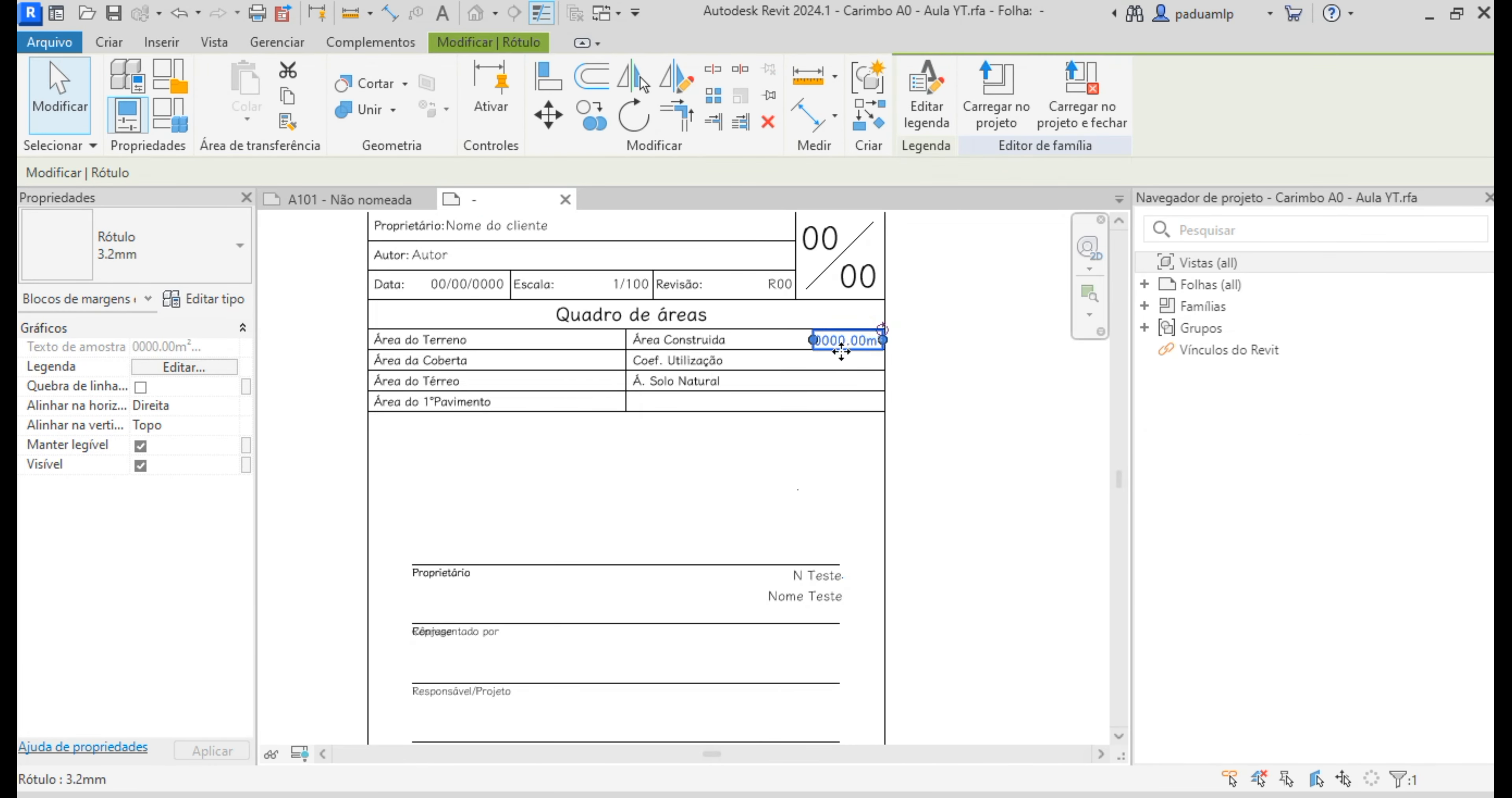
pyautogui.moveTo(812, 340); pyautogui.dragTo(781, 342)
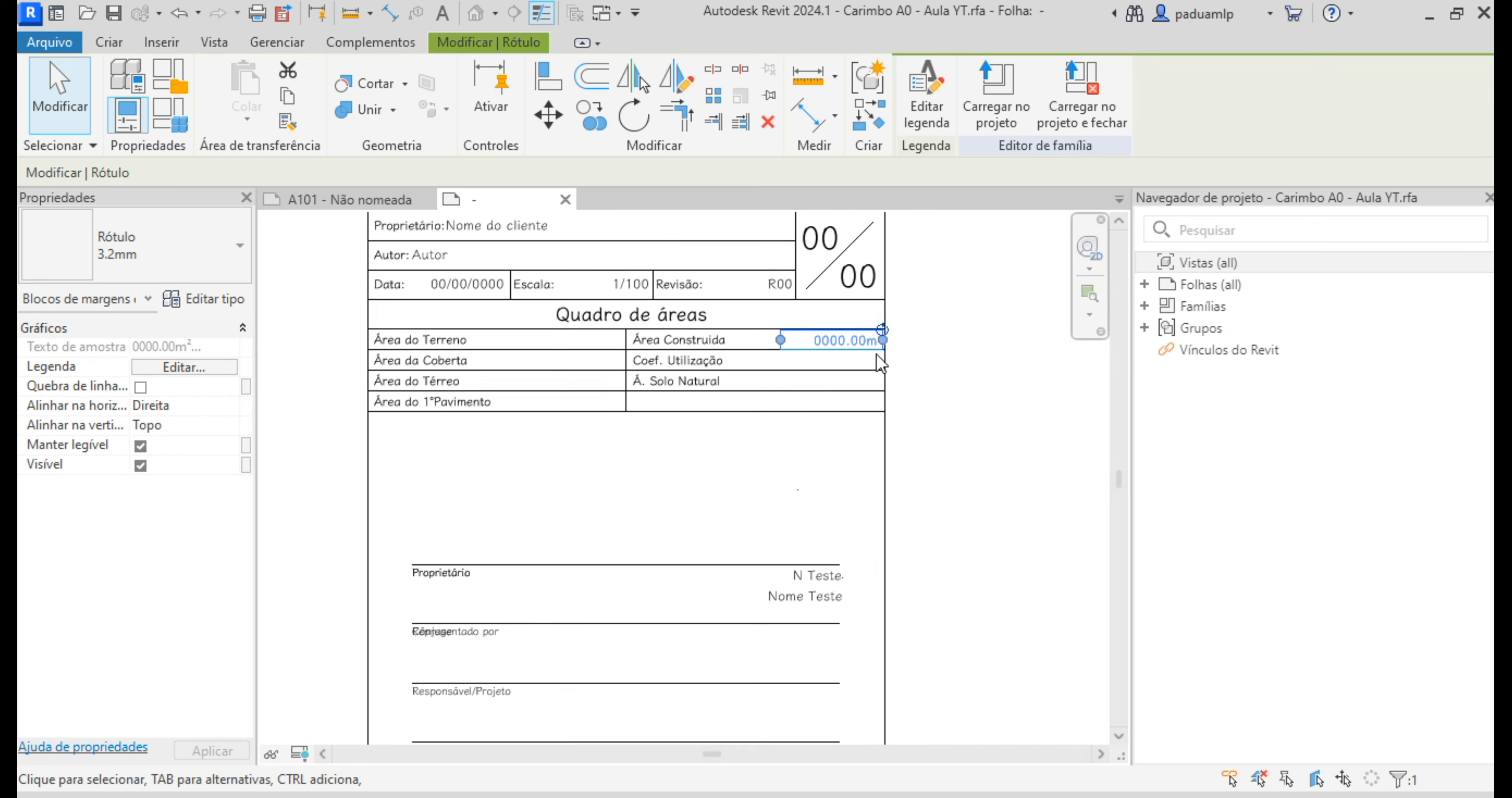
pyautogui.click(996, 96)
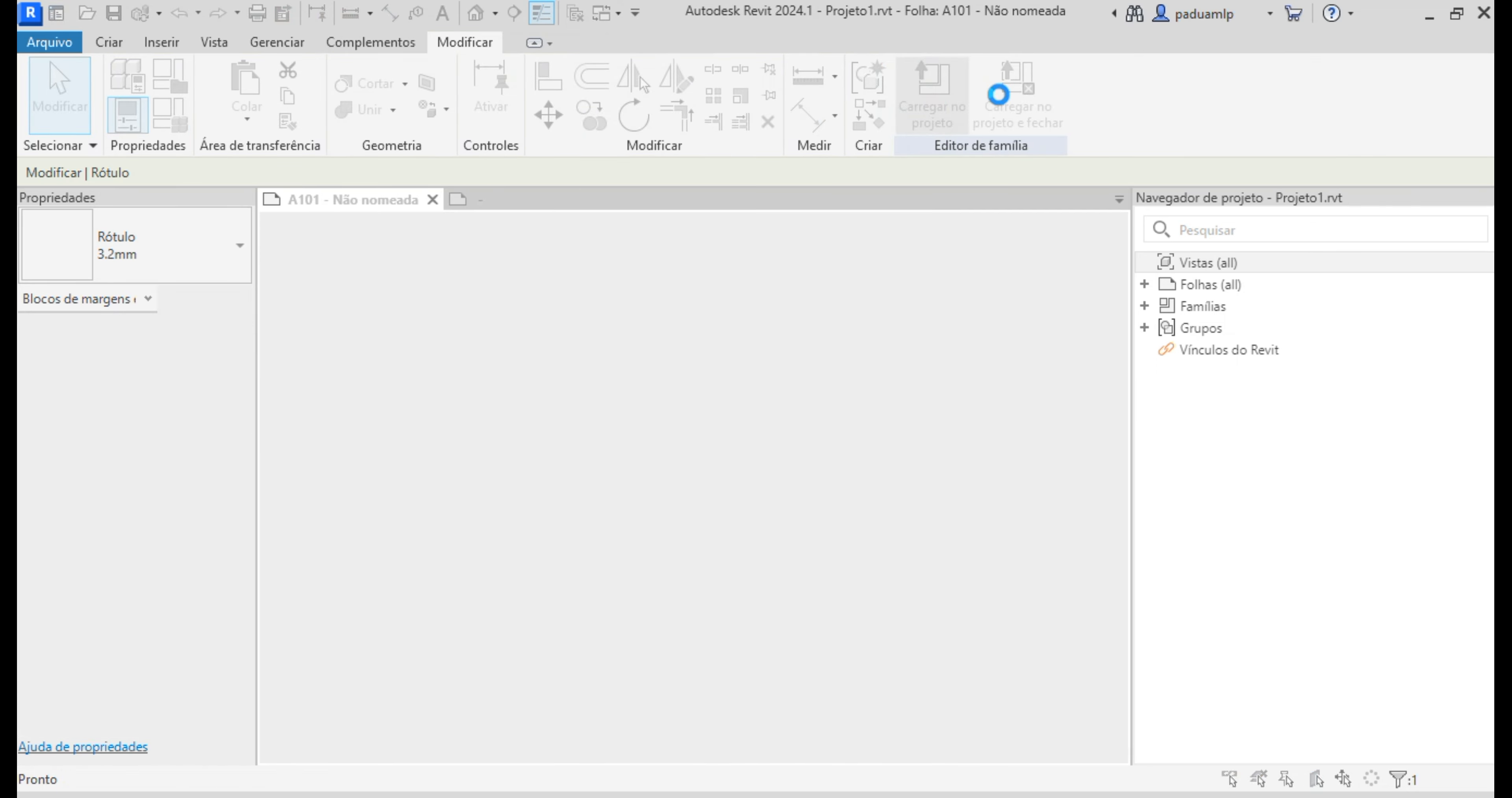
pyautogui.click(608, 405)
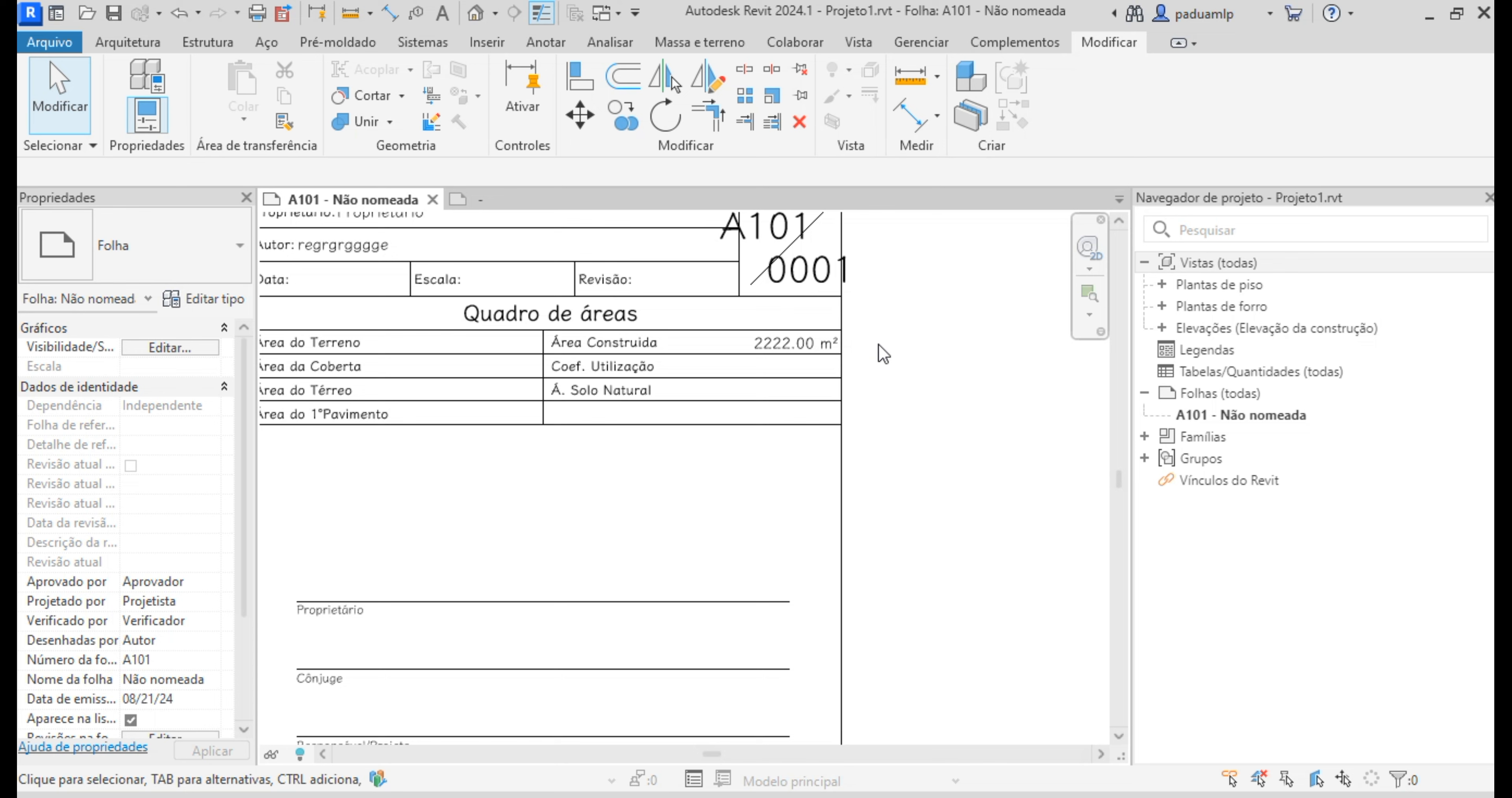
# Step: Start another new project parameter and set its type to Parâmetros compartilhados
pyautogui.click(915, 40)
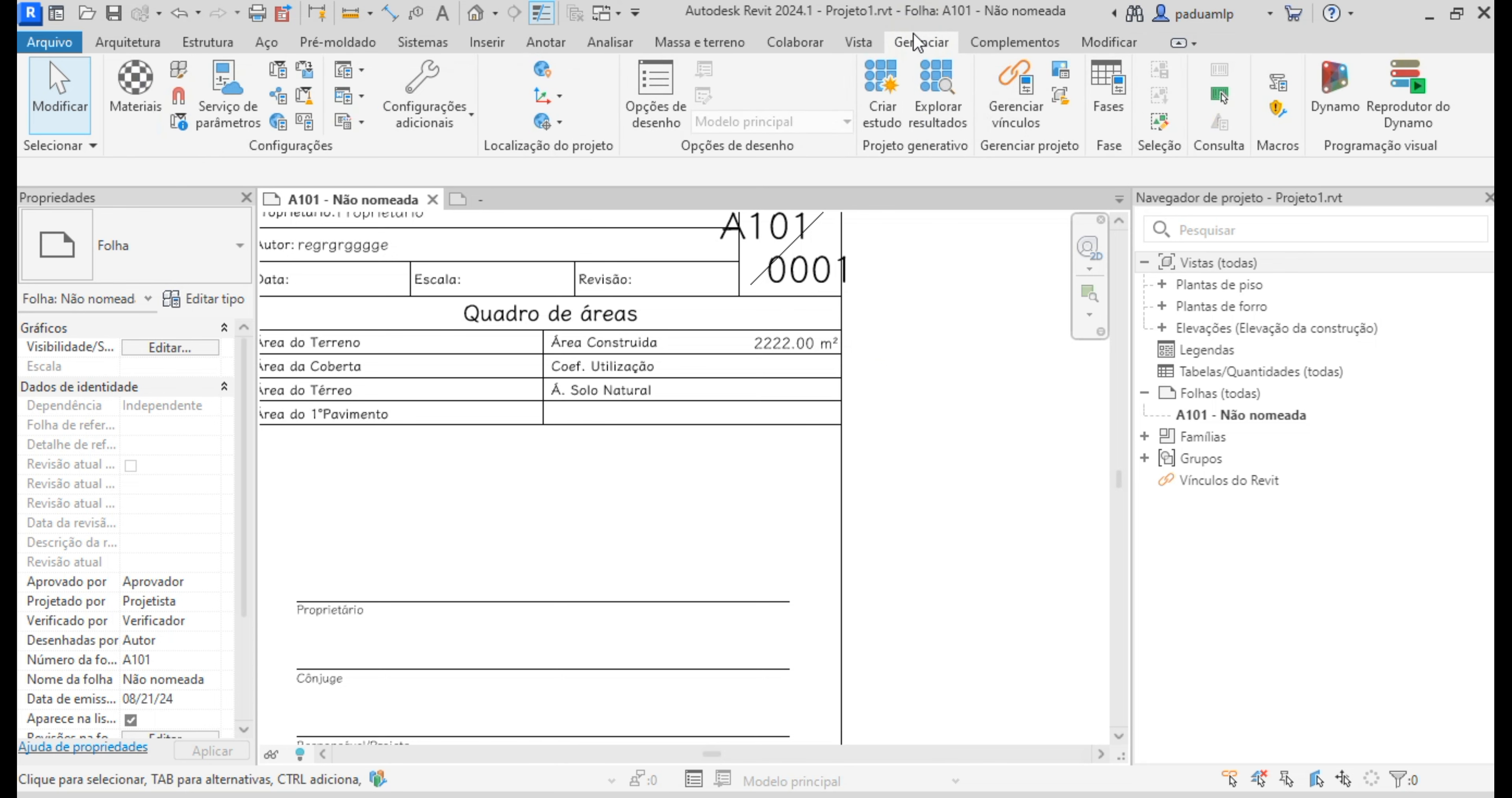
pyautogui.click(280, 79)
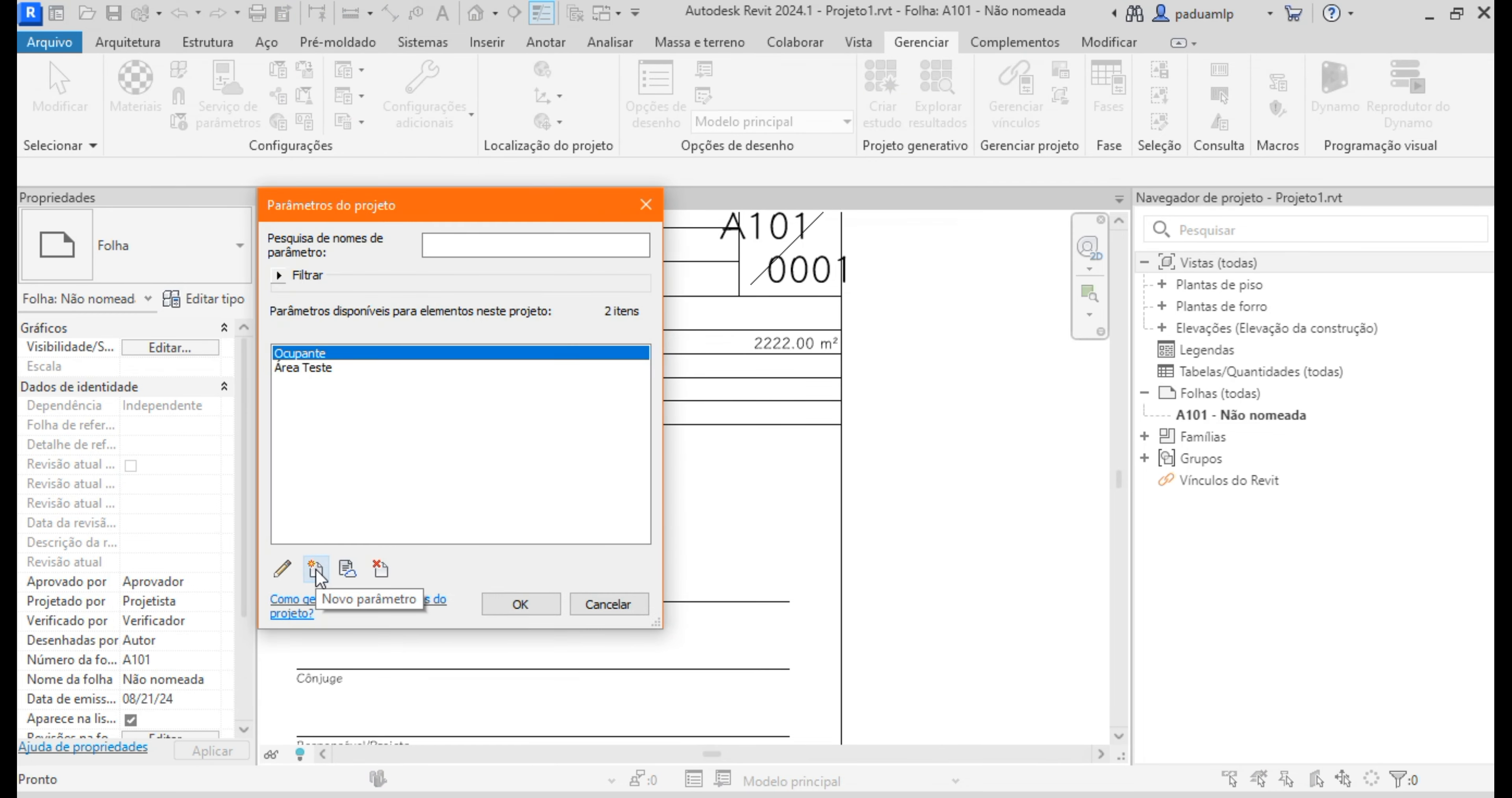
pyautogui.click(316, 569)
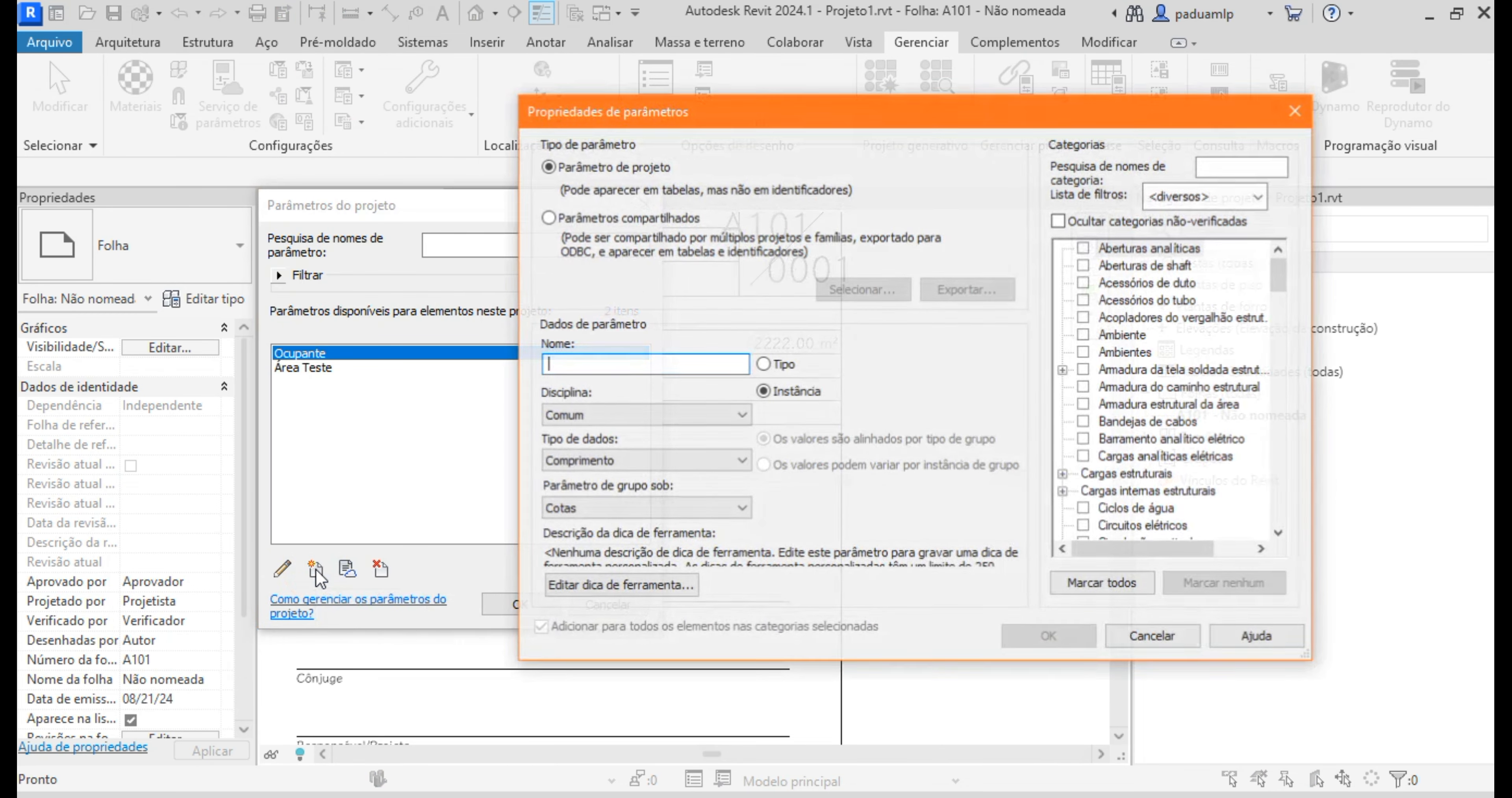
pyautogui.click(547, 218)
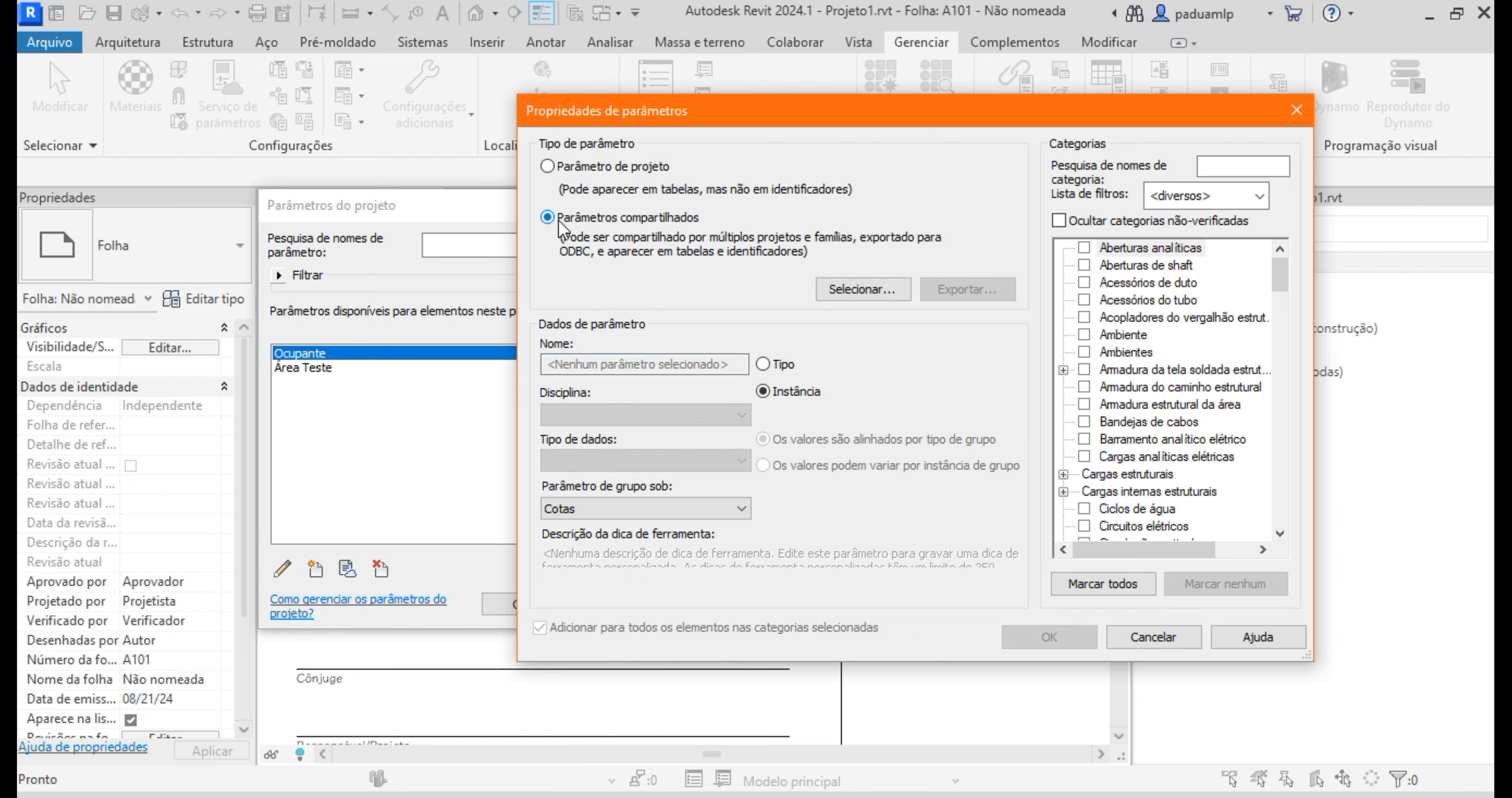
# Step: Choose the N Teste shared parameter from the Textos e Carimbos group for the new project parameter
pyautogui.click(862, 289)
pyautogui.click(971, 241)
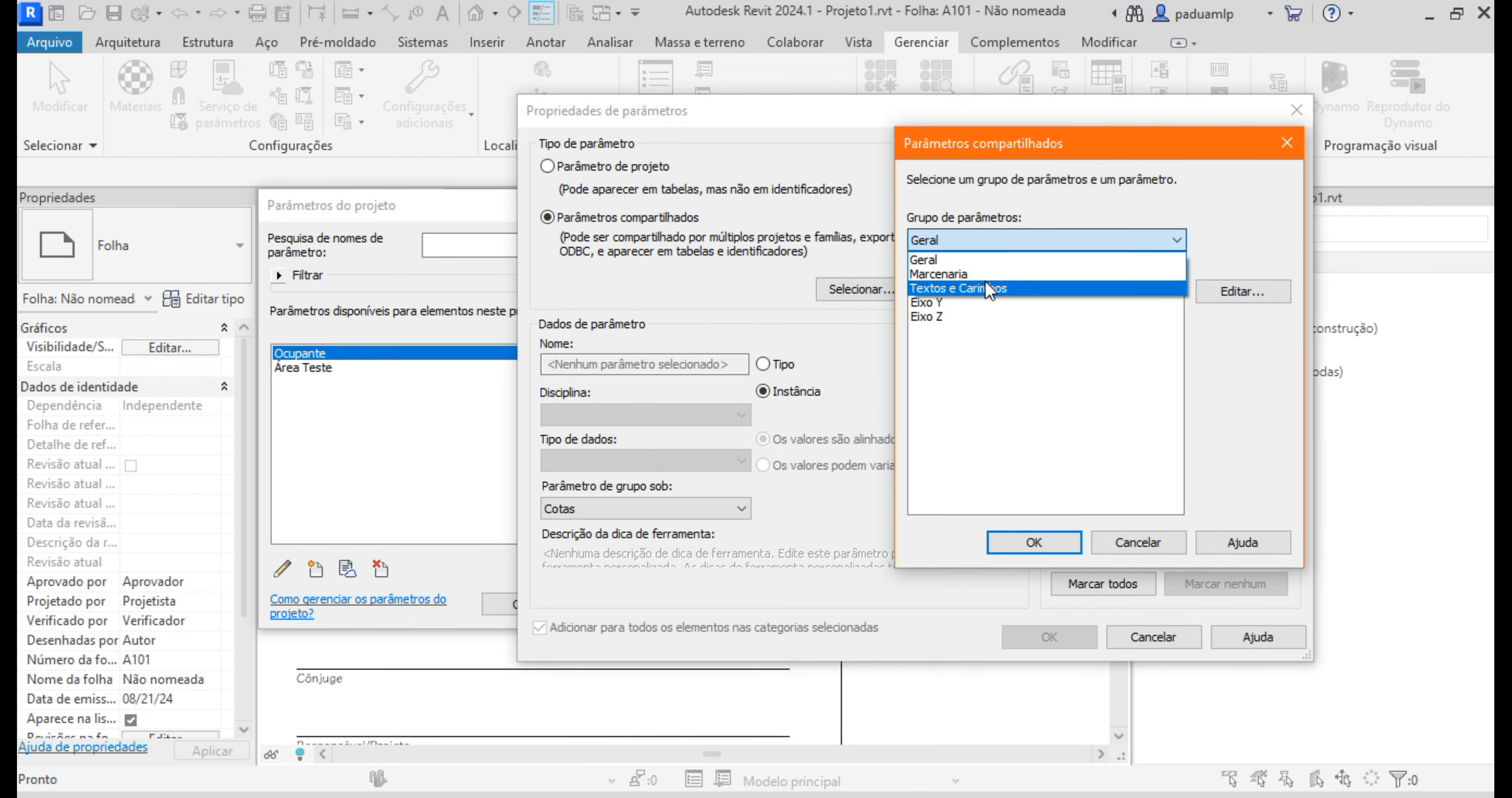
pyautogui.click(1032, 288)
pyautogui.scroll(-2, 1027, 368)
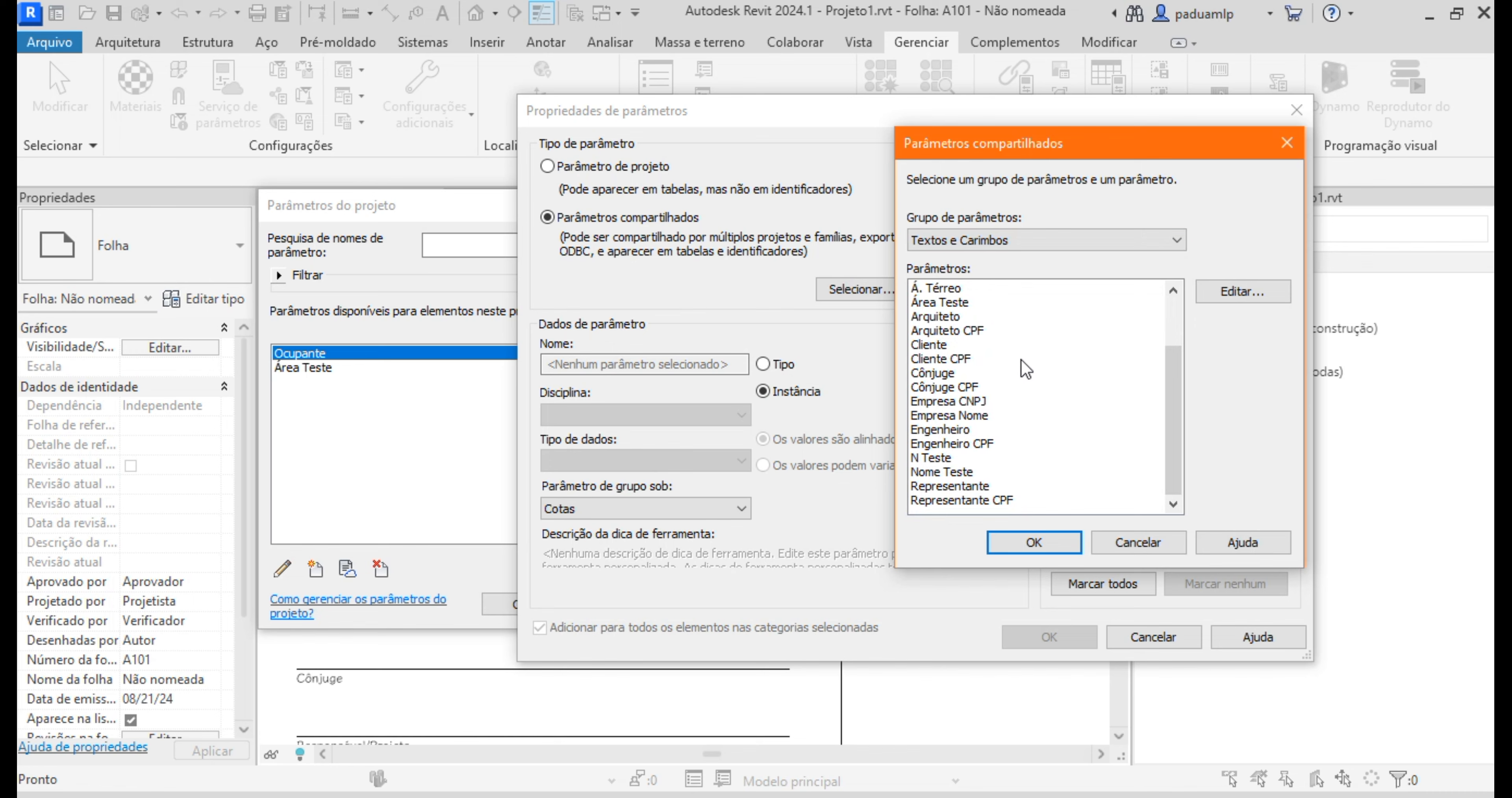
pyautogui.click(946, 472)
pyautogui.click(1033, 542)
# Step: Group the N Teste parameter under Dados de identidade, assign it to the Folhas category, and close the project parameter dialogs
pyautogui.click(610, 509)
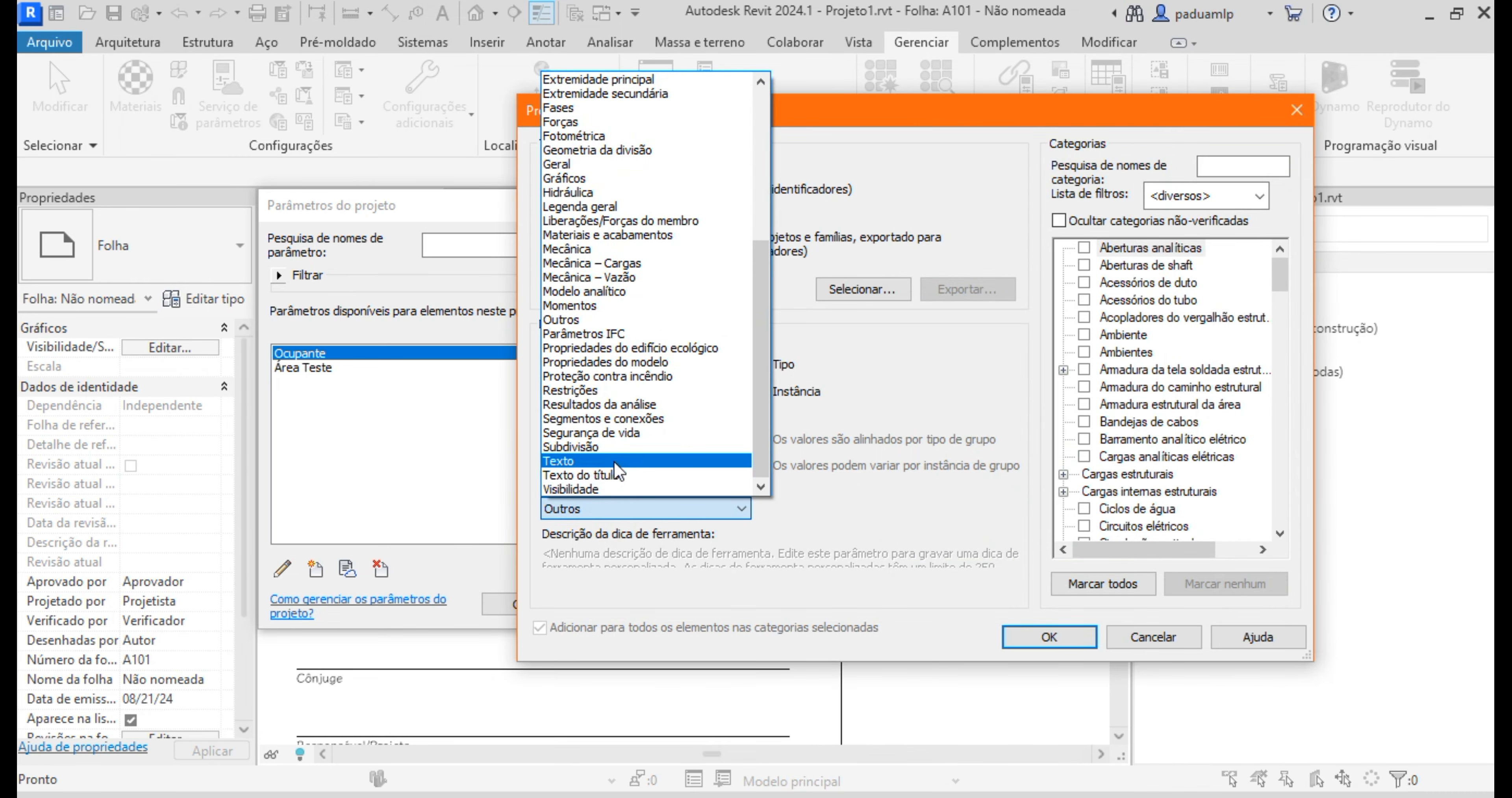
pyautogui.scroll(6, 616, 463)
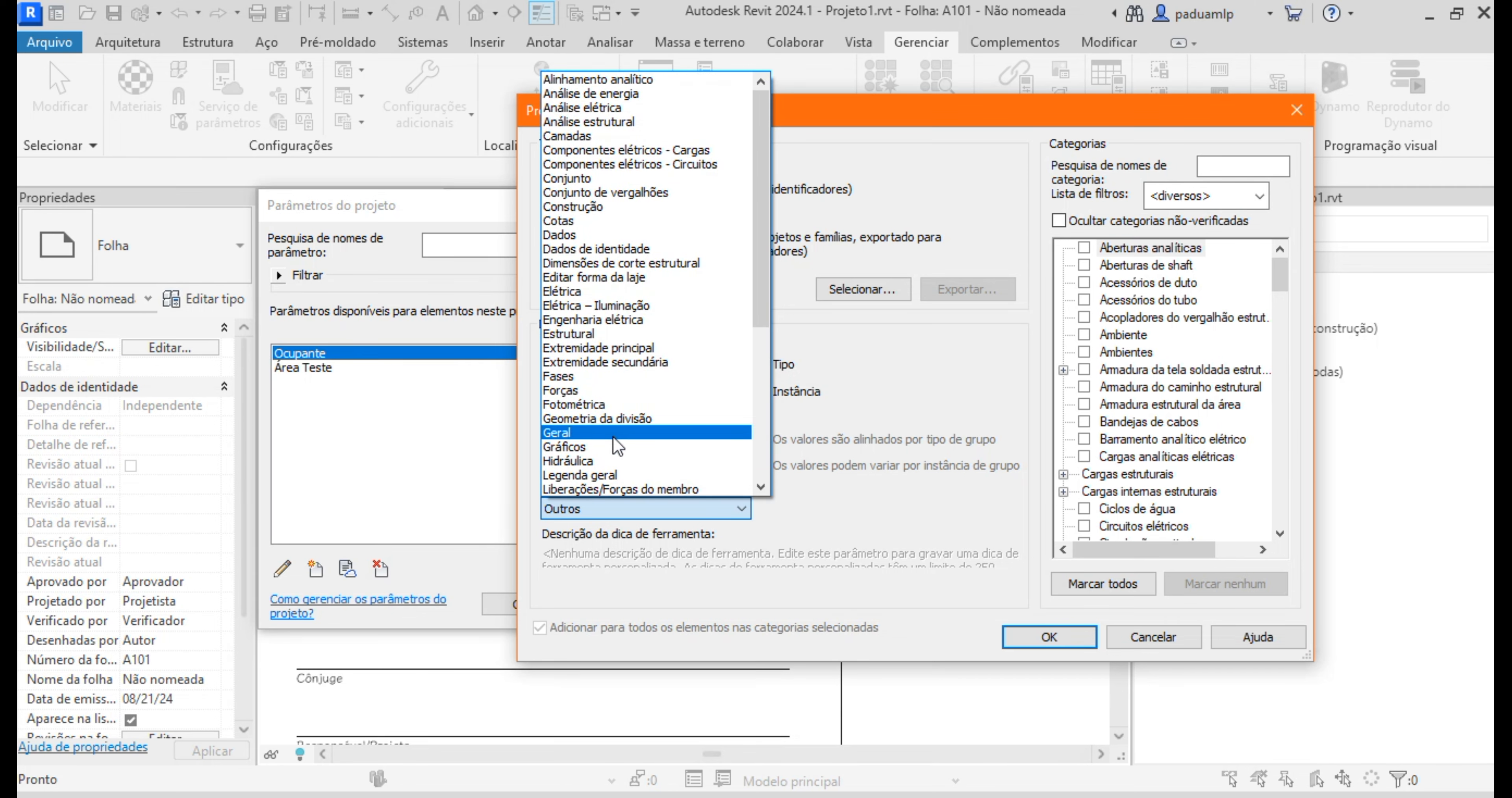
pyautogui.click(594, 251)
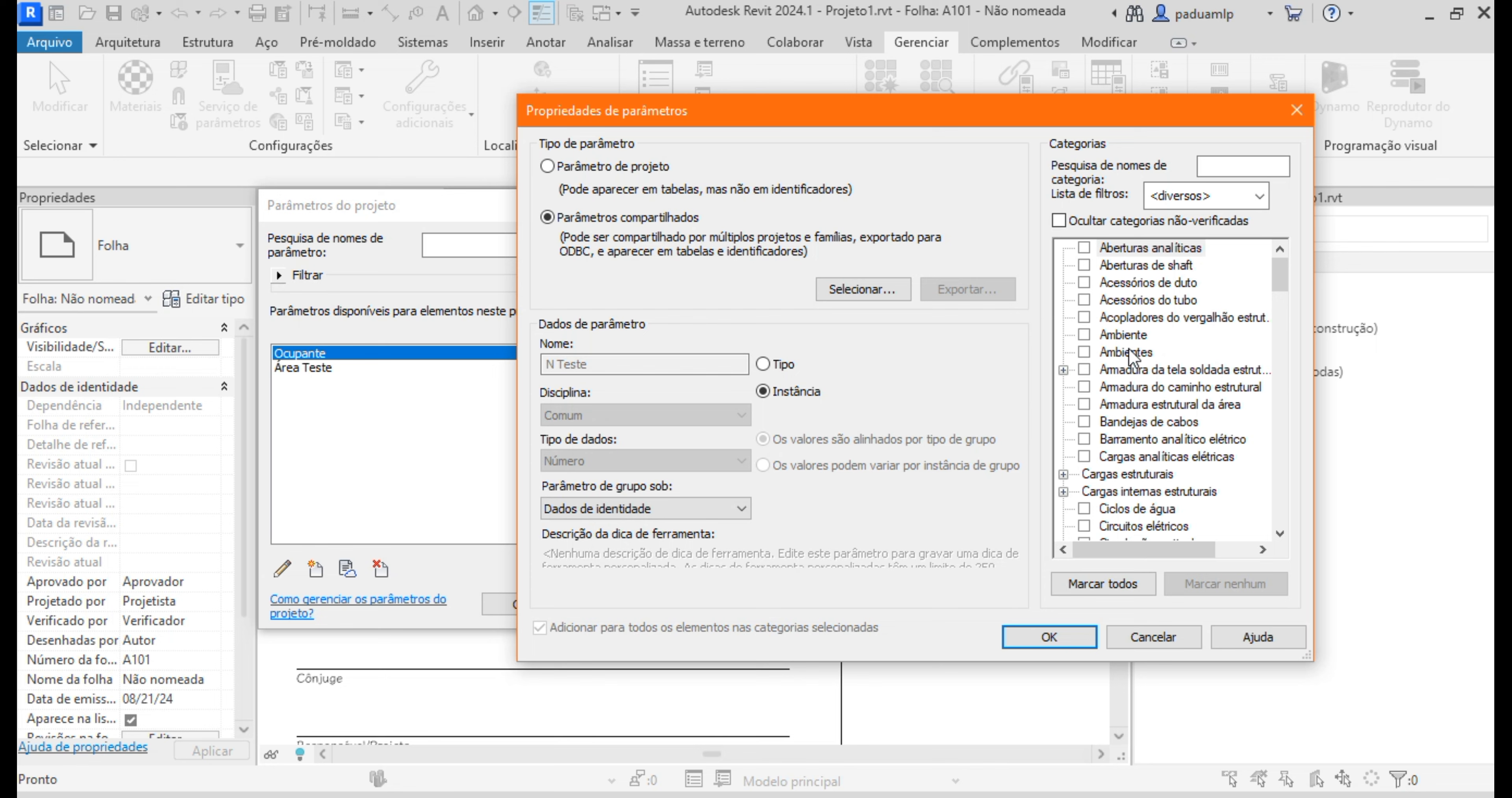
pyautogui.scroll(-10, 1130, 355)
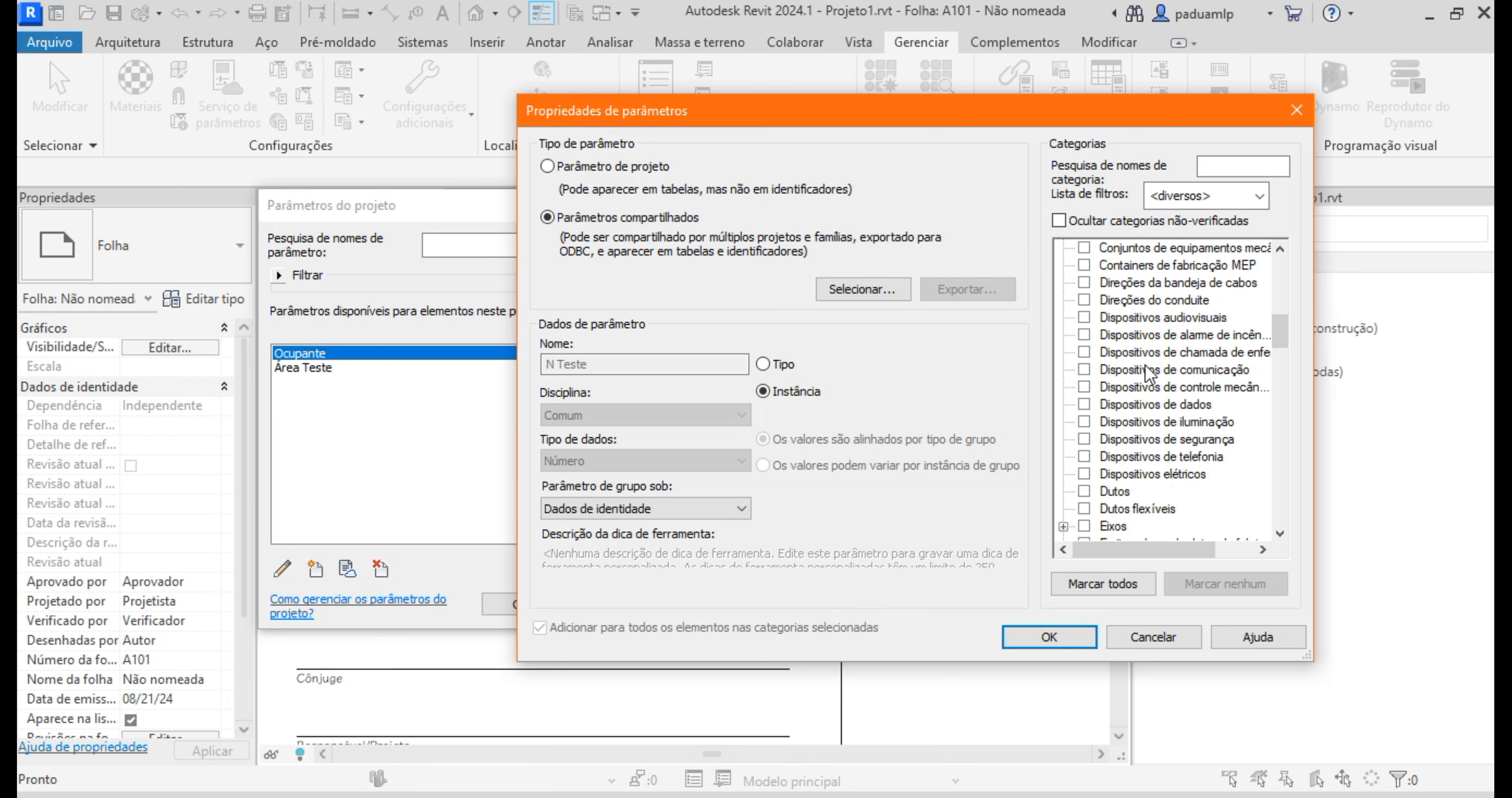
pyautogui.scroll(-9, 1147, 372)
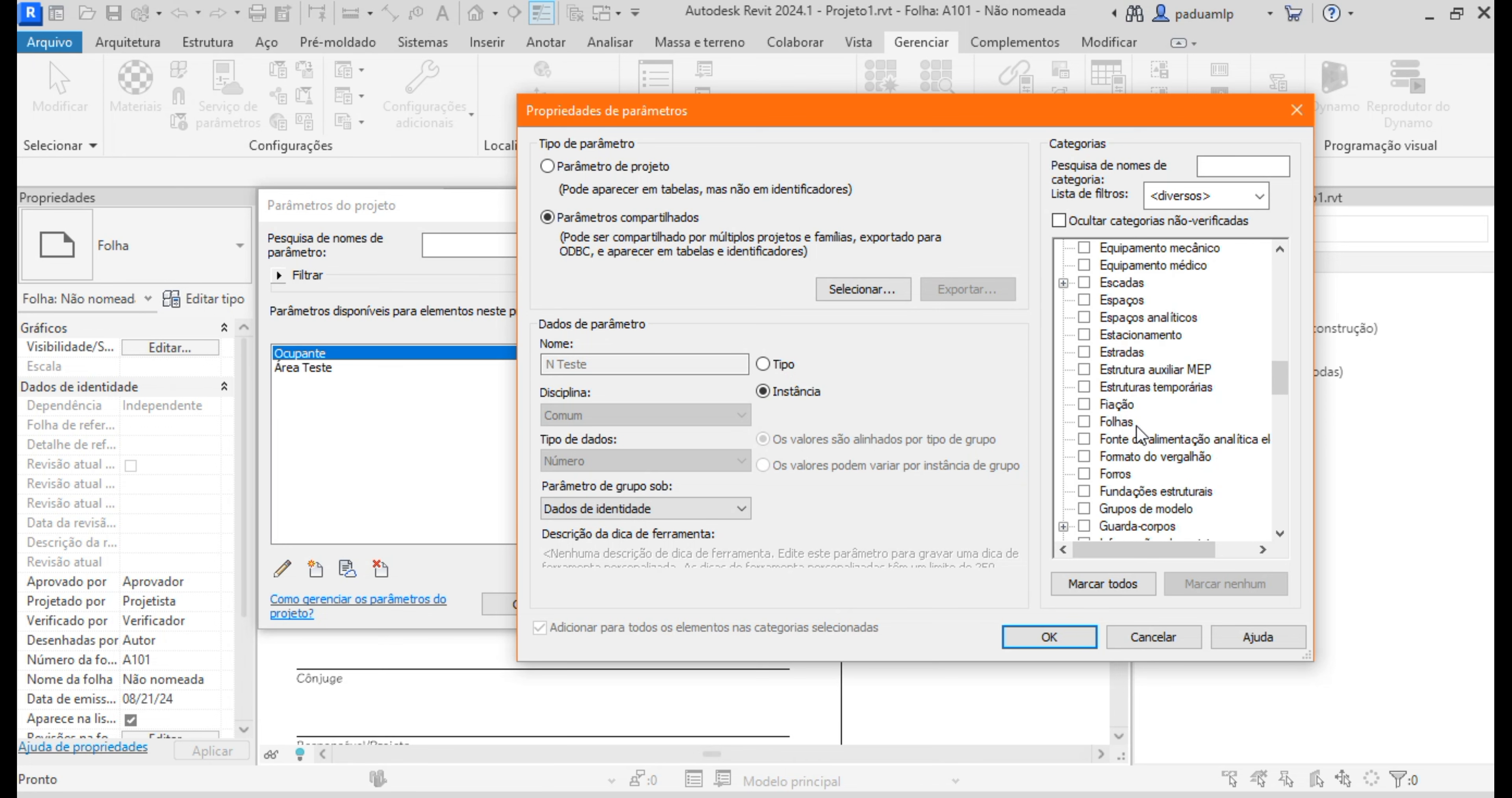
pyautogui.click(1084, 421)
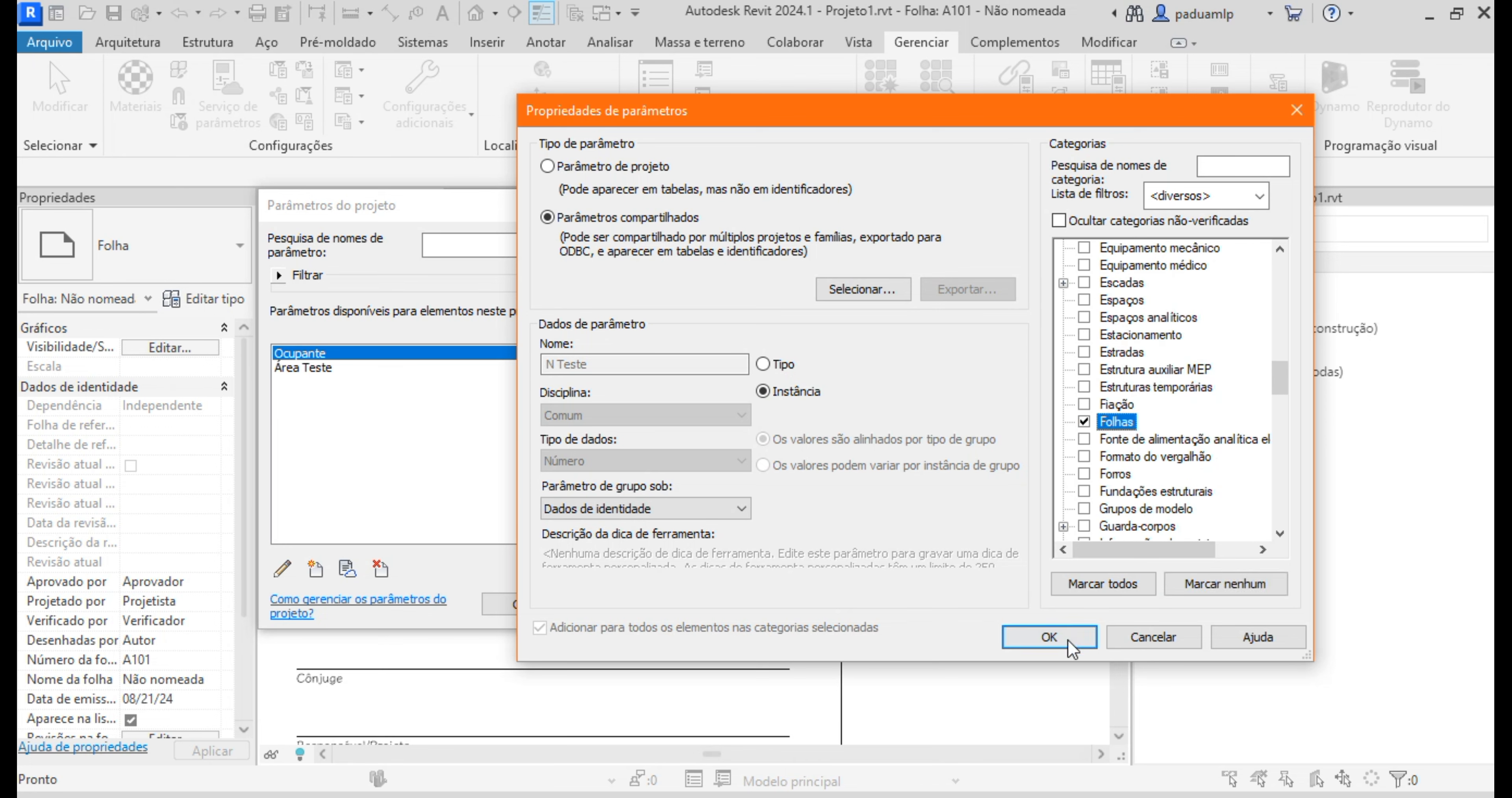
pyautogui.click(1069, 641)
pyautogui.click(521, 608)
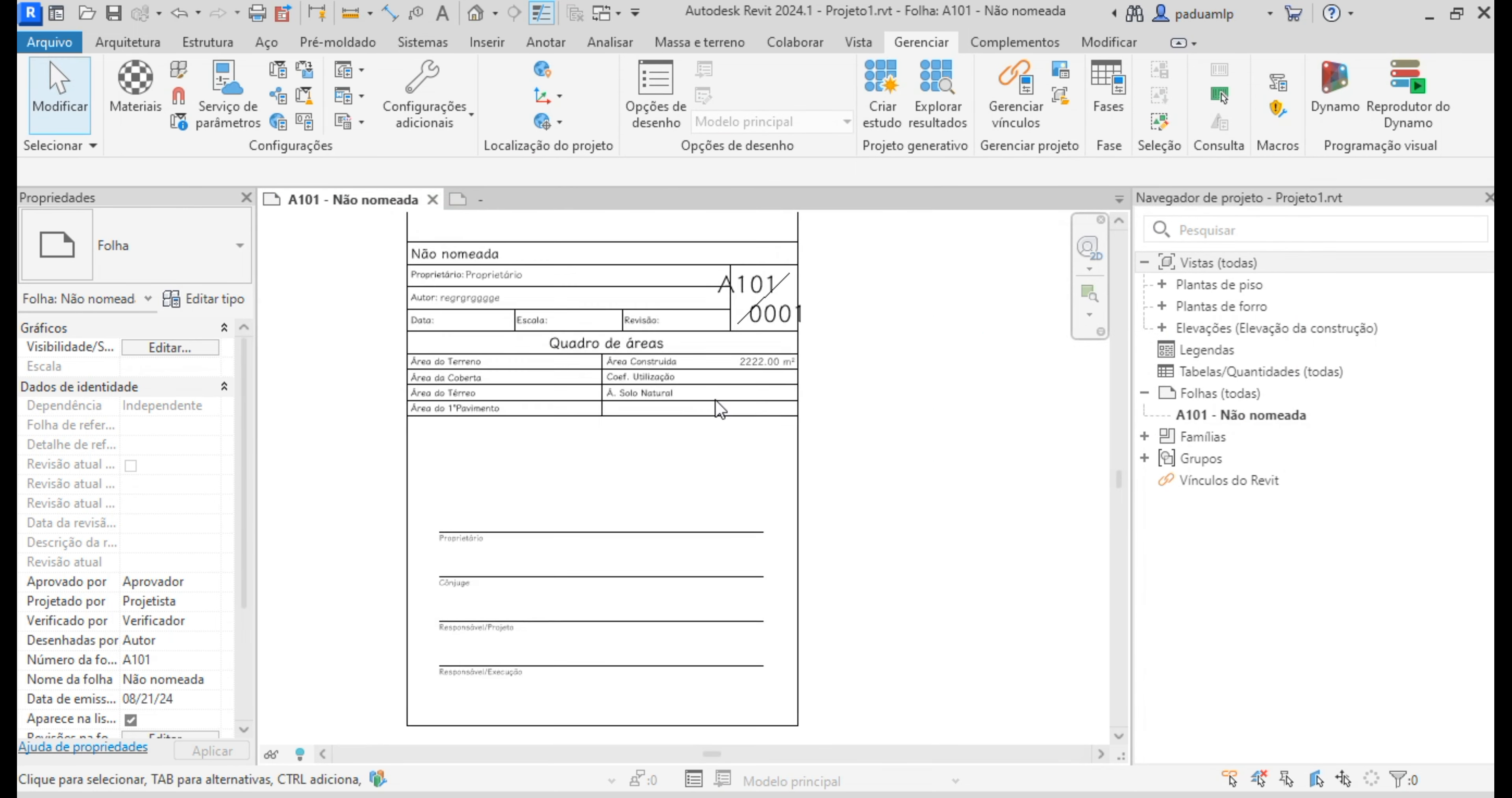
# Step: Fill the N Teste field beneath the Proprietário signature line of the title block on sheet A101 with 156161615
pyautogui.scroll(4, 712, 578)
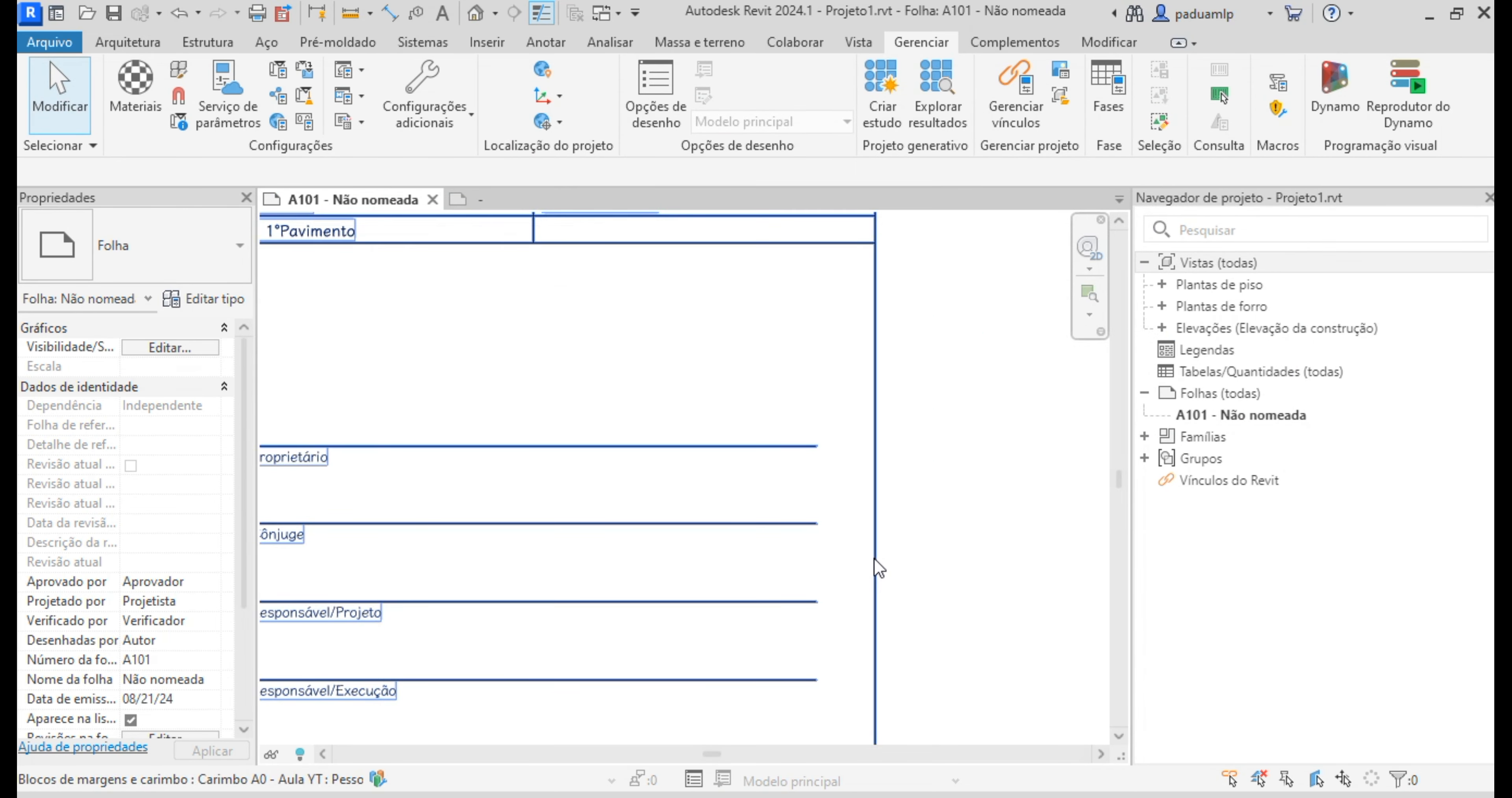
pyautogui.click(874, 560)
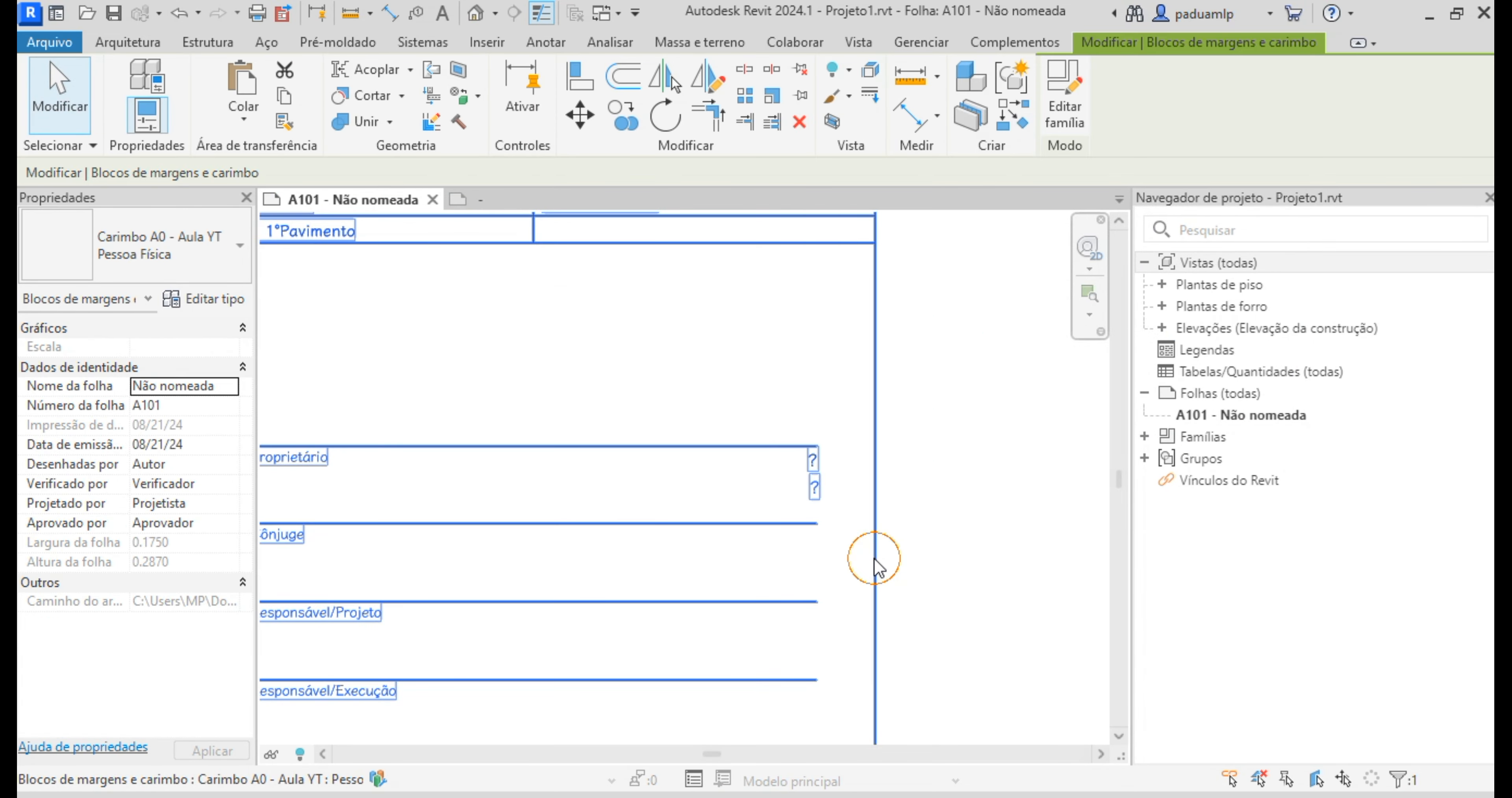
pyautogui.click(813, 462)
pyautogui.write('156161615')
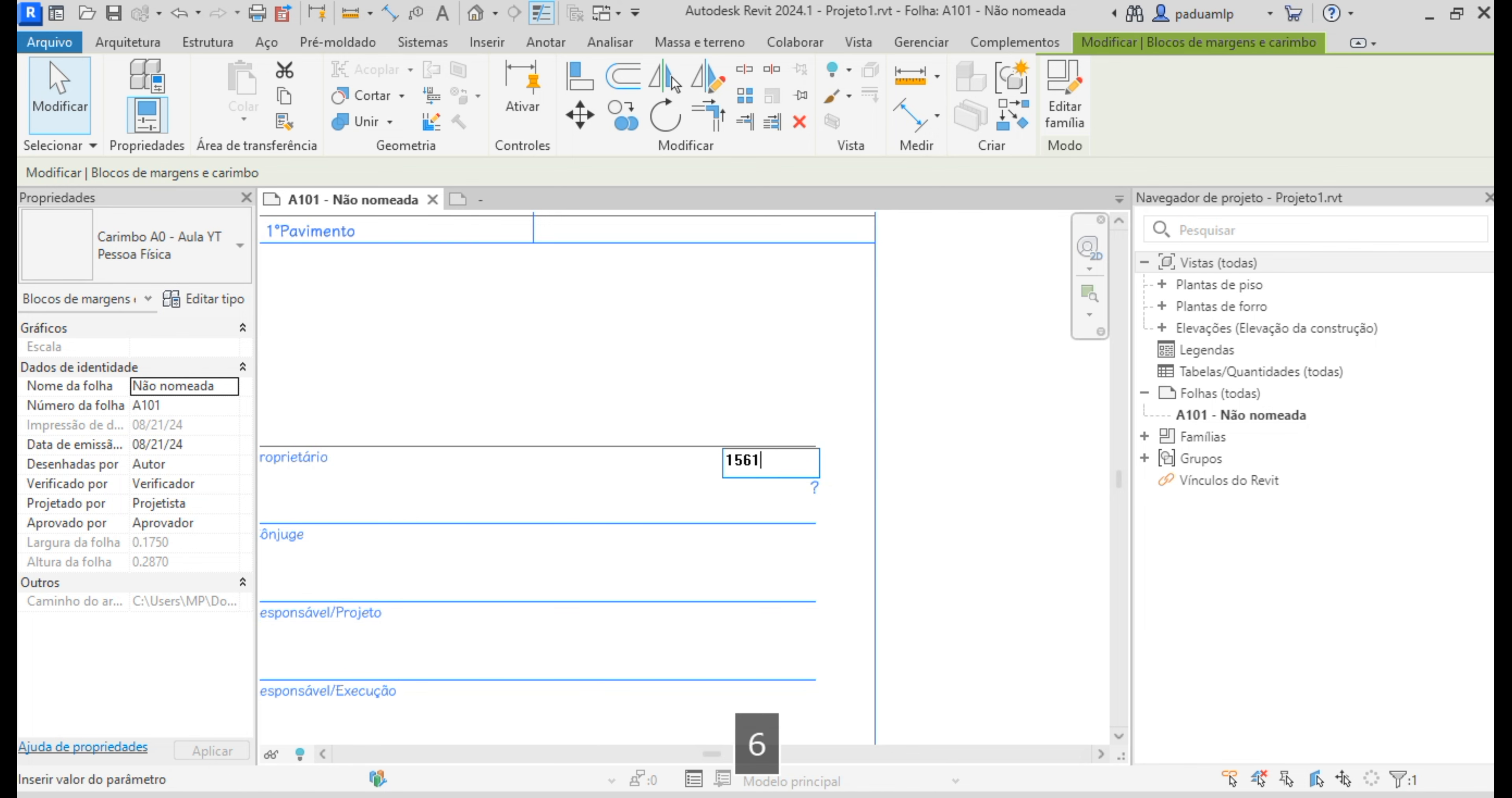
pyautogui.click(827, 412)
pyautogui.moveTo(787, 557); pyautogui.dragTo(860, 568, button='middle')
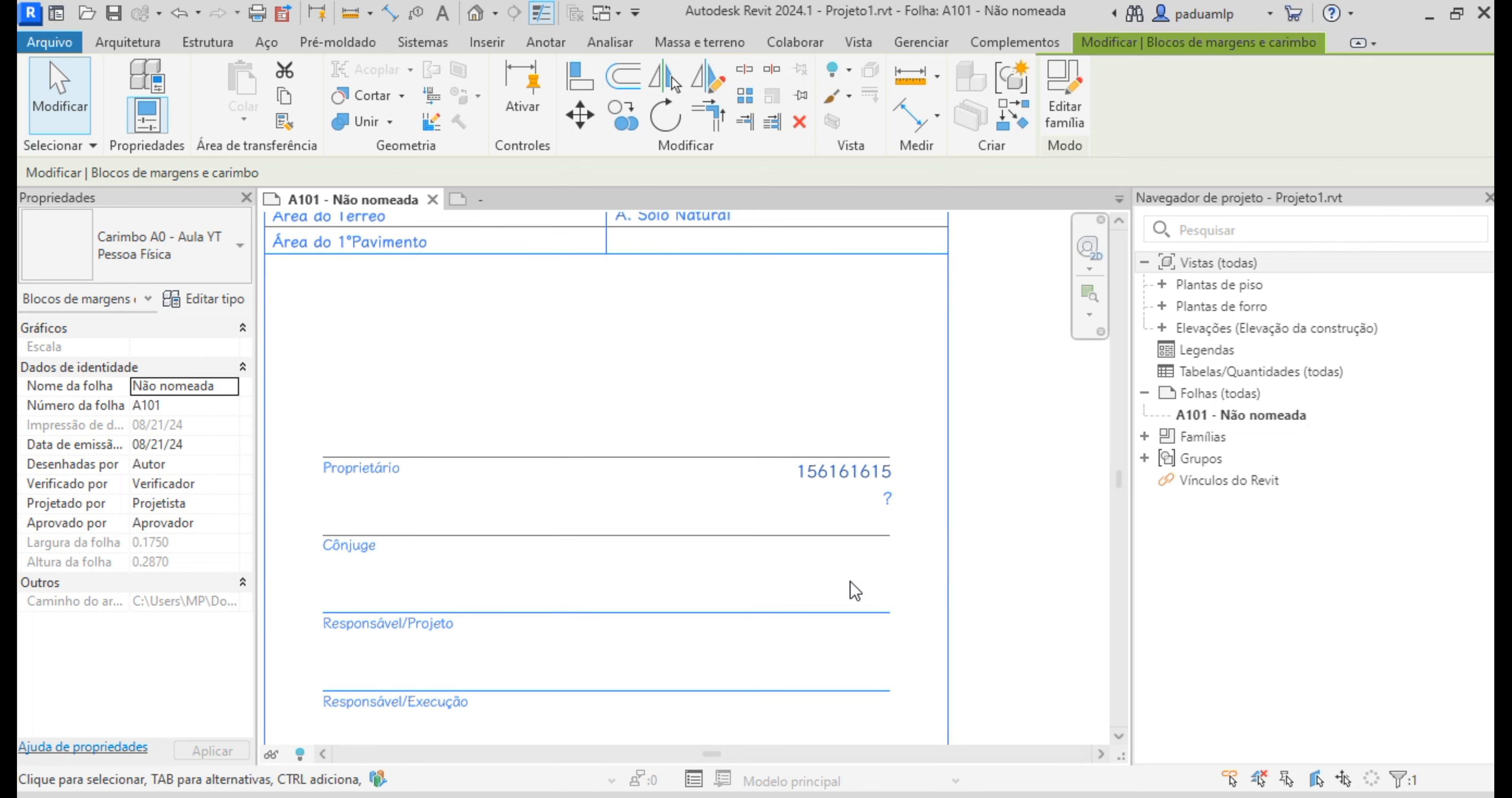
pyautogui.click(983, 515)
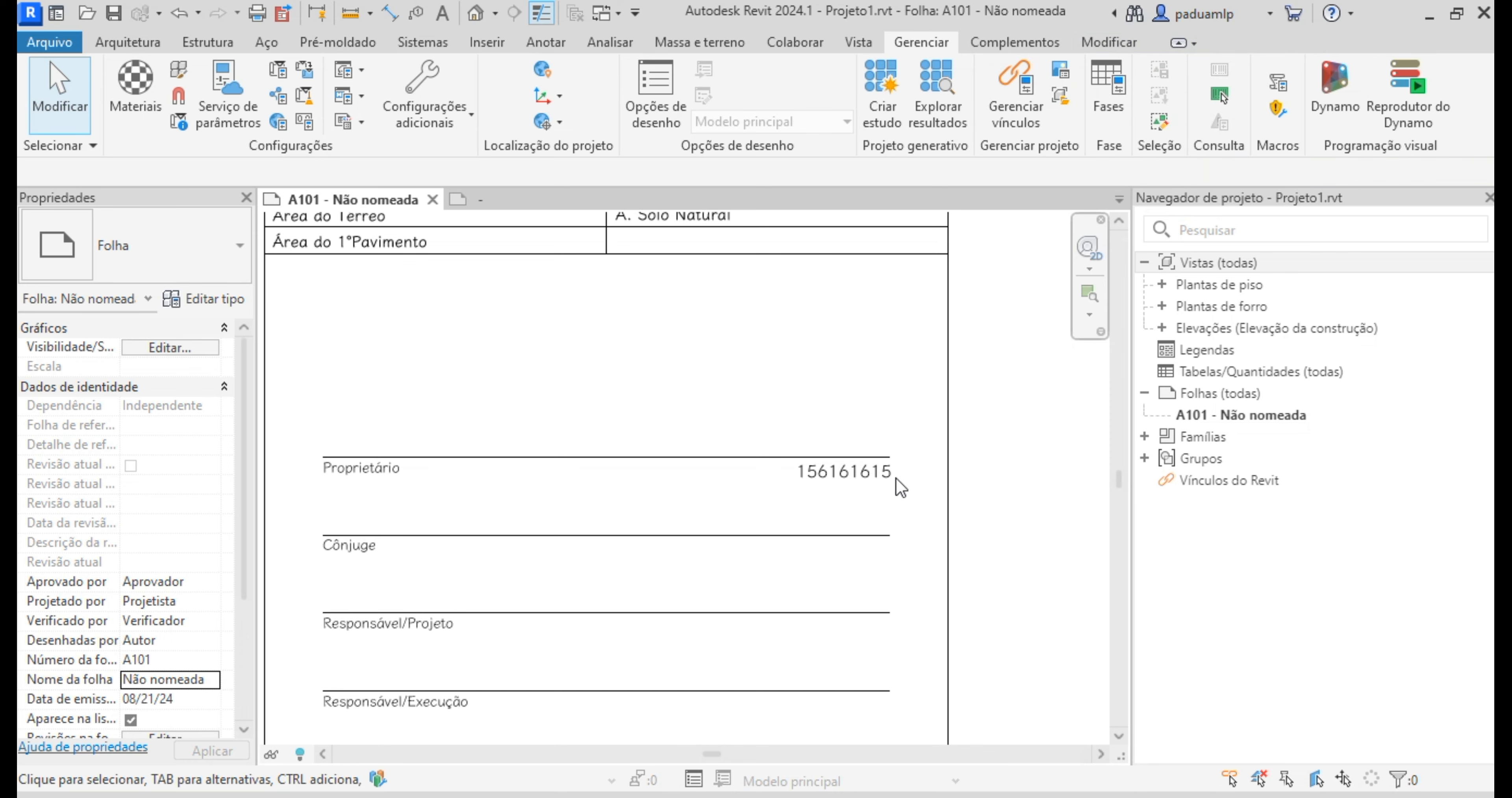
# Step: Check the two test labels in the title block family, then try to enter an all-zero CPF-format value in the sheet's N Teste field
pyautogui.click(502, 199)
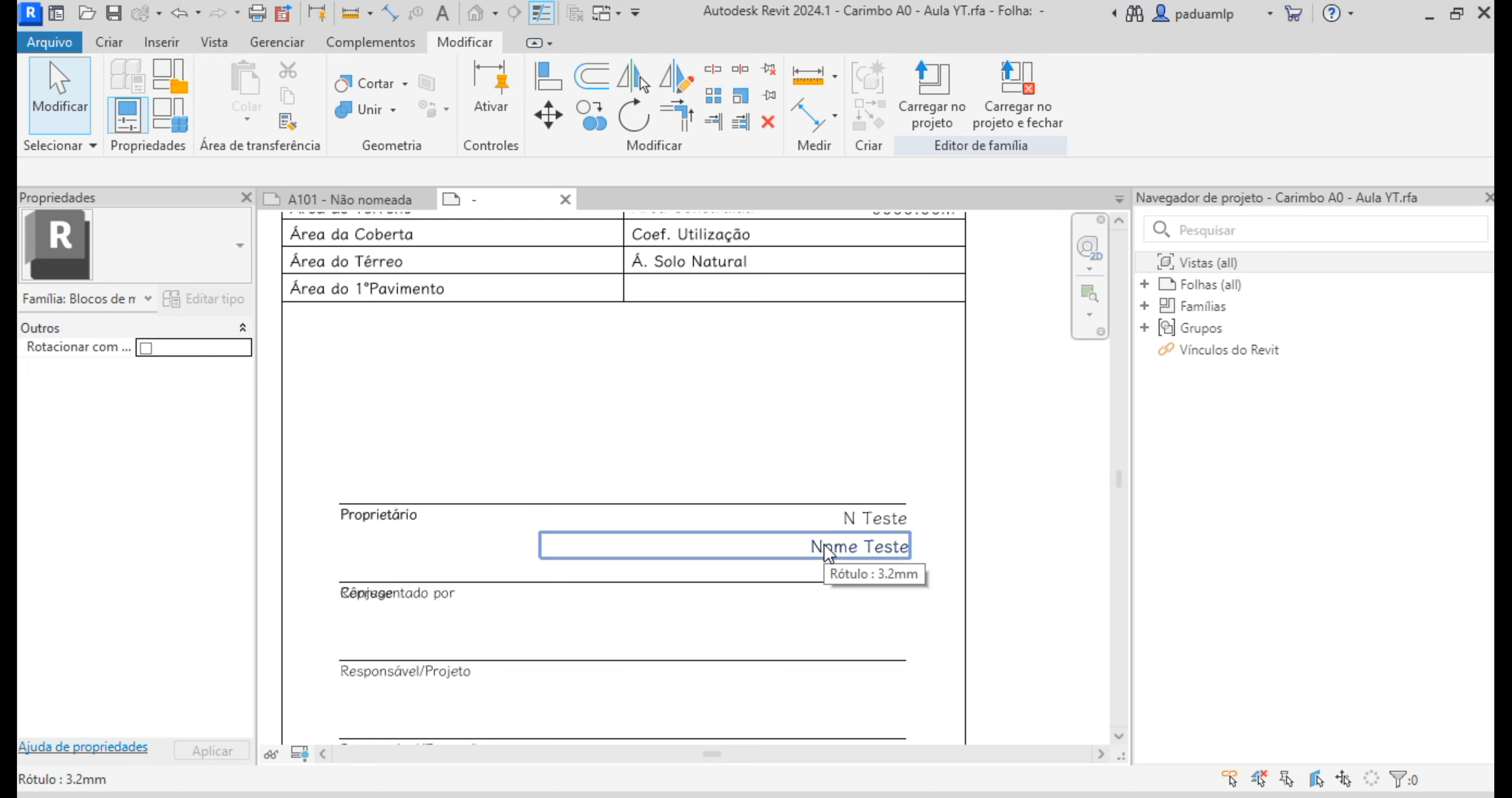
pyautogui.click(351, 199)
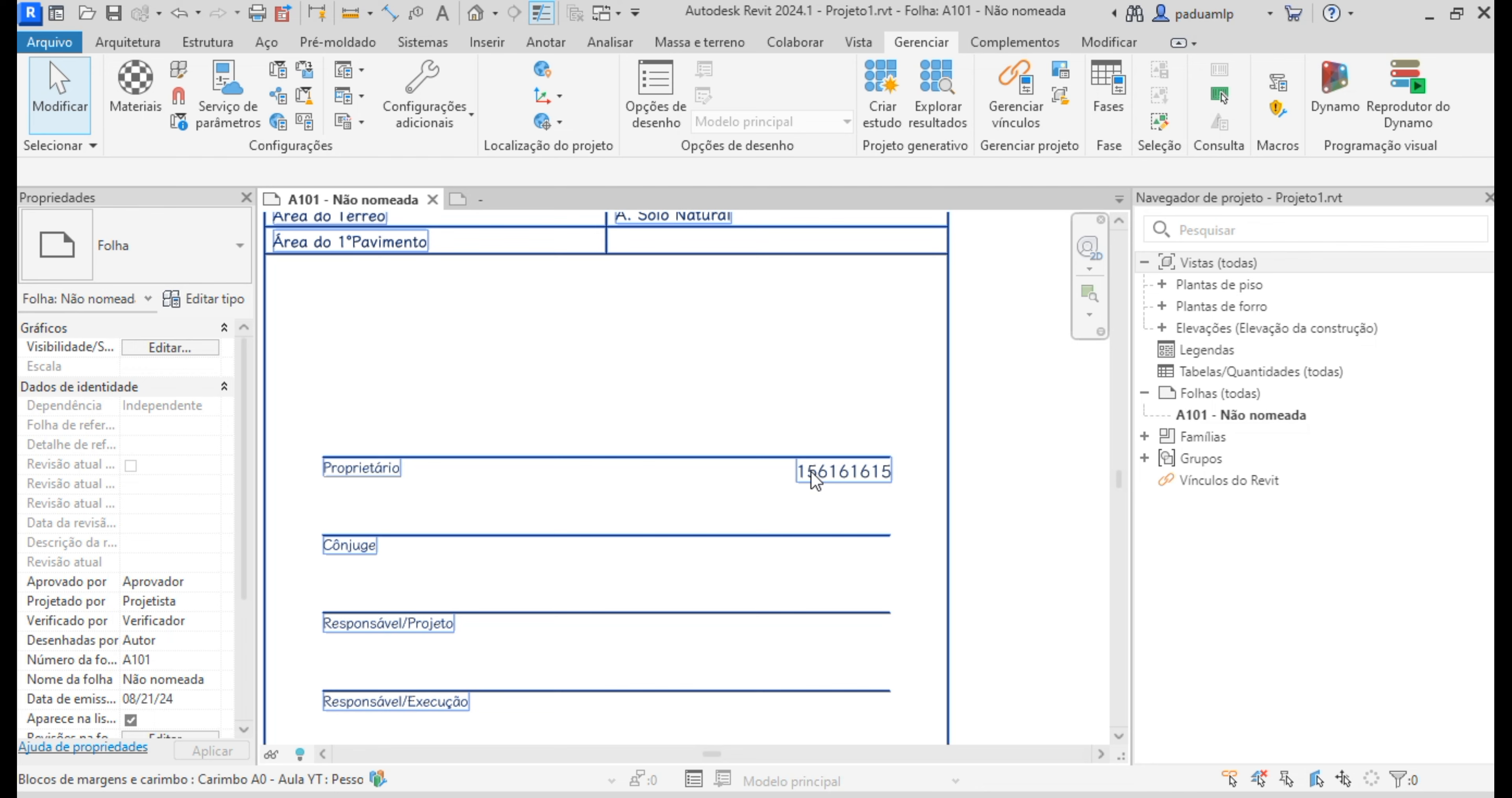
pyautogui.click(947, 499)
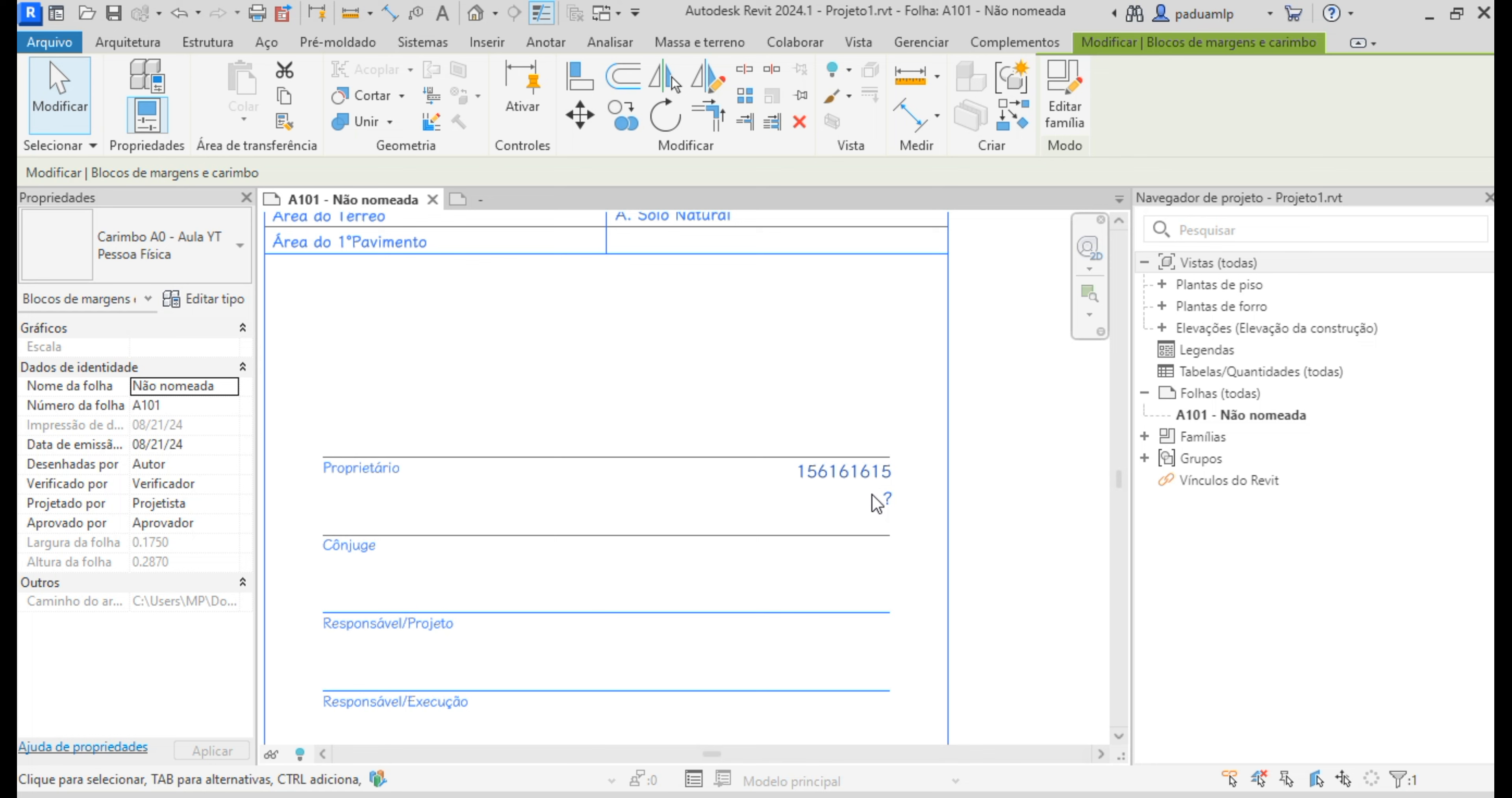
pyautogui.click(822, 468)
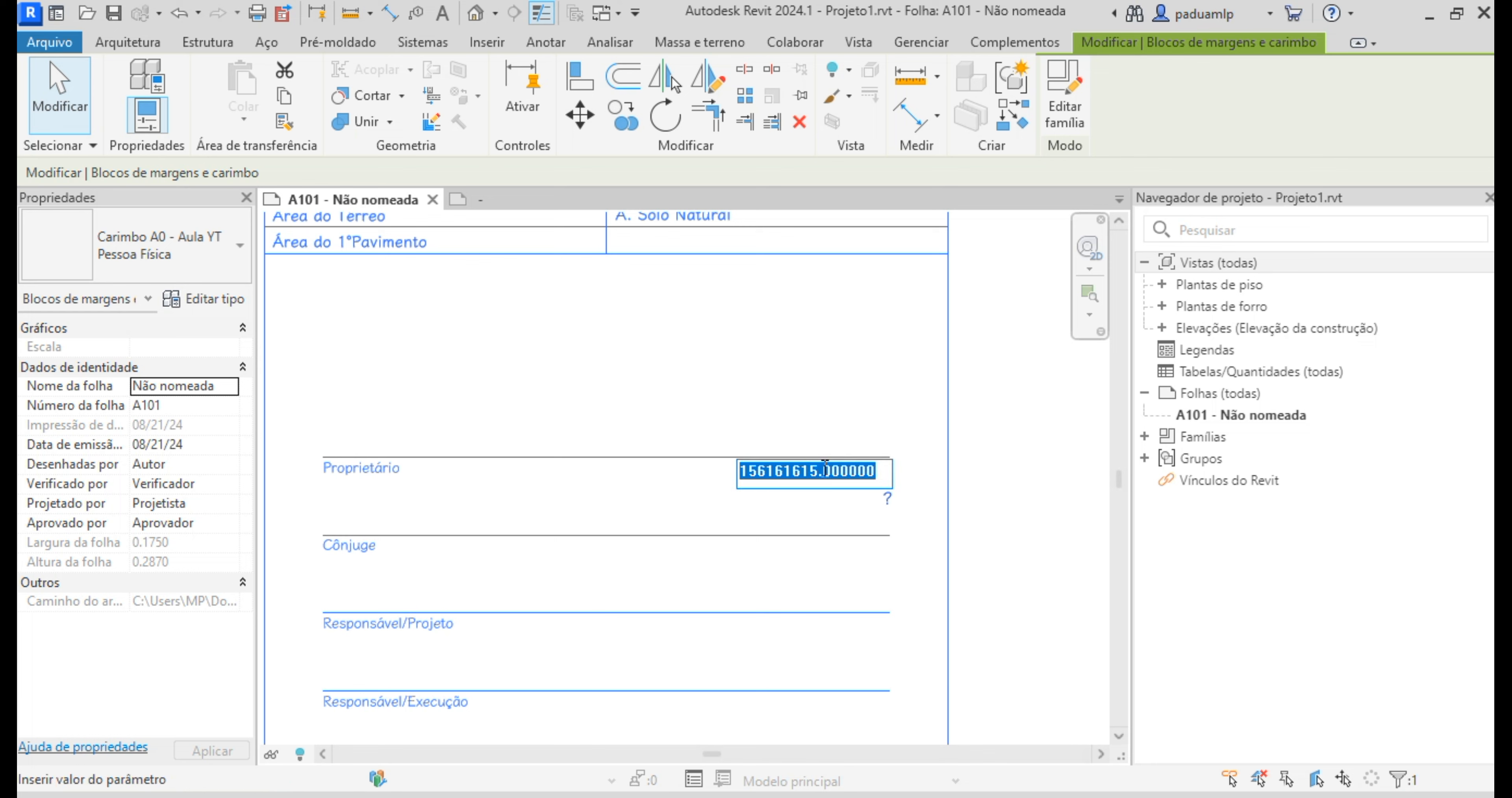
pyautogui.write('000')
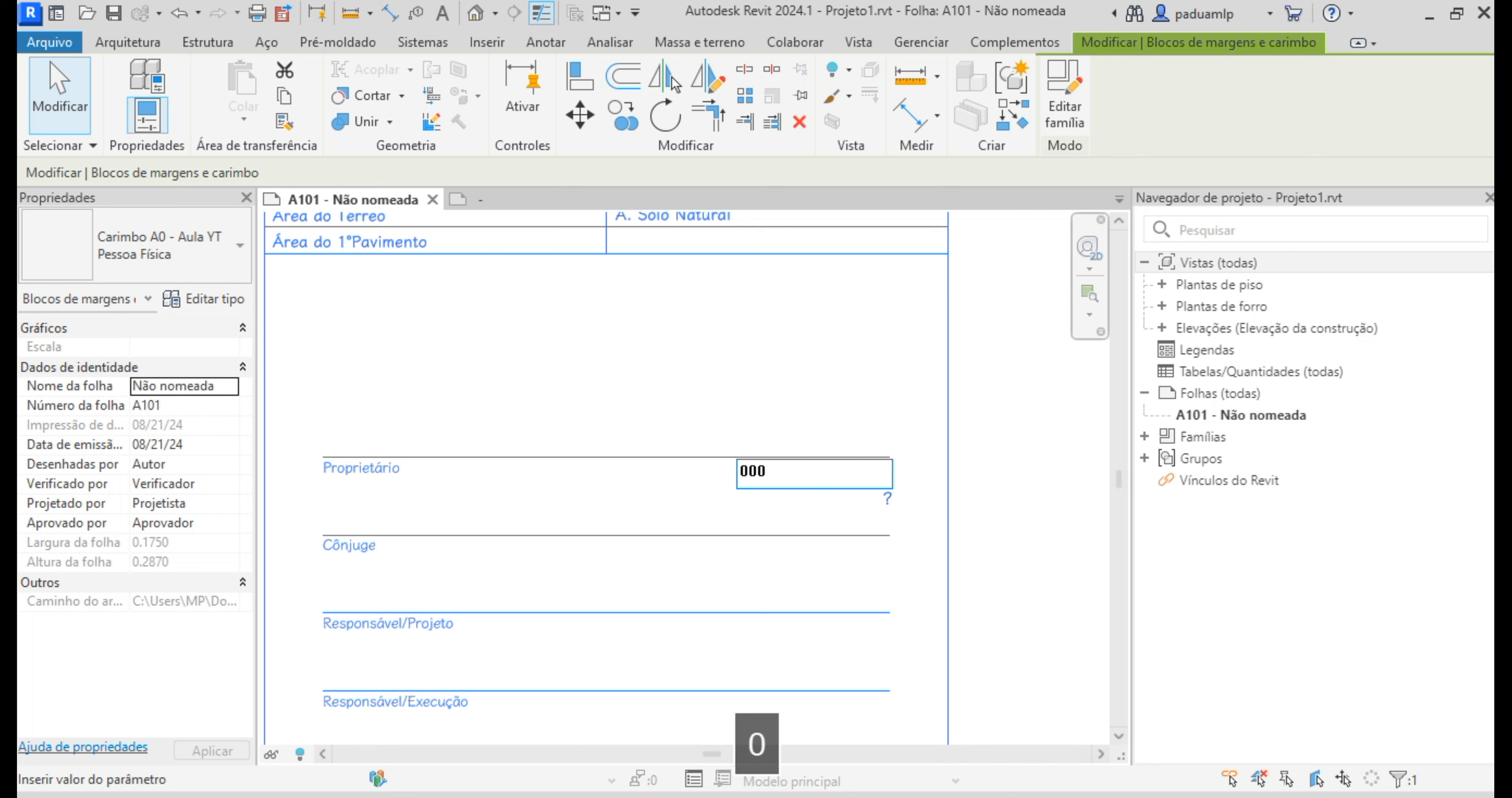
pyautogui.write('.000.000-00')
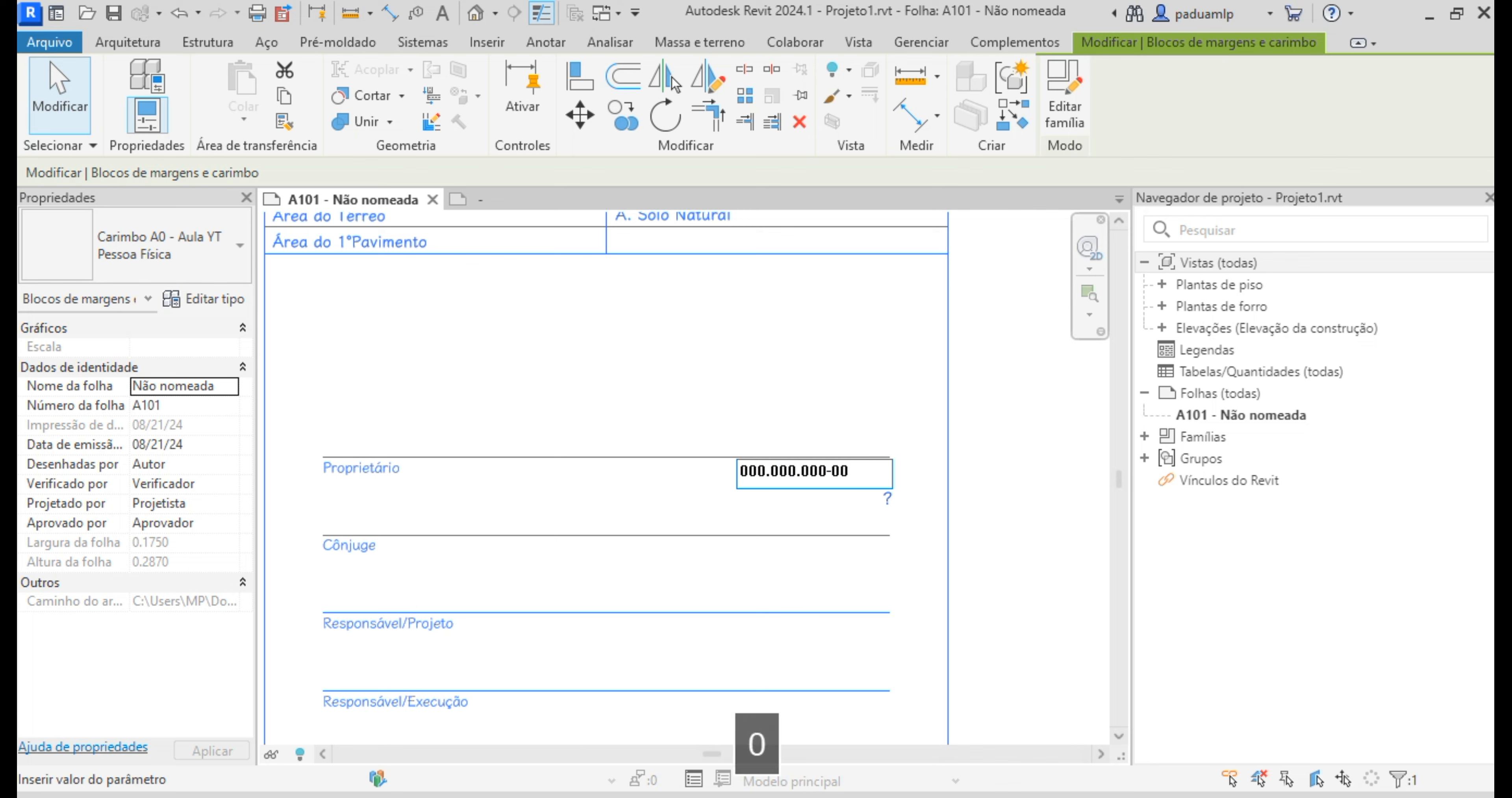
pyautogui.click(830, 400)
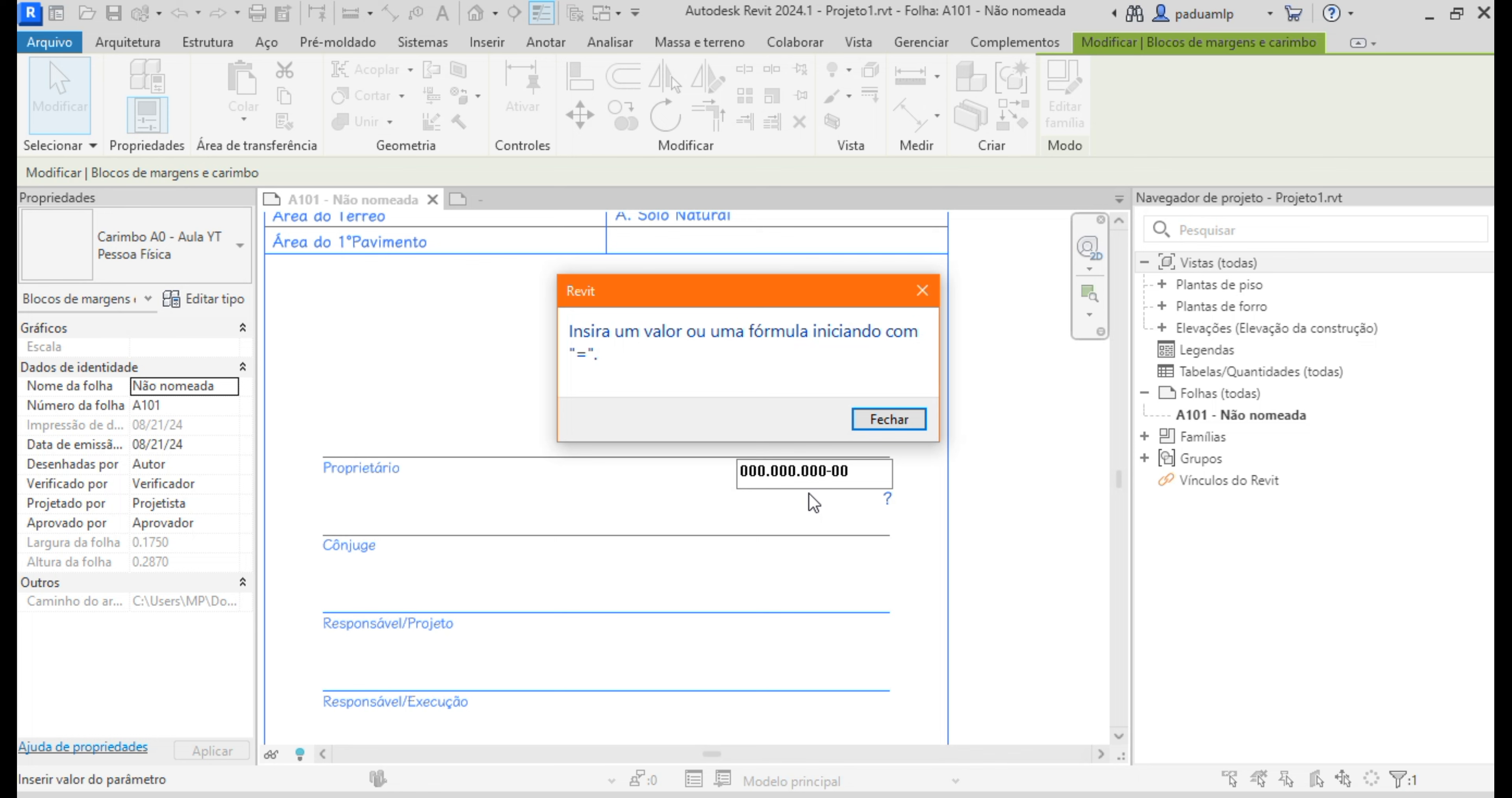
pyautogui.click(880, 421)
pyautogui.press('Escape')
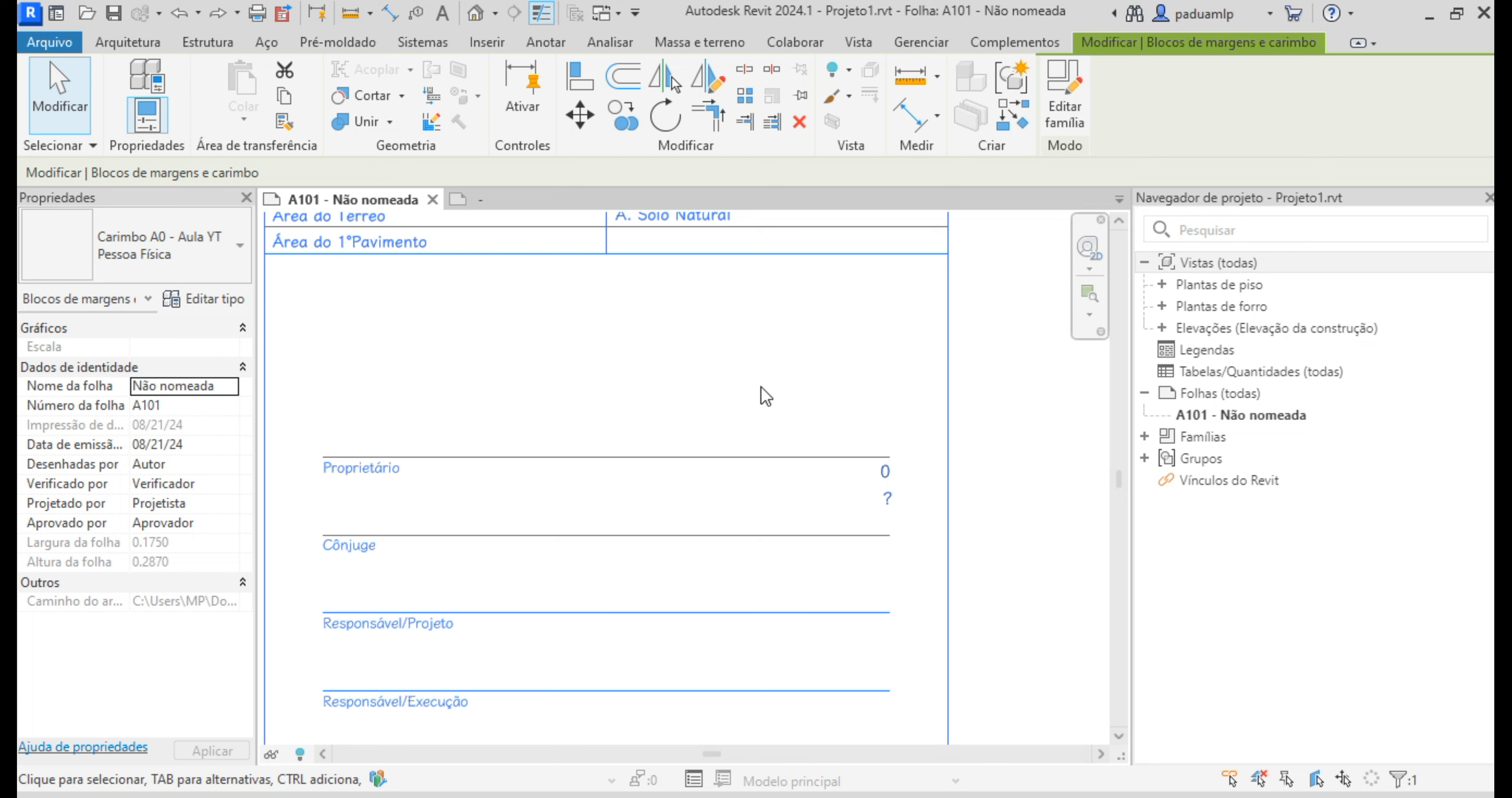
# Step: Fill the Nome Teste field beneath the N Teste value on sheet A101 with 001651556-/*svfggrgrgrg
pyautogui.click(886, 498)
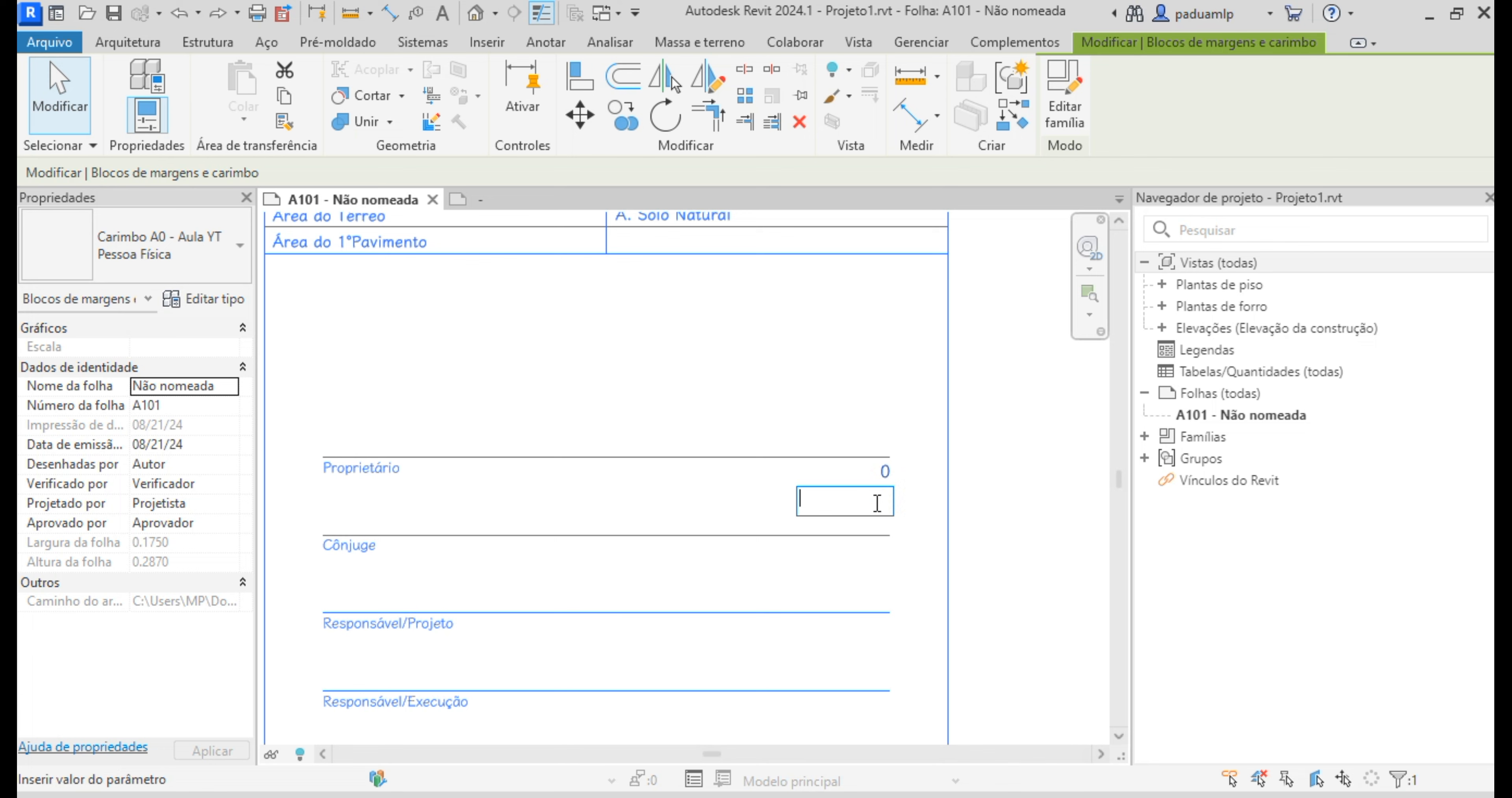
pyautogui.write('0')
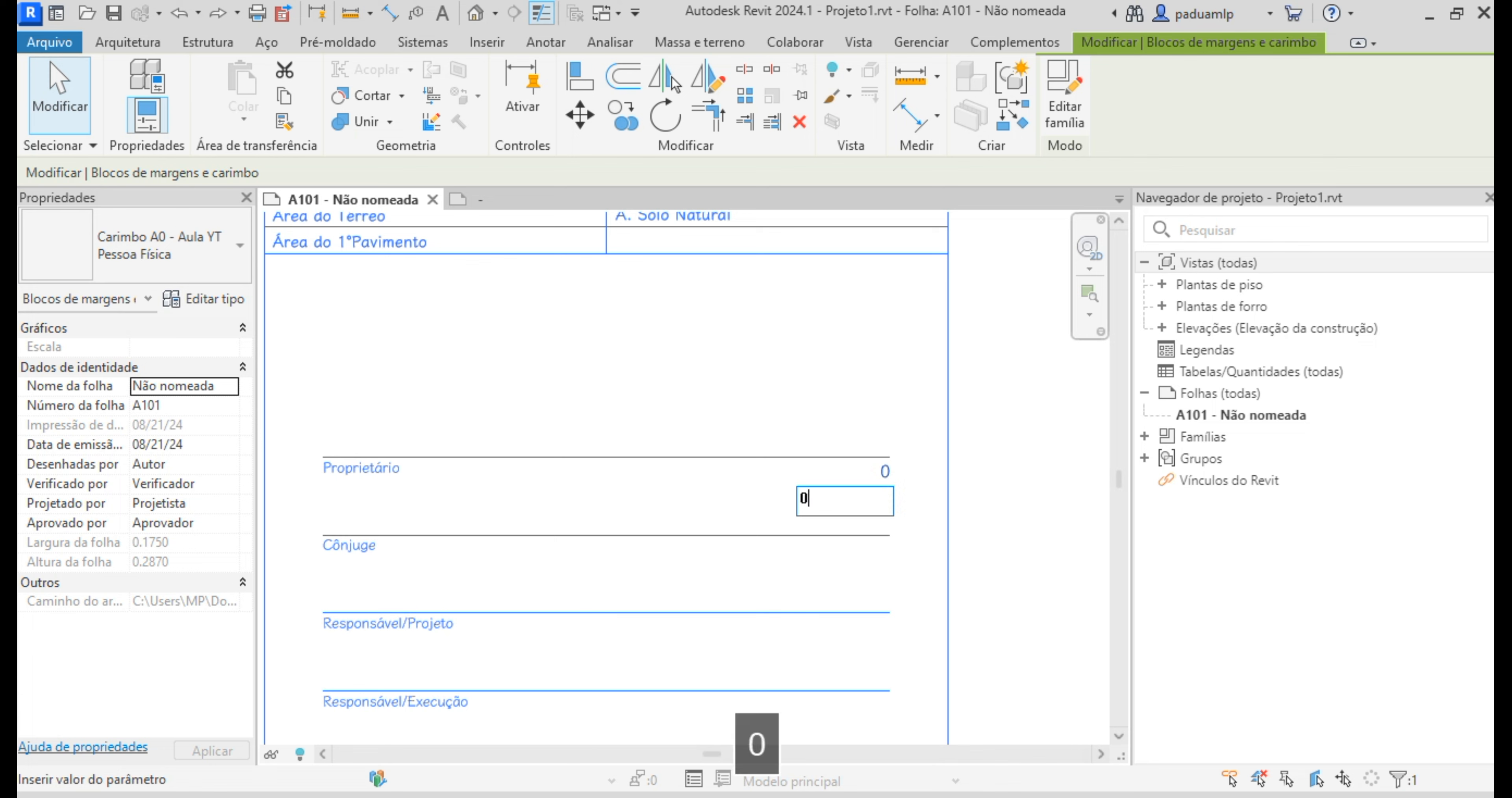
pyautogui.write('01651556-/*')
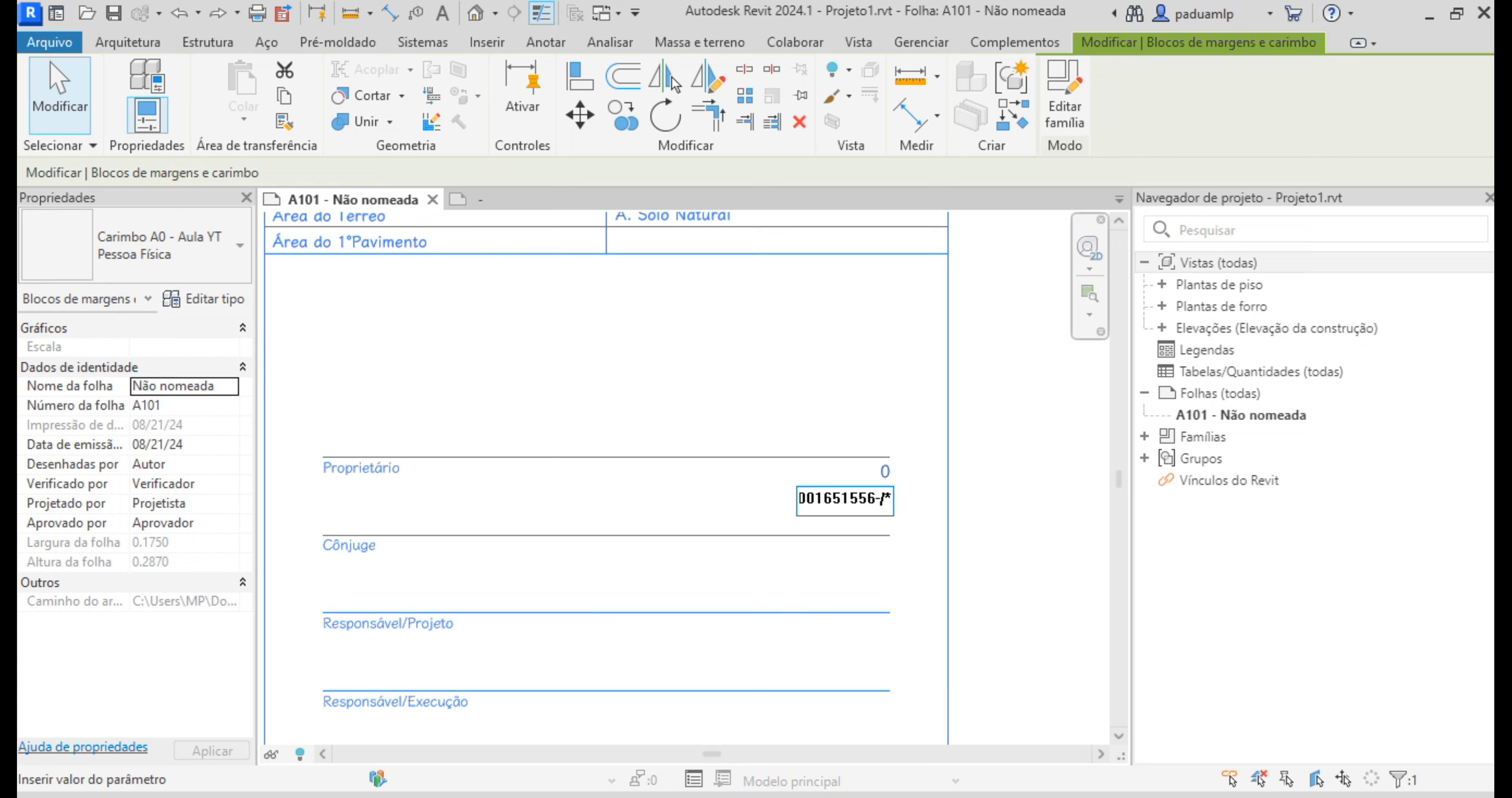
pyautogui.write('svfggrgrgrg')
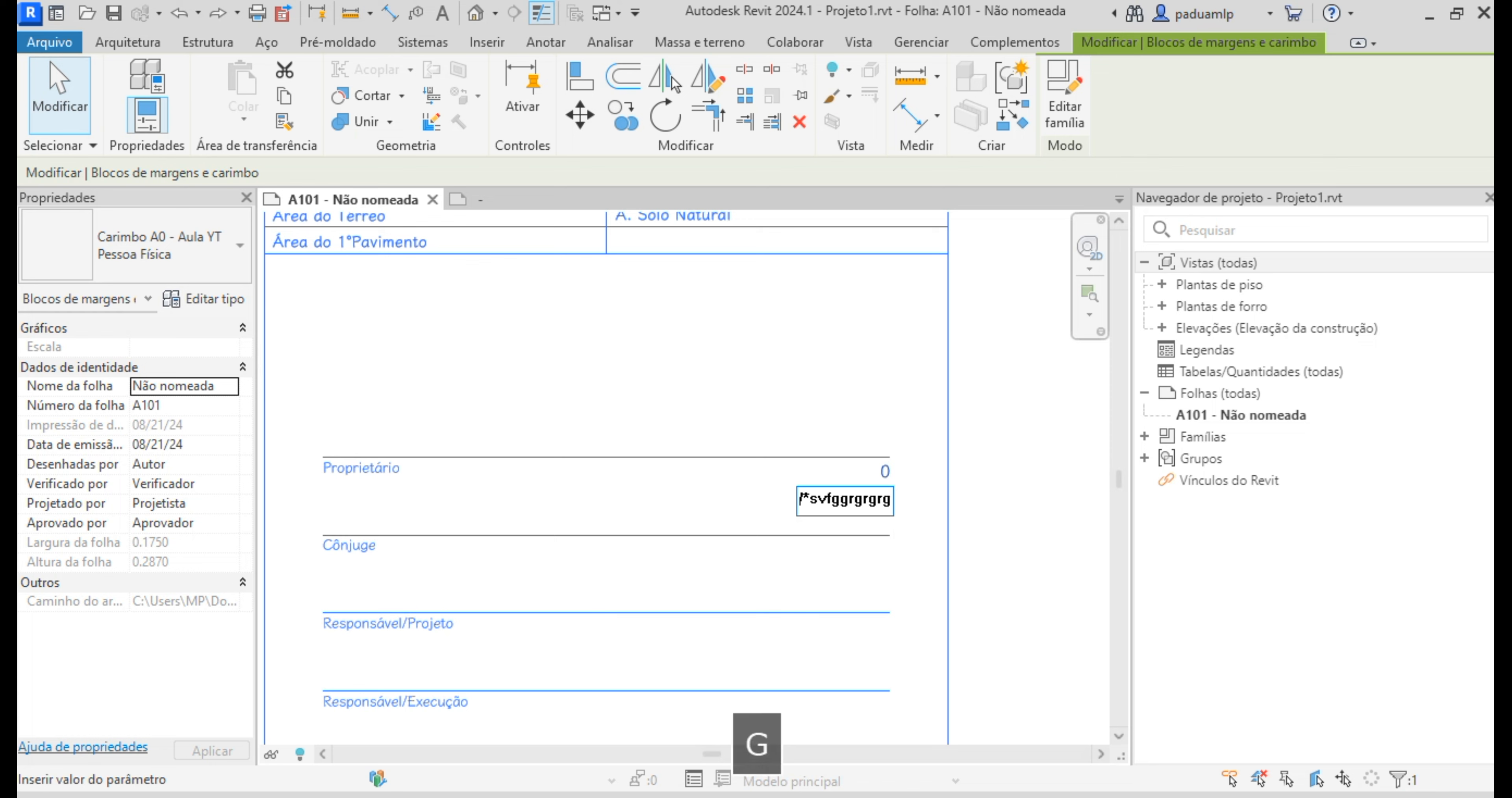
pyautogui.click(986, 498)
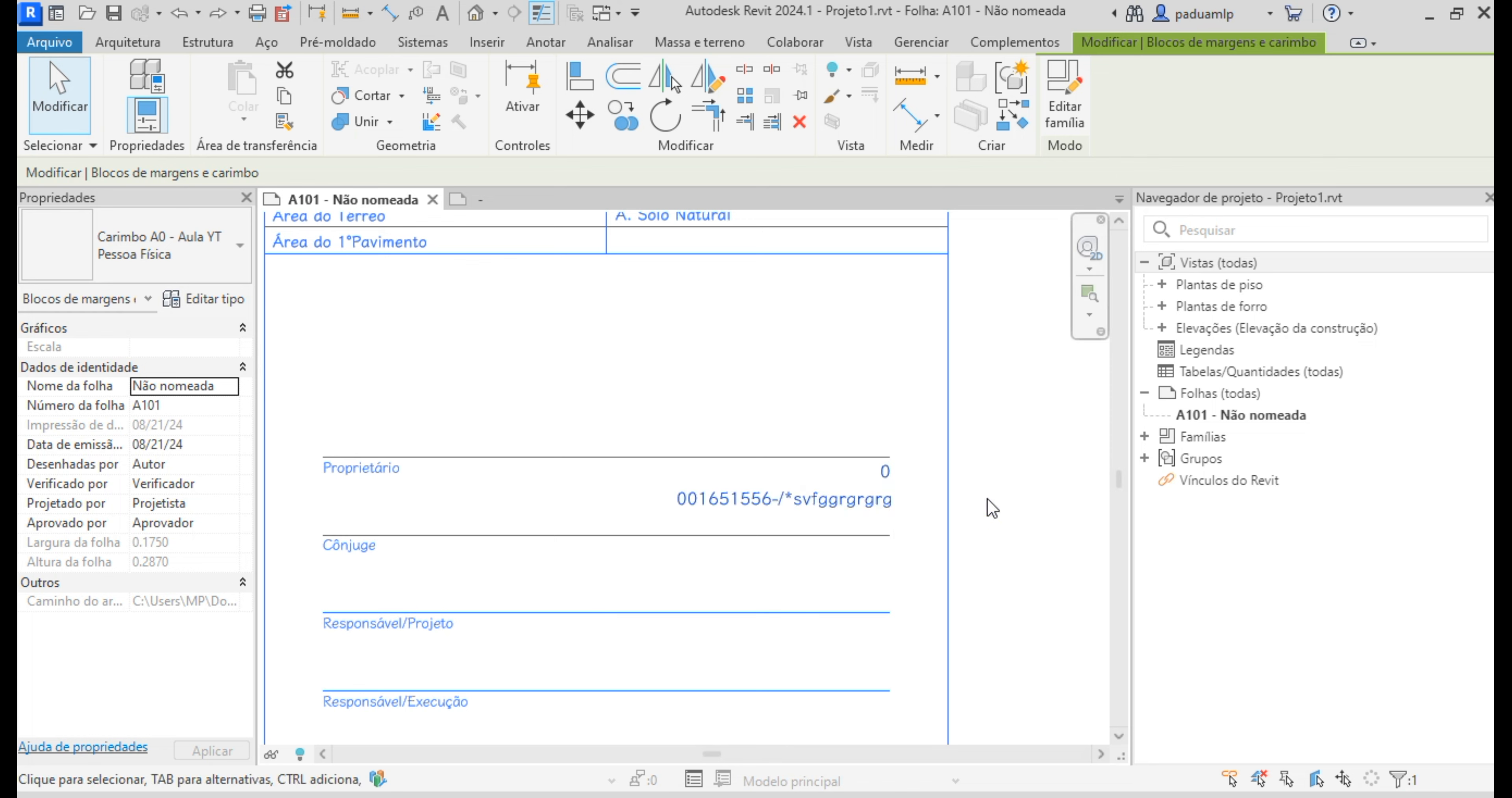